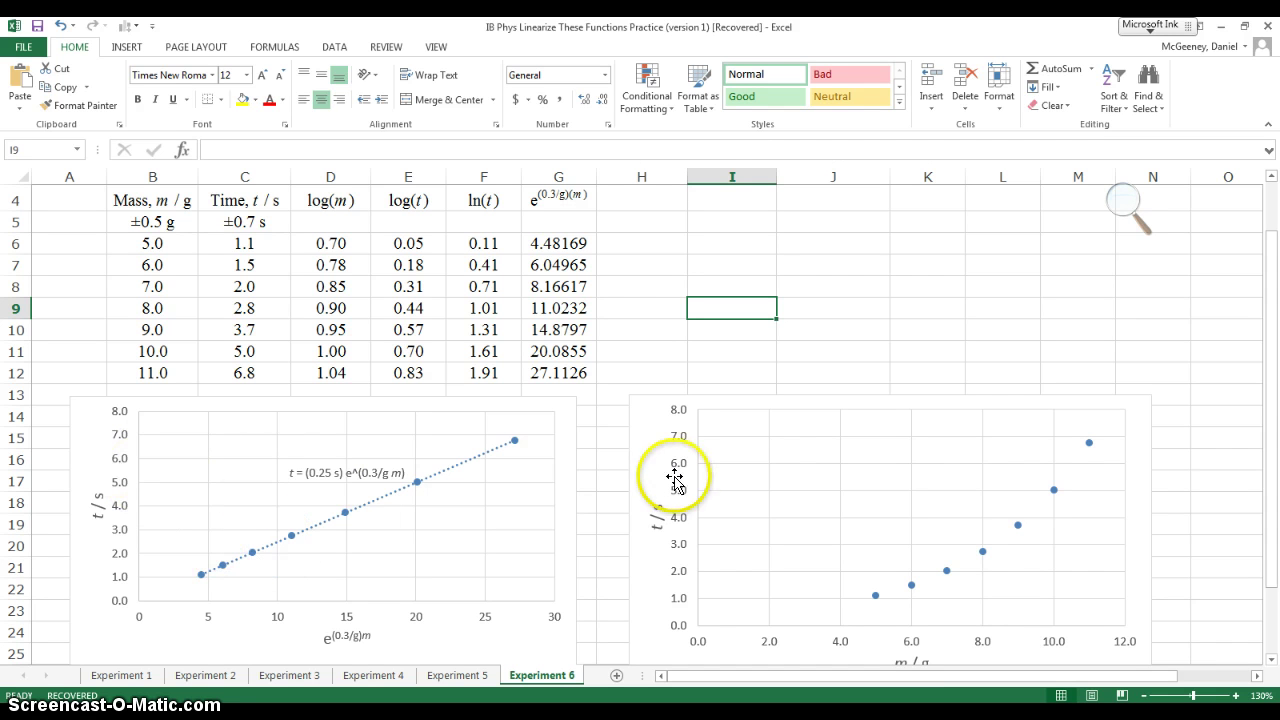
- Select the time-versus-mass and linearized charts and view the linearized chart's style options
left_click(651, 424)
left_click(552, 436)
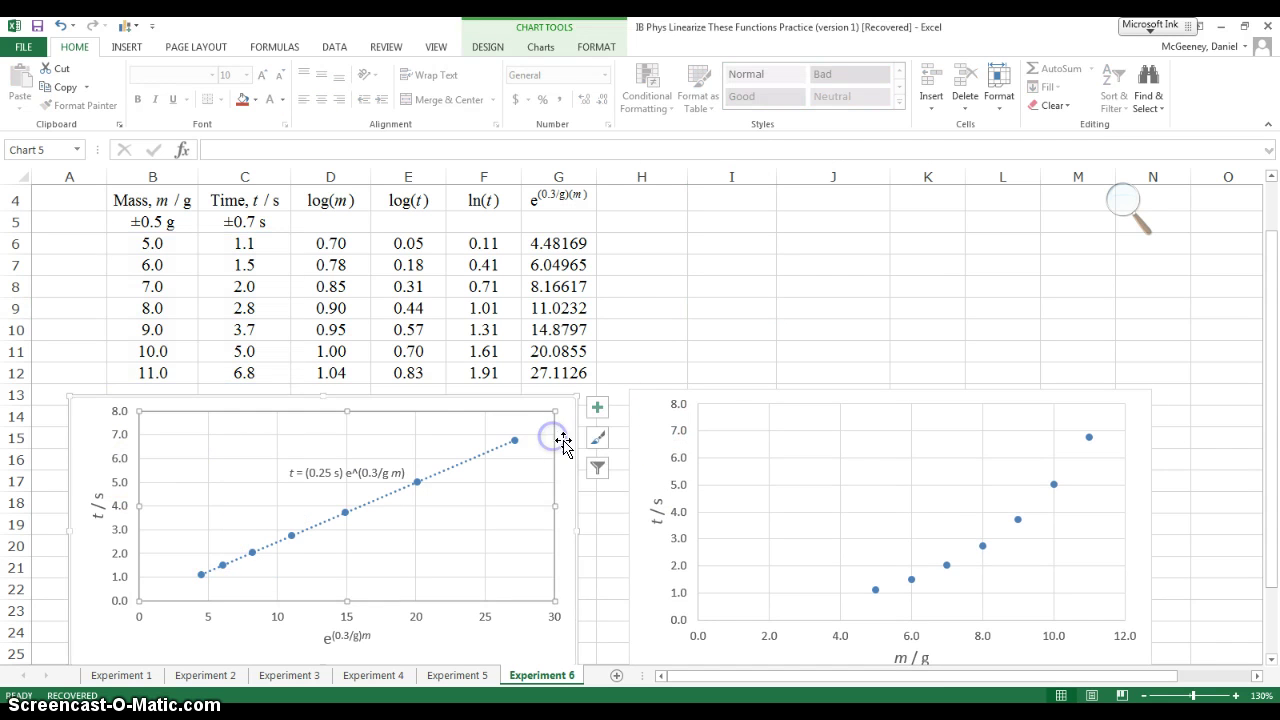
left_click_drag(563, 440, 560, 434)
left_click(597, 437)
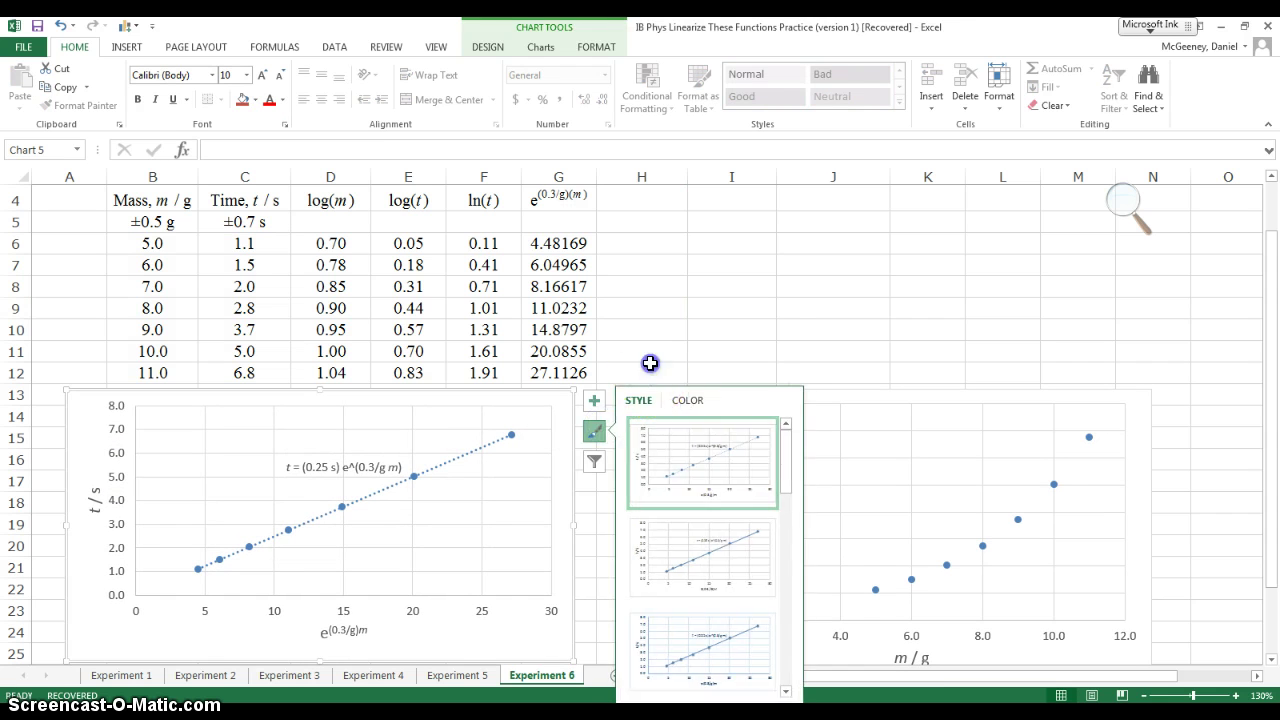
left_click(650, 366)
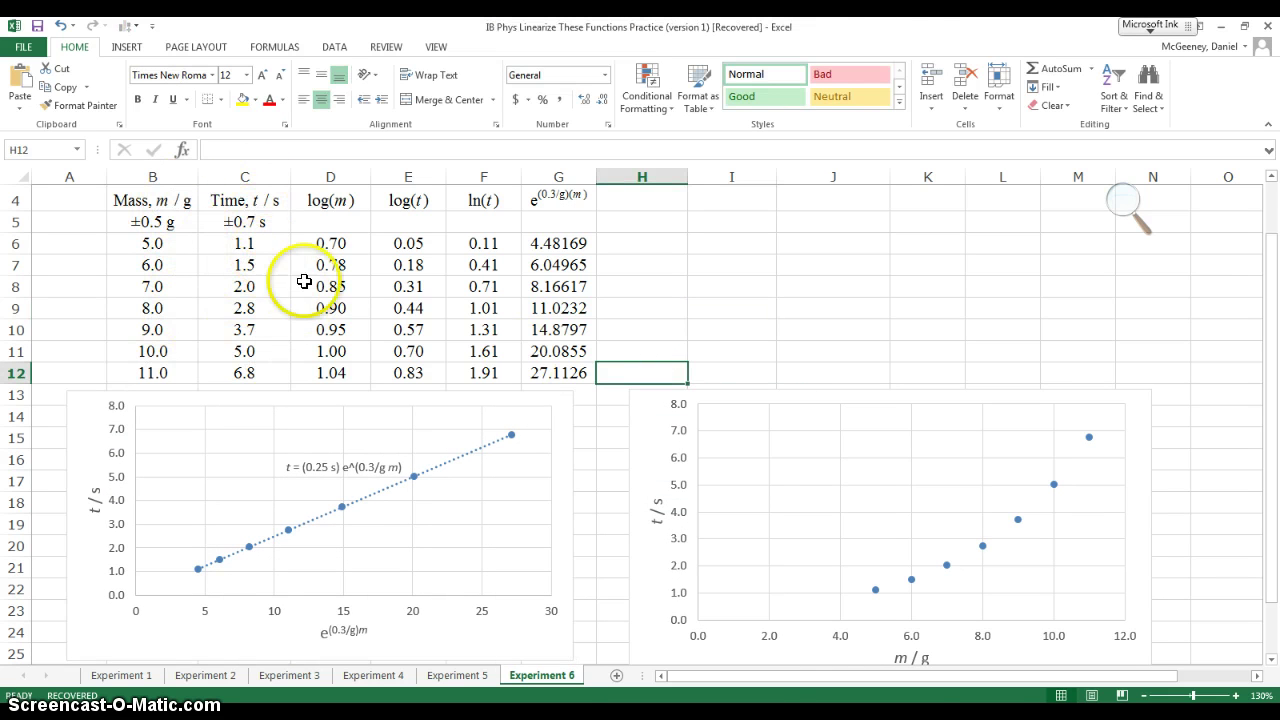
- Highlight the log(m), log(t), ln(t), Time and Mass columns to review the data
left_click_drag(325, 200, 424, 365)
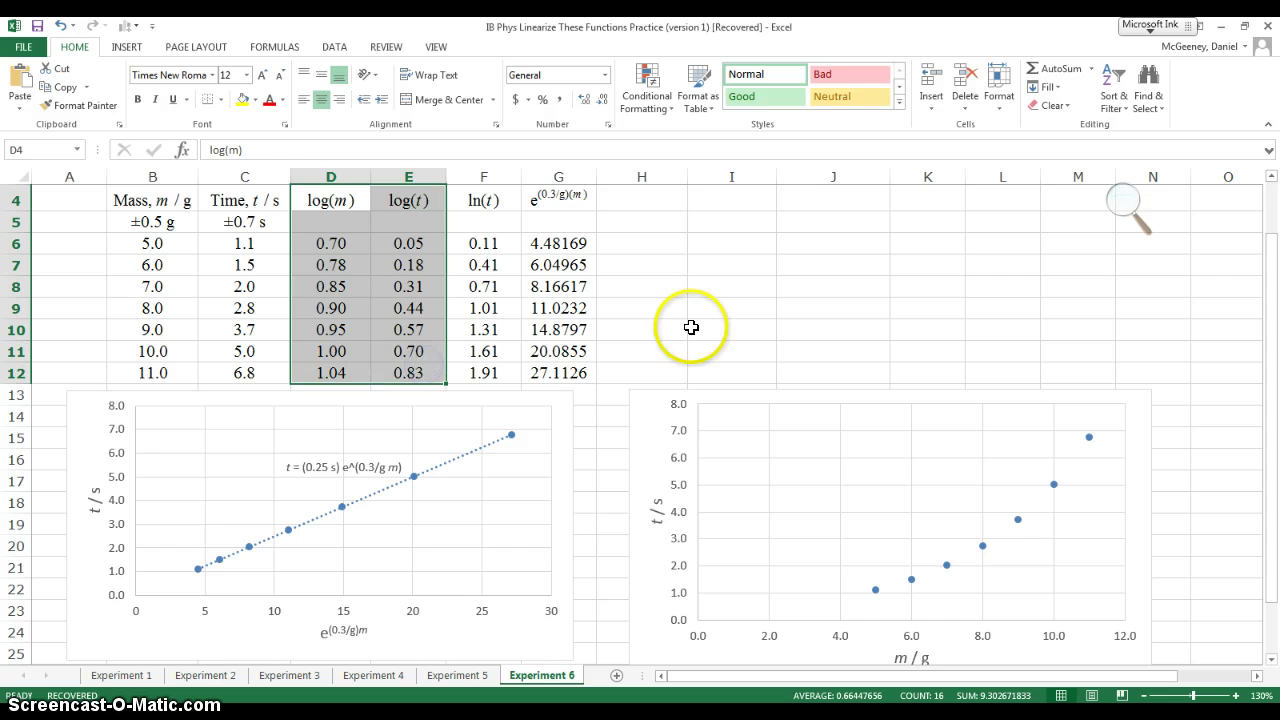
left_click(735, 298)
left_click_drag(484, 200, 484, 365)
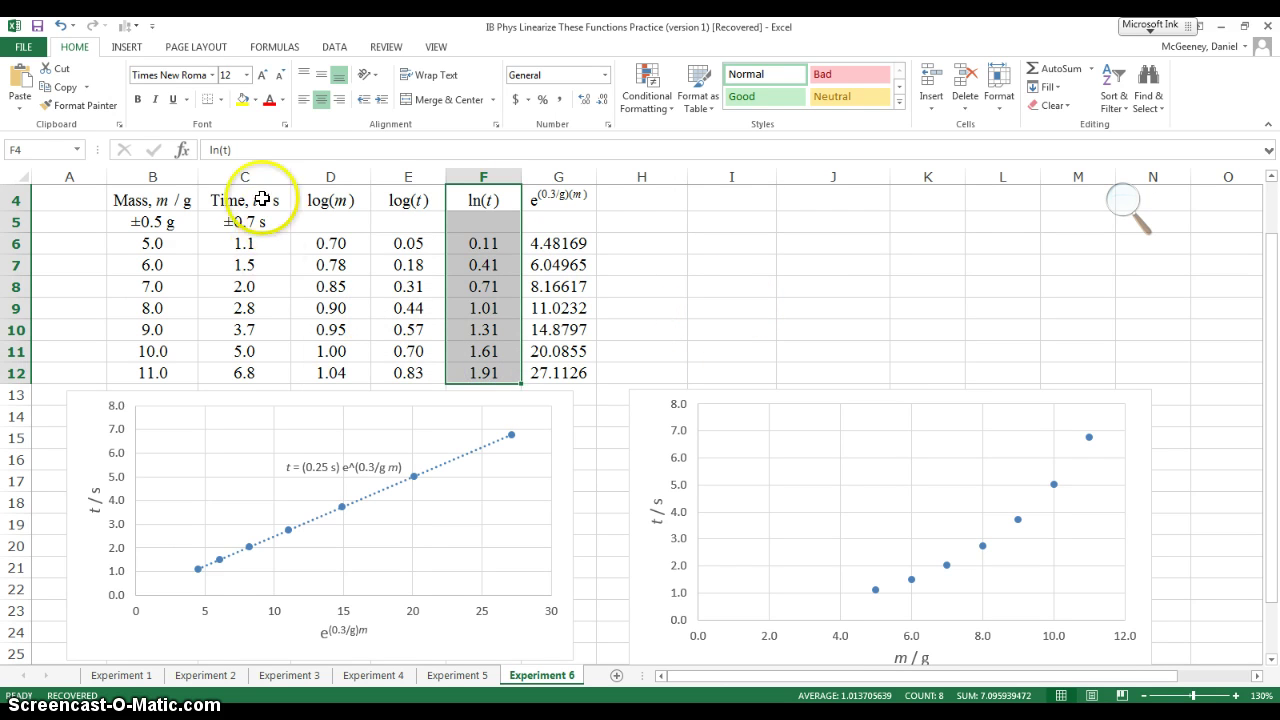
left_click_drag(258, 200, 260, 397)
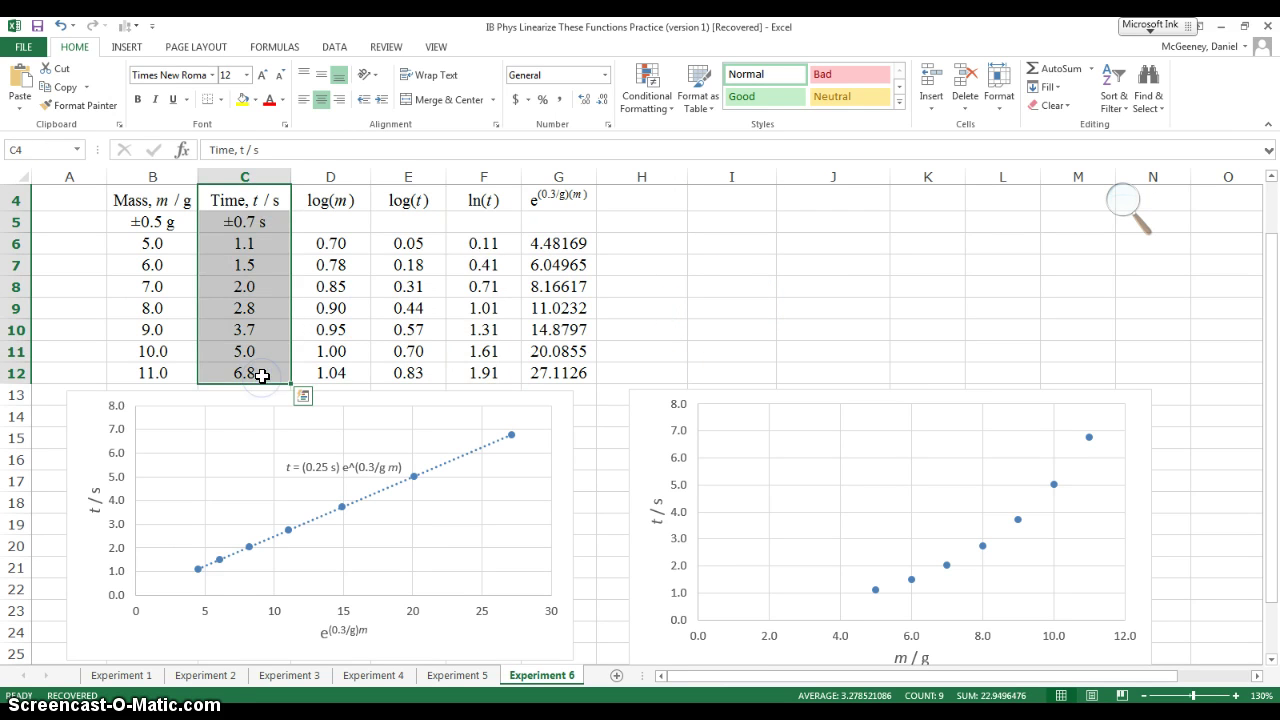
left_click(486, 226)
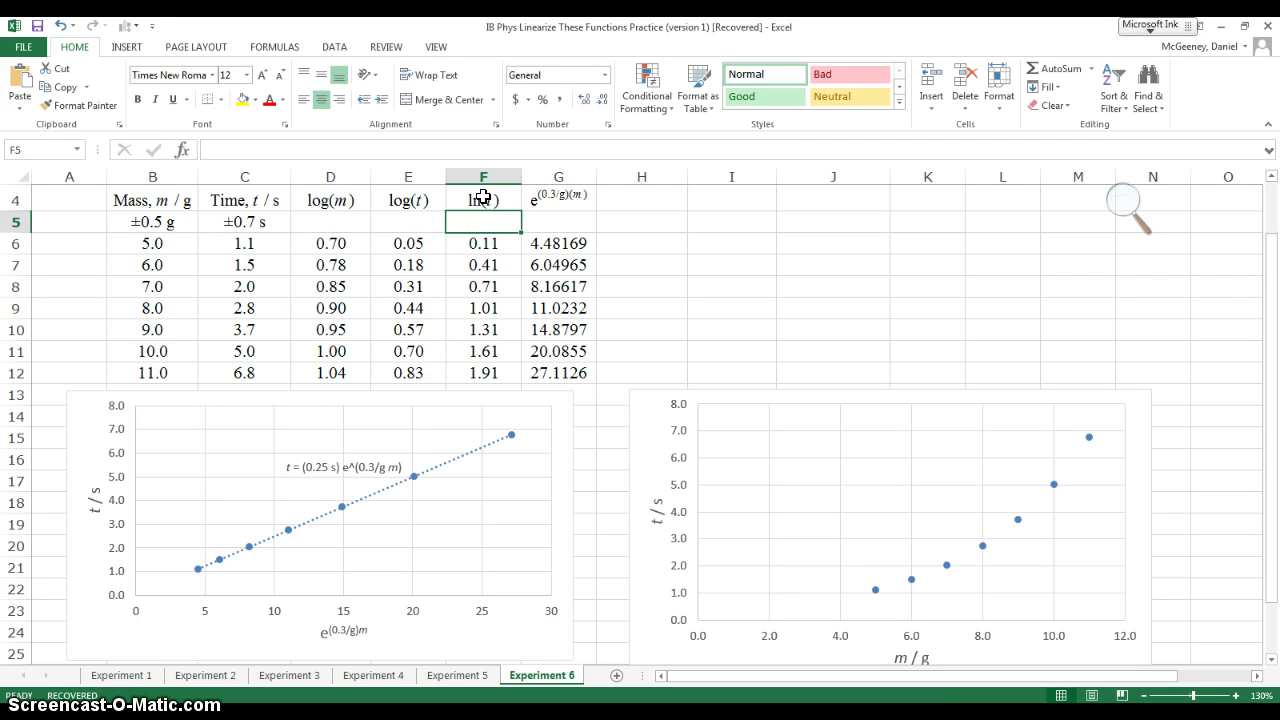
left_click_drag(483, 197, 477, 373)
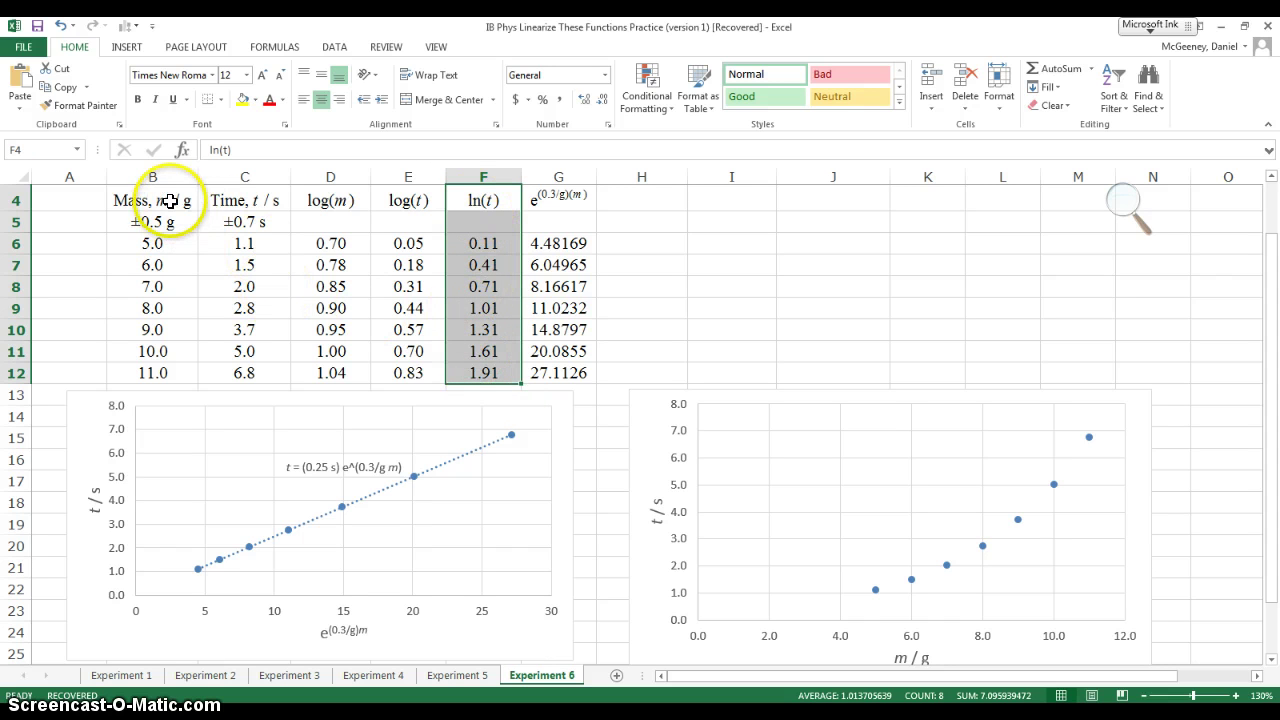
left_click_drag(148, 203, 156, 362)
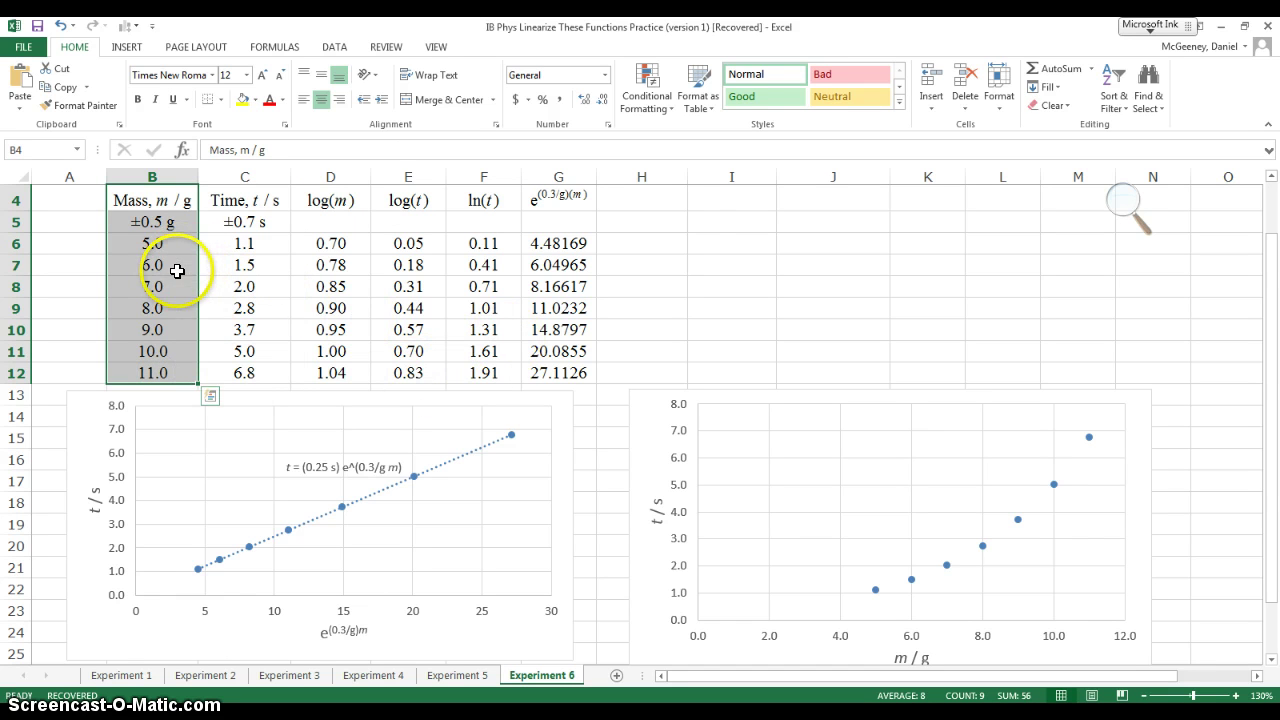
left_click(740, 311)
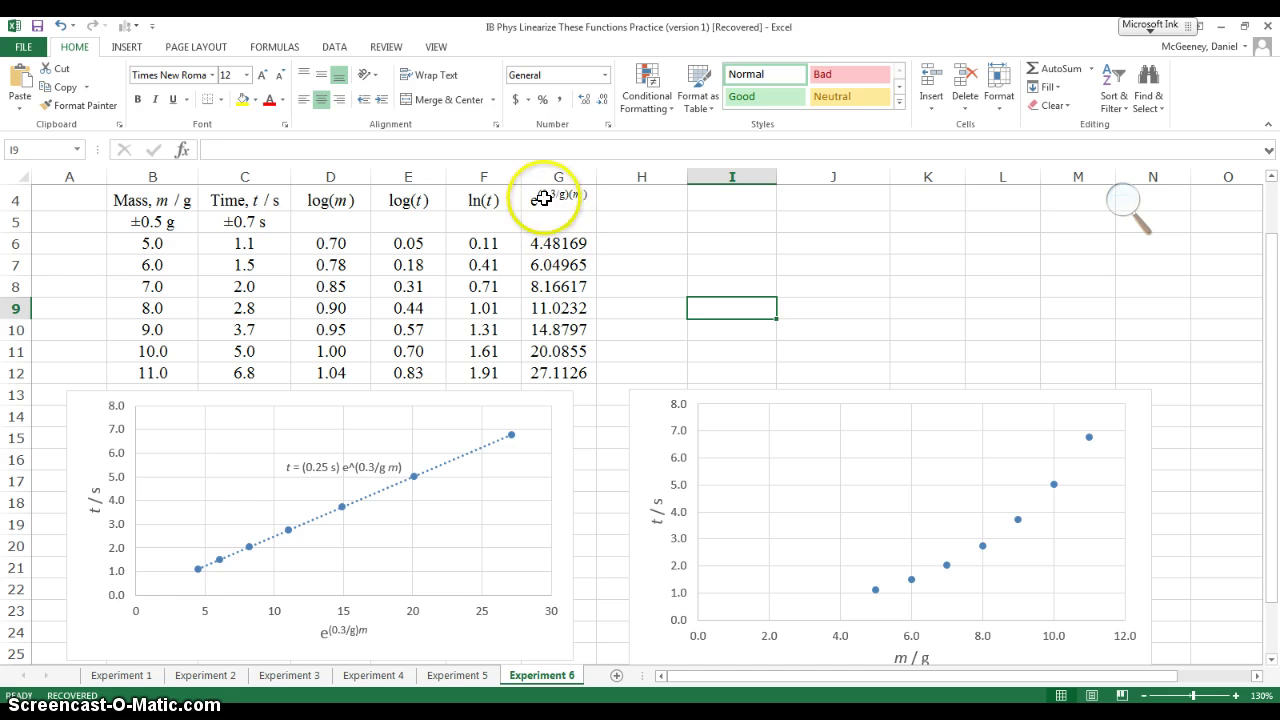
- Review the Time column and the exponential e^((0.3/g)m) values column
scroll(557, 195, "up", 1)
left_click(558, 221)
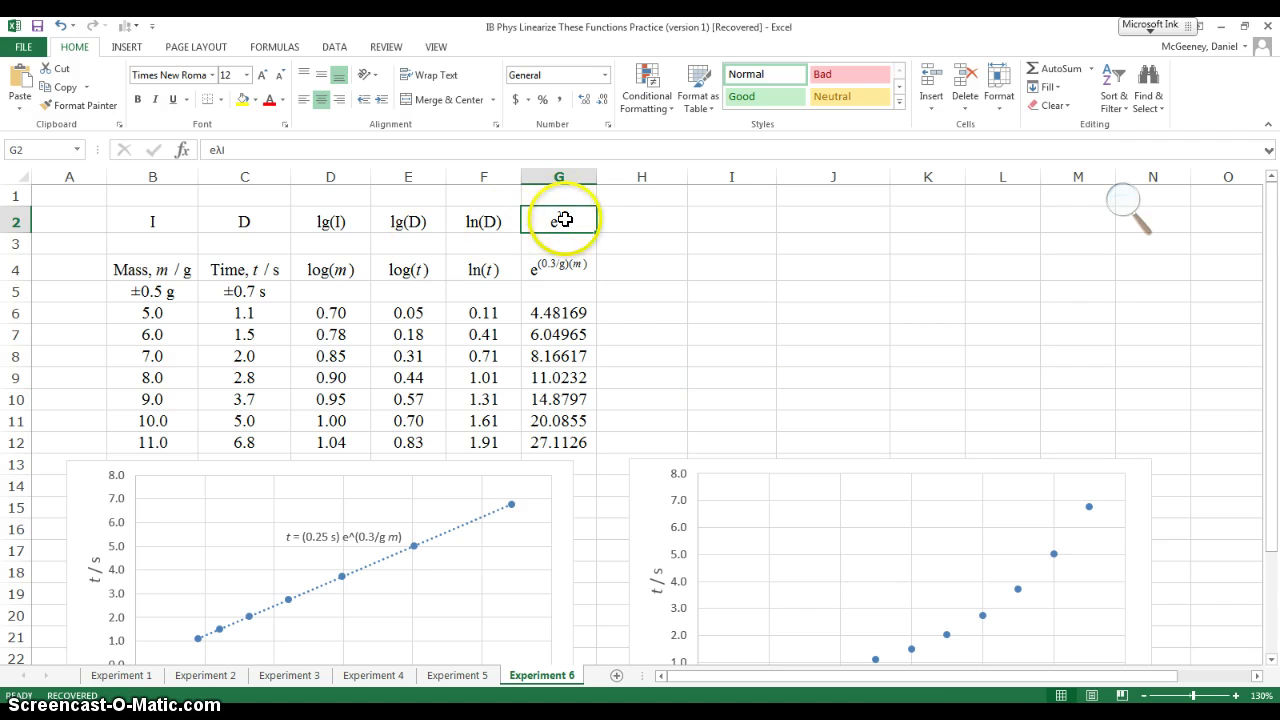
left_click_drag(262, 224, 256, 442)
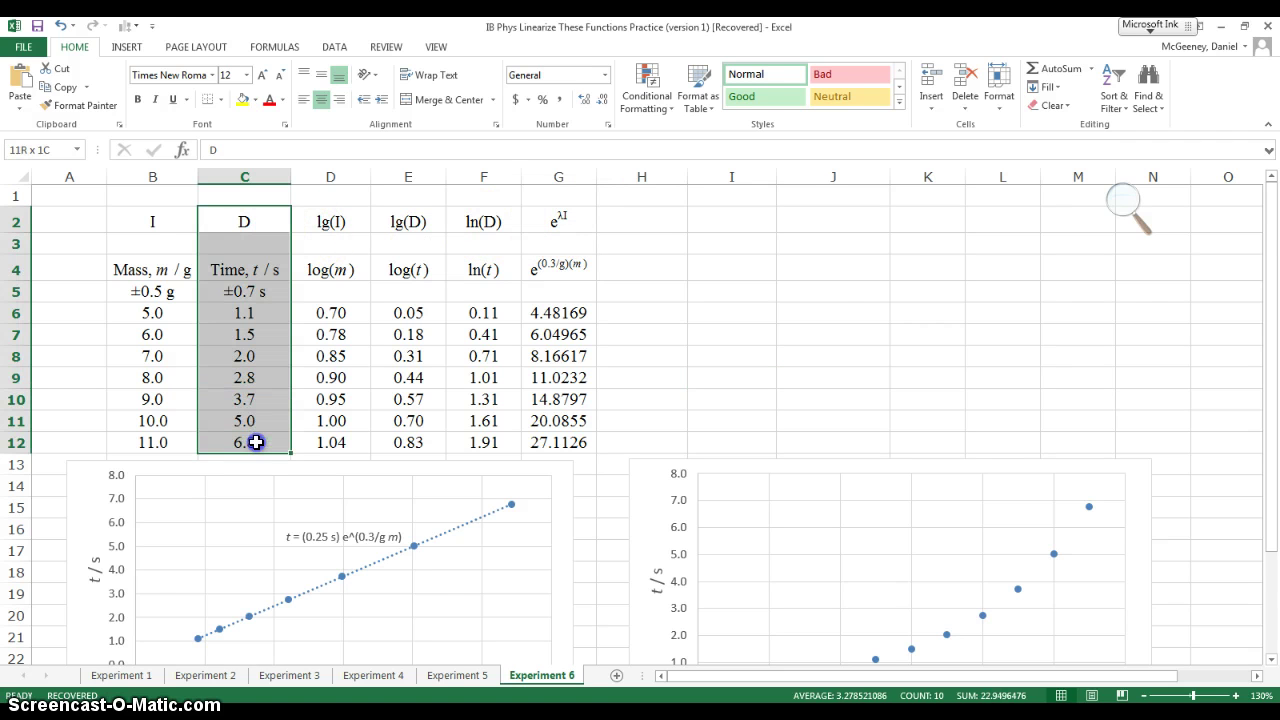
left_click(242, 269)
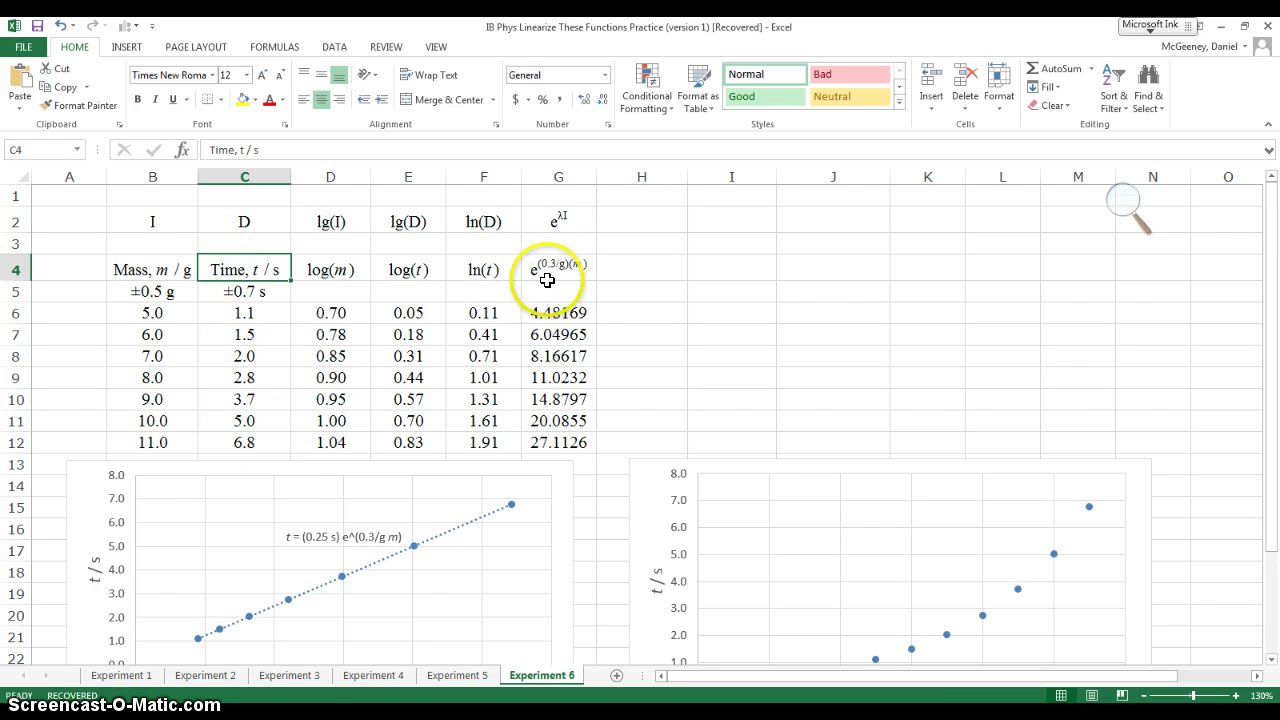
left_click_drag(562, 275, 571, 444)
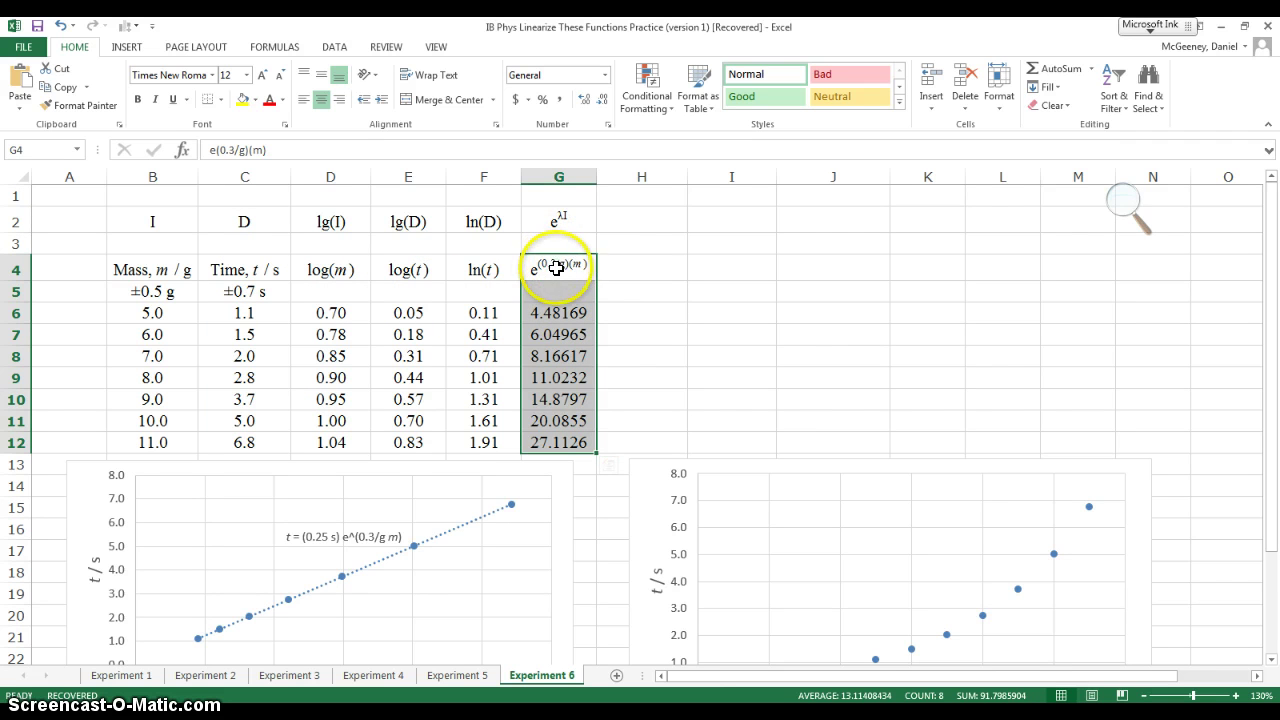
left_click(629, 309)
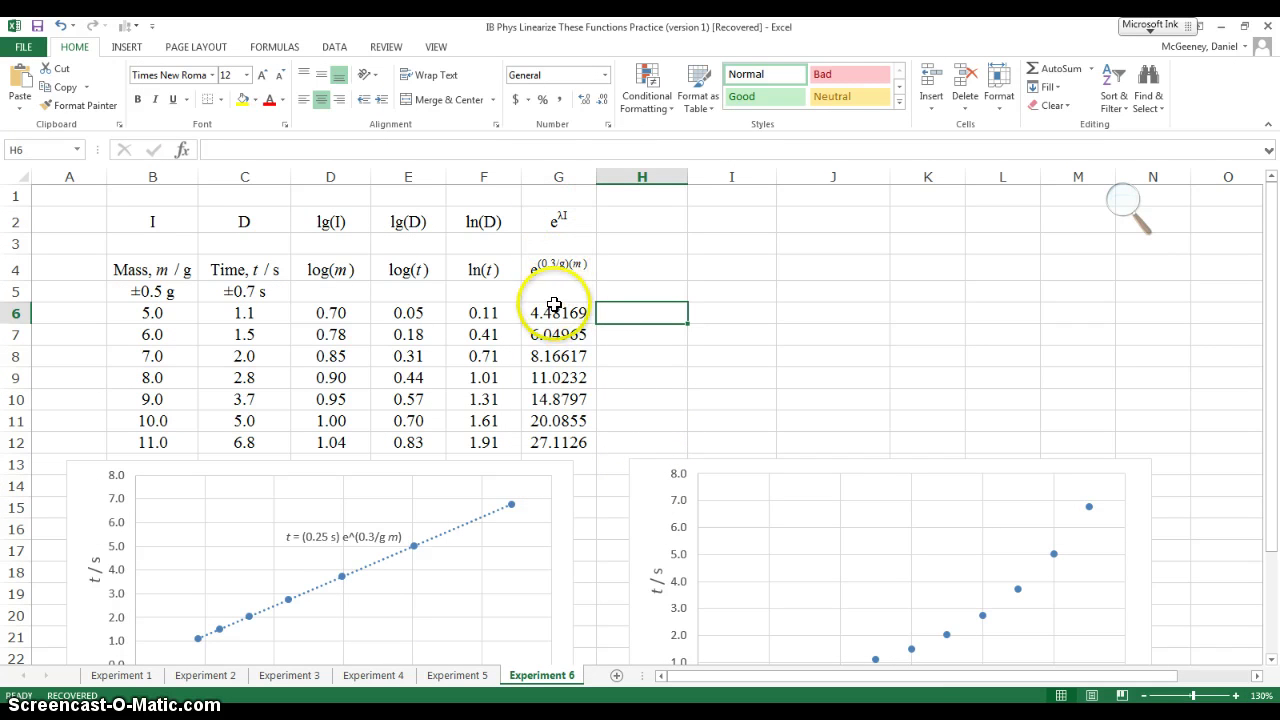
- Check the exponential values' formula, then superscript (0.3/g)(m) in the linearized chart's equation label
left_click_drag(555, 312, 567, 432)
left_click(642, 402)
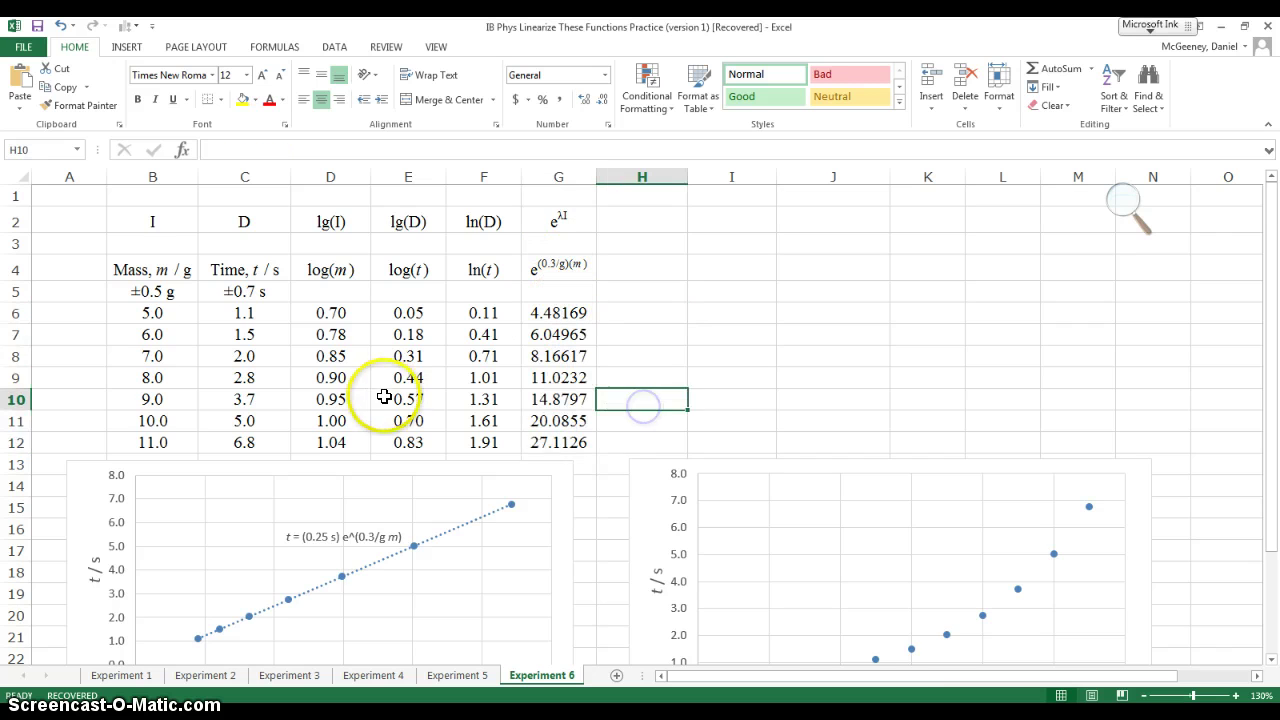
scroll(400, 390, "down", 1)
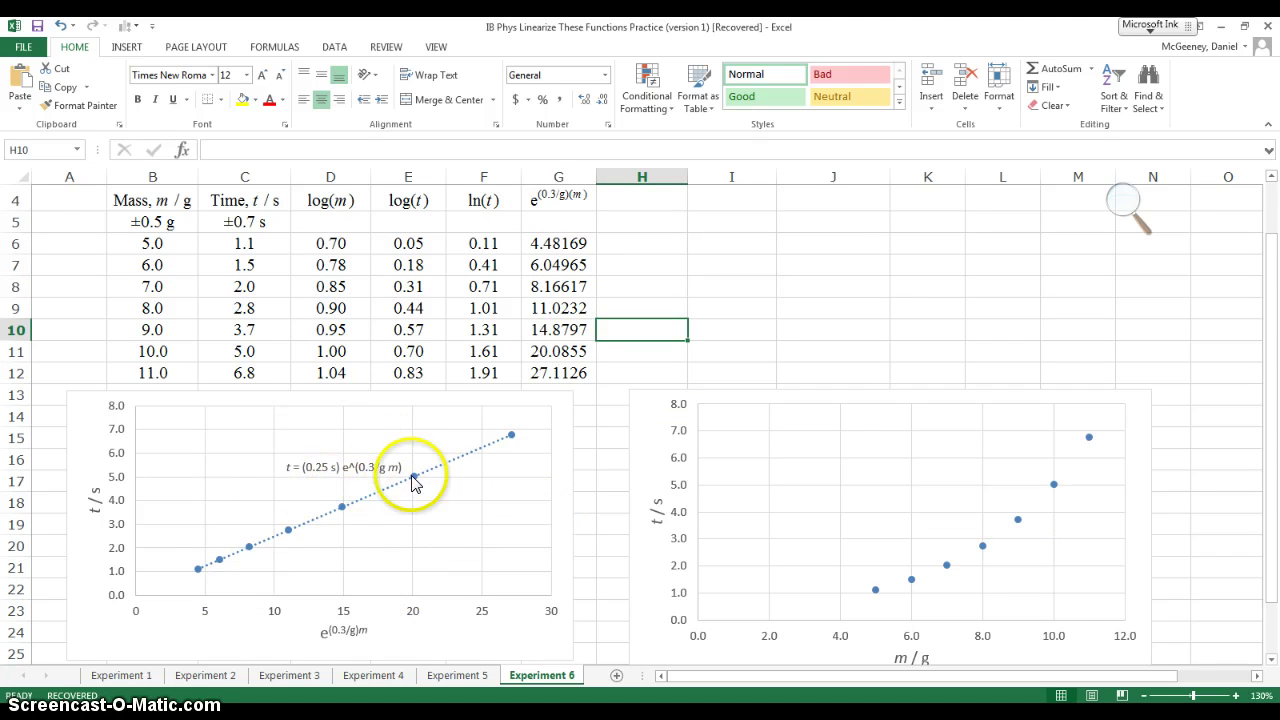
left_click(350, 467)
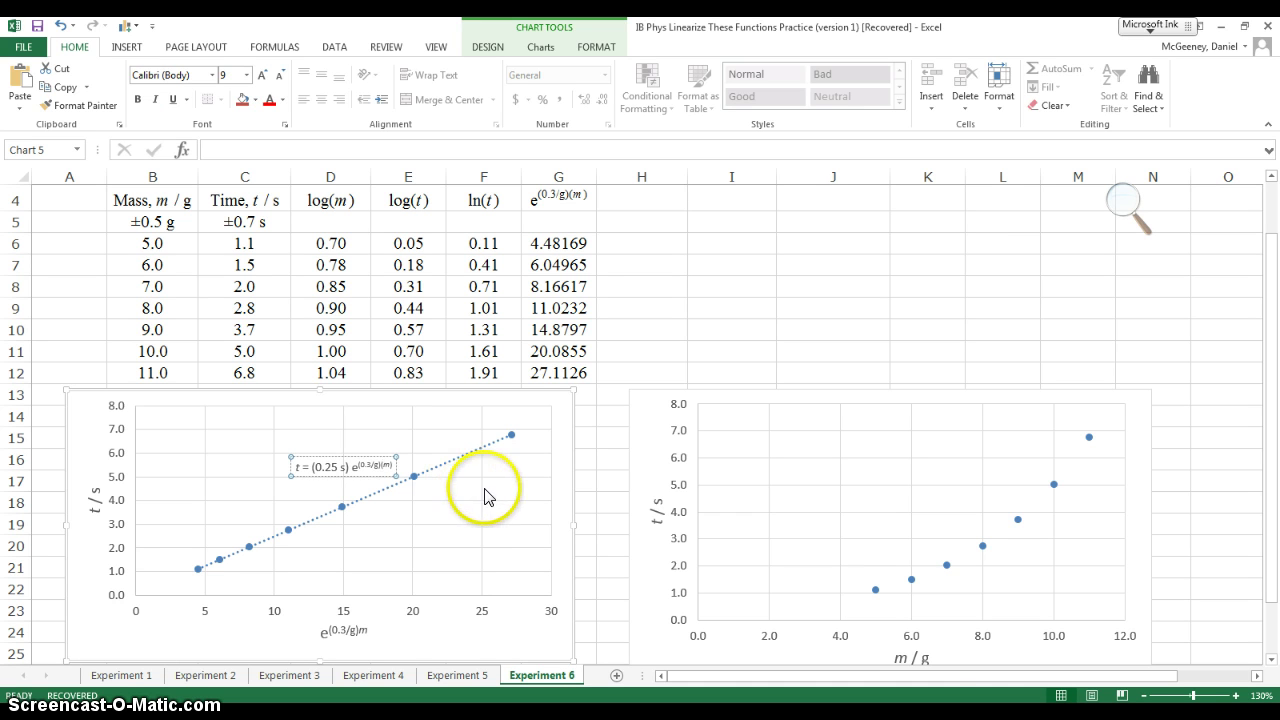
left_click(628, 370)
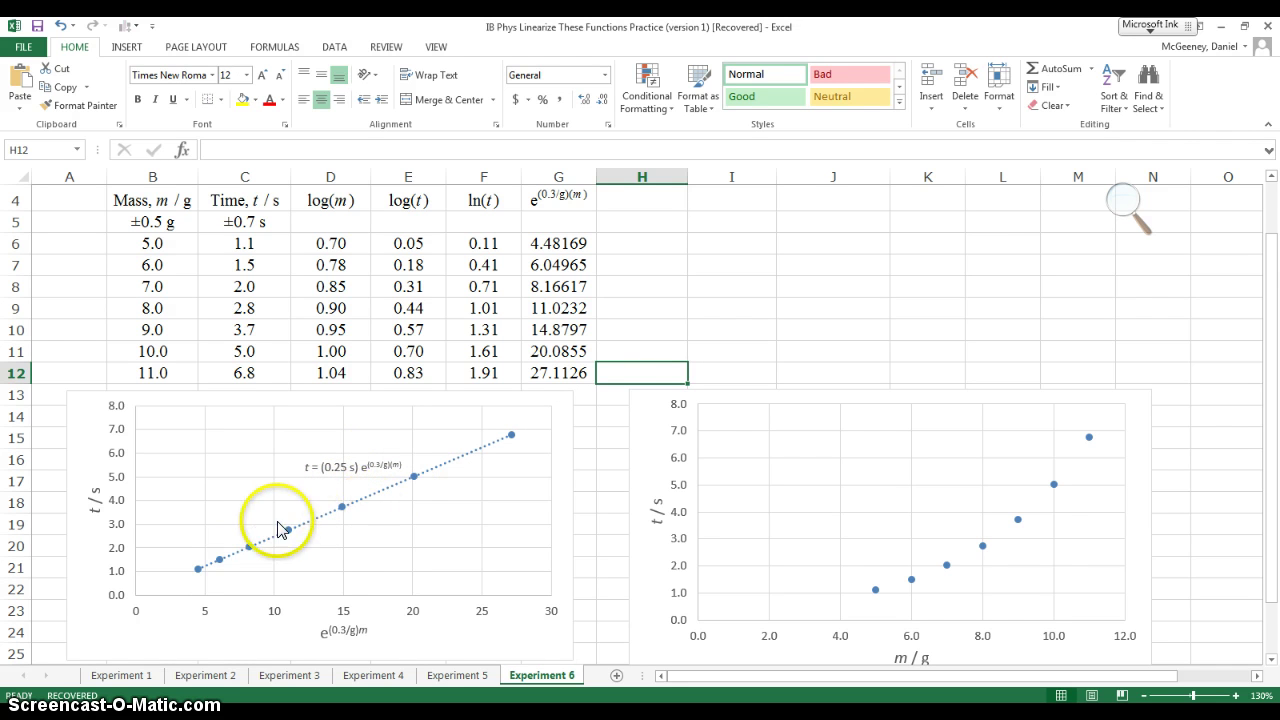
- Make the time-versus-mass chart slightly smaller by dragging its corner handle
left_click(640, 410)
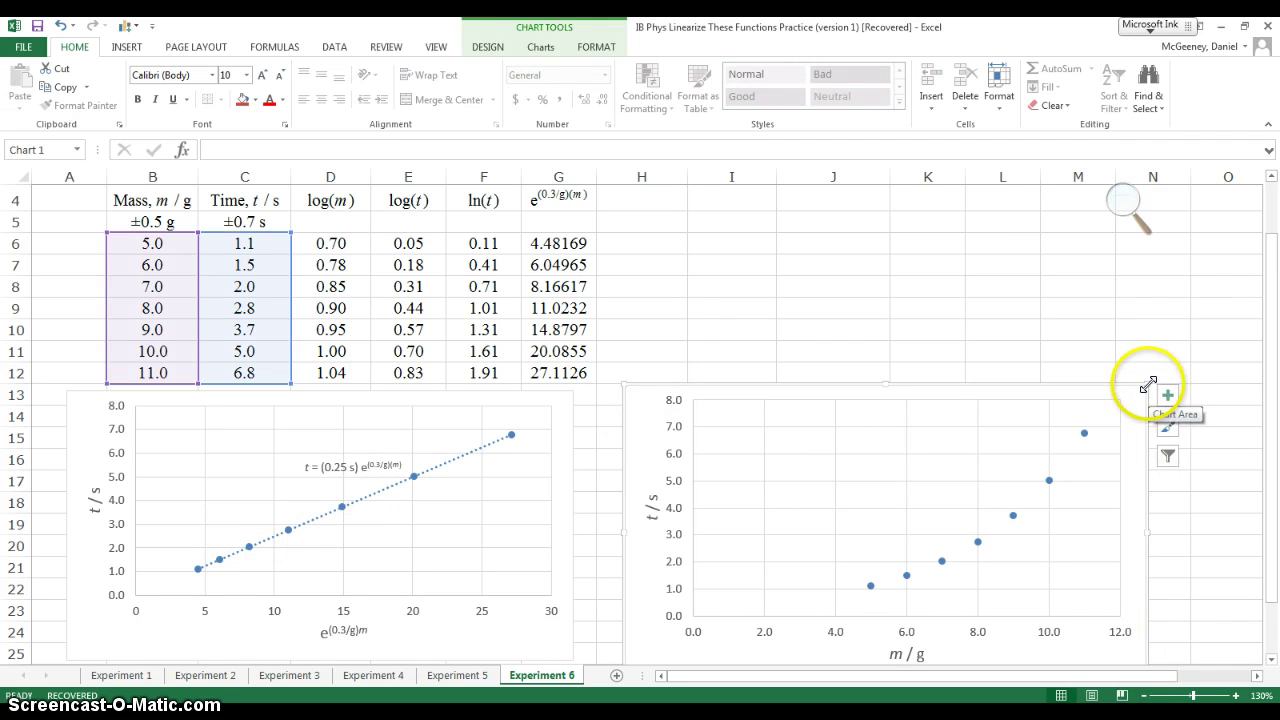
left_click_drag(1148, 386, 1128, 409)
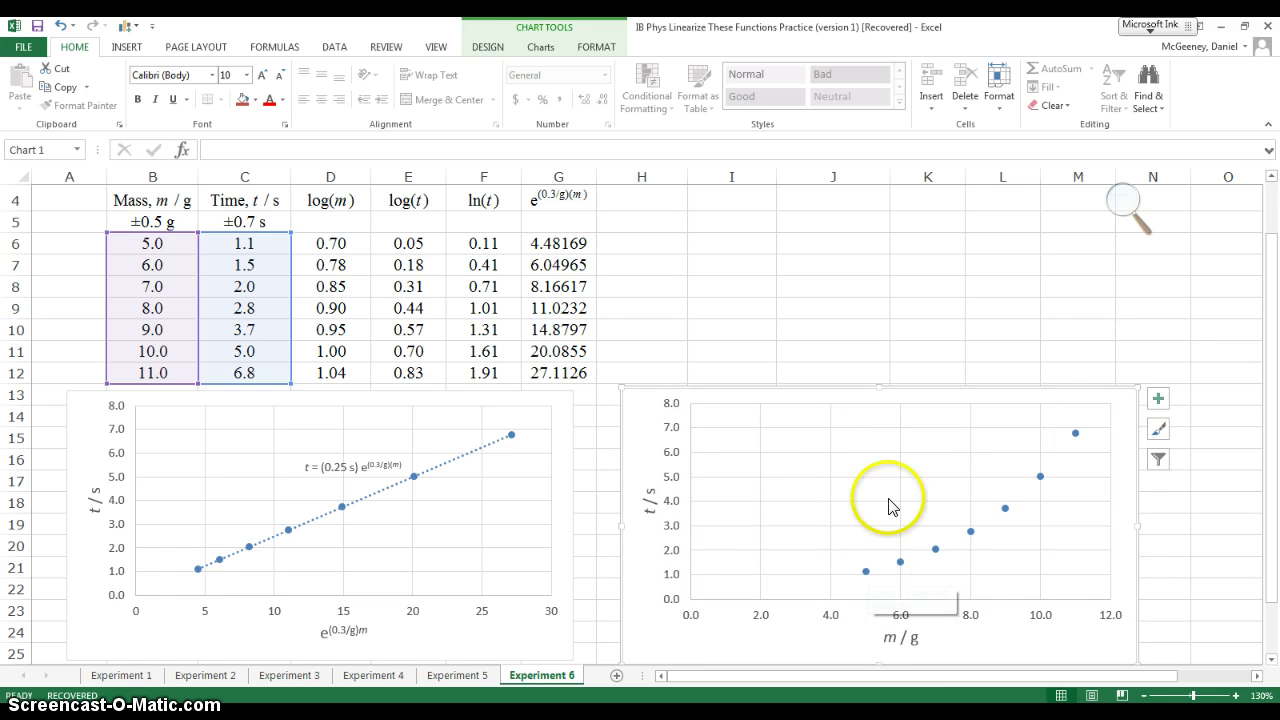
left_click(866, 574)
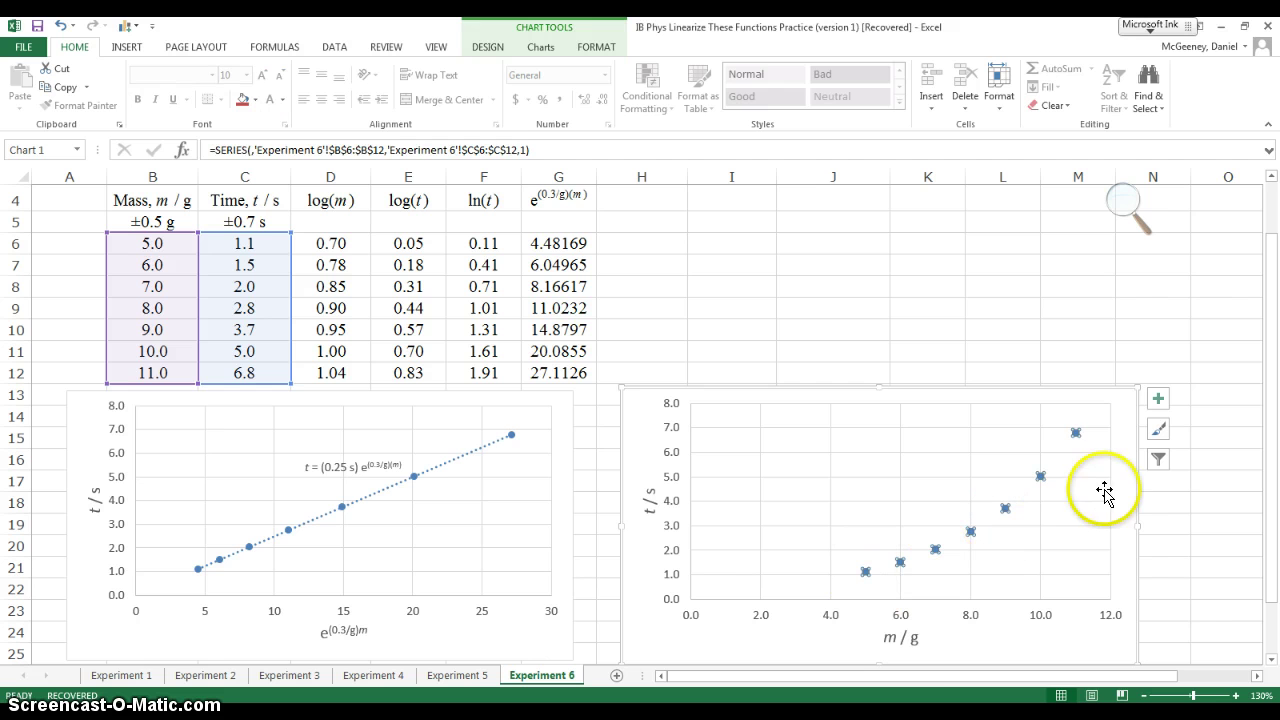
left_click(1140, 405)
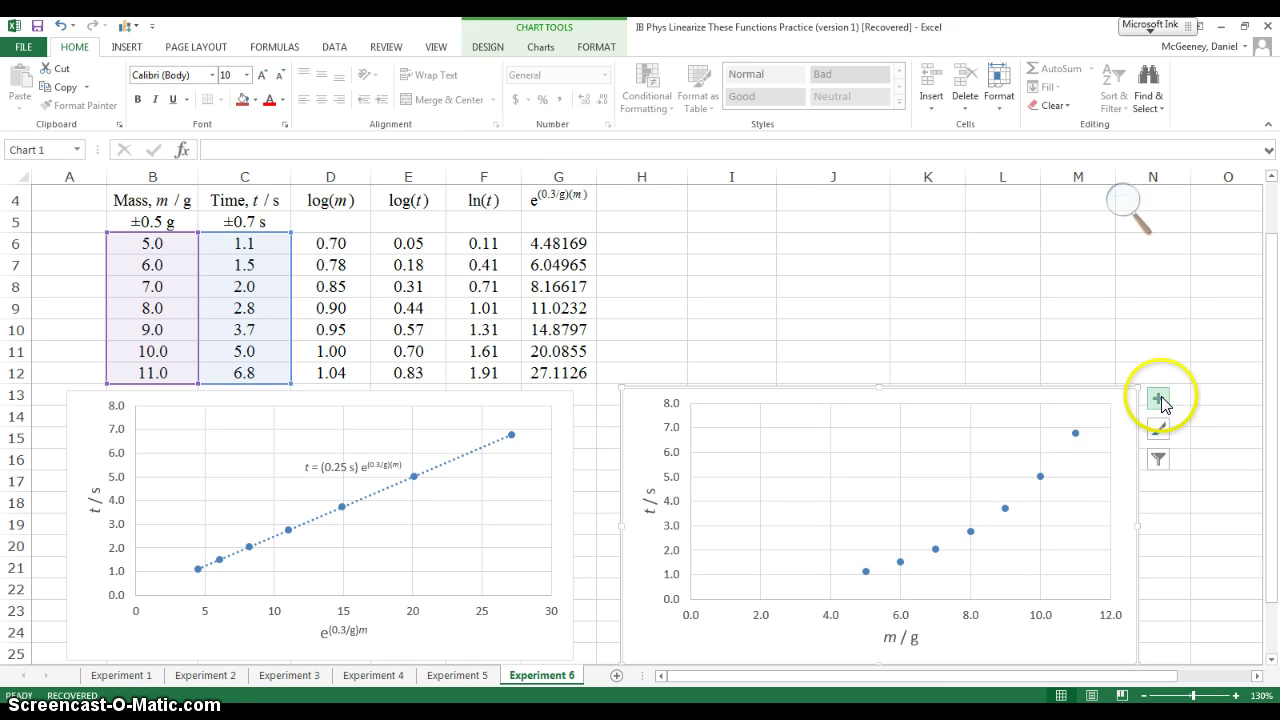
- Add horizontal and vertical error bars to every data point of the time-versus-mass chart
left_click(1158, 399)
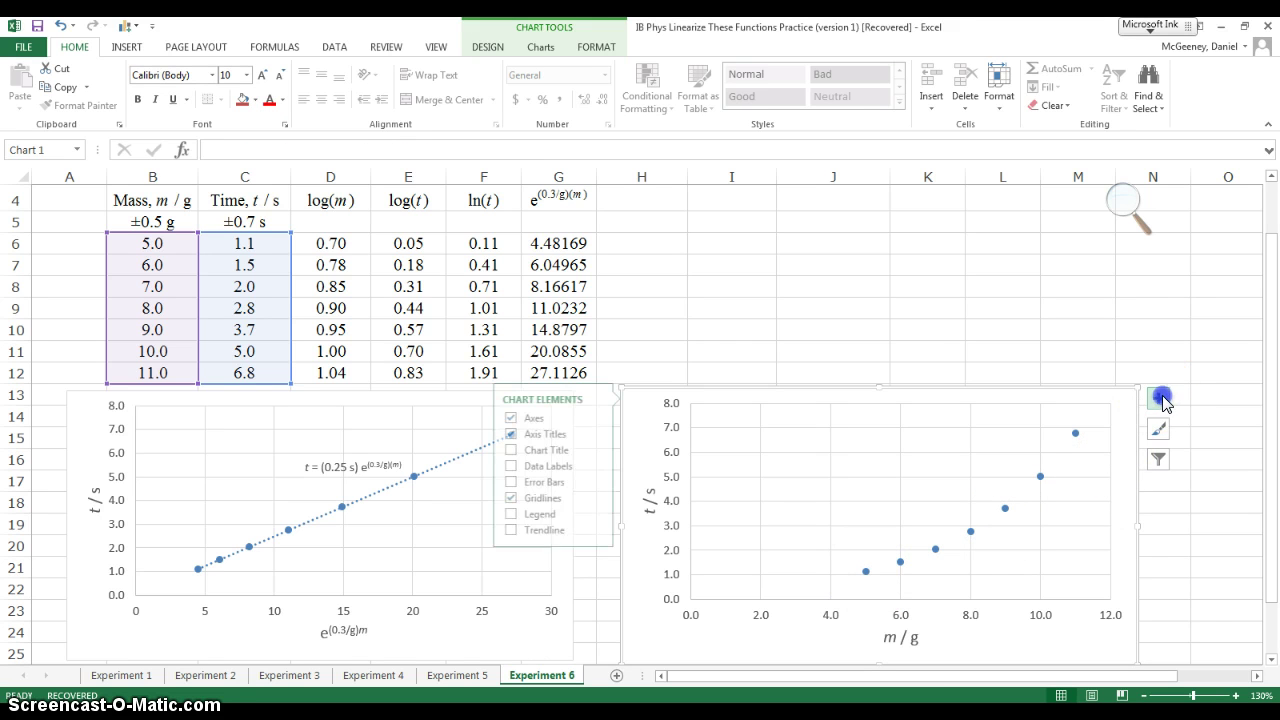
left_click(508, 483)
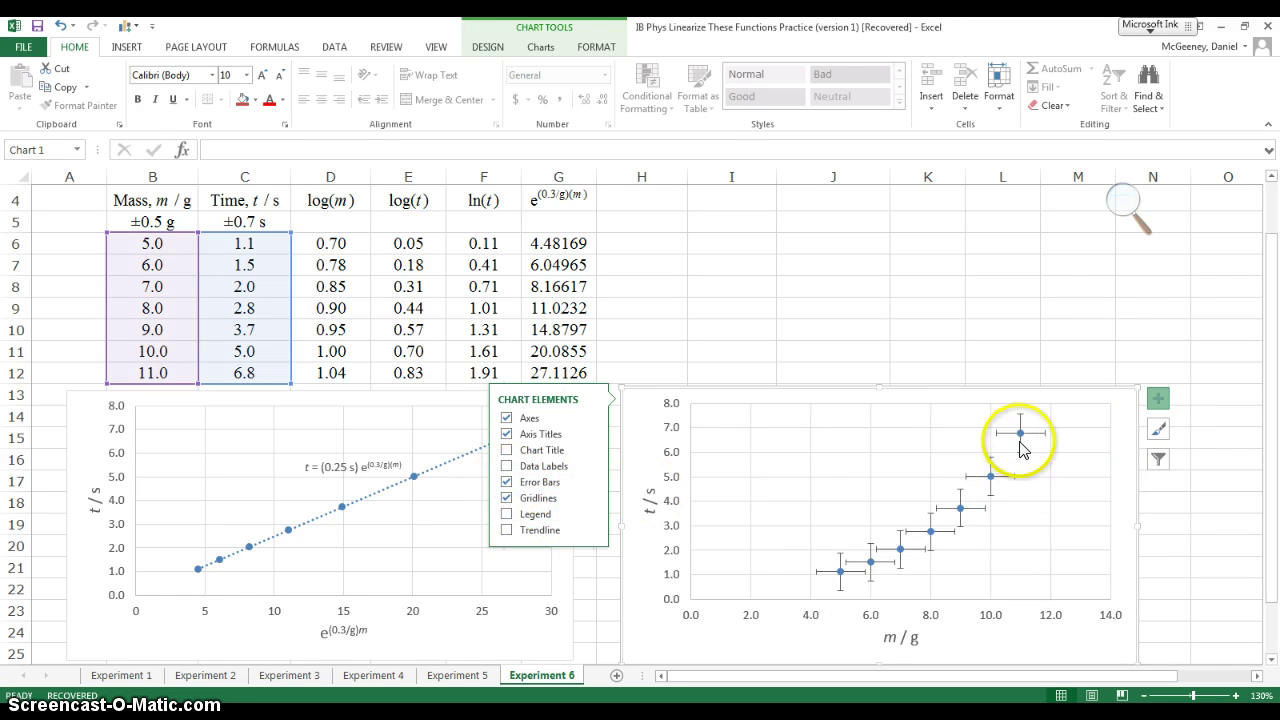
left_click(1205, 500)
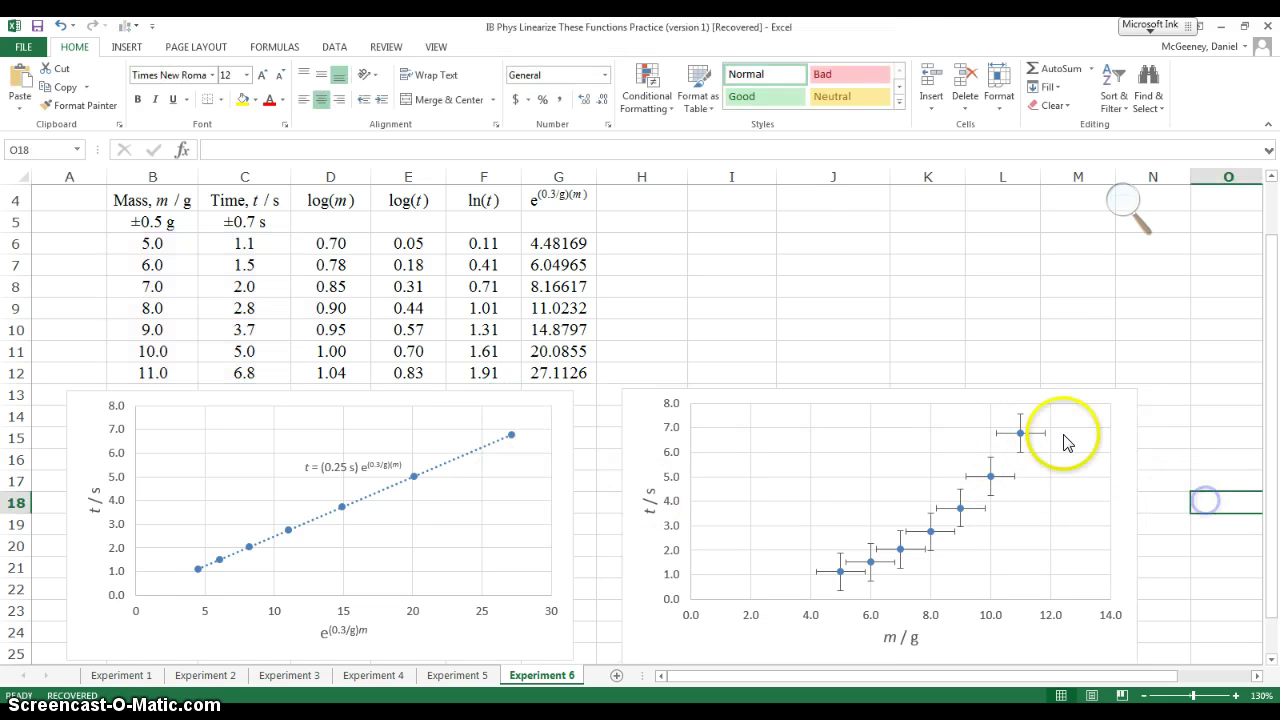
left_click(1020, 424)
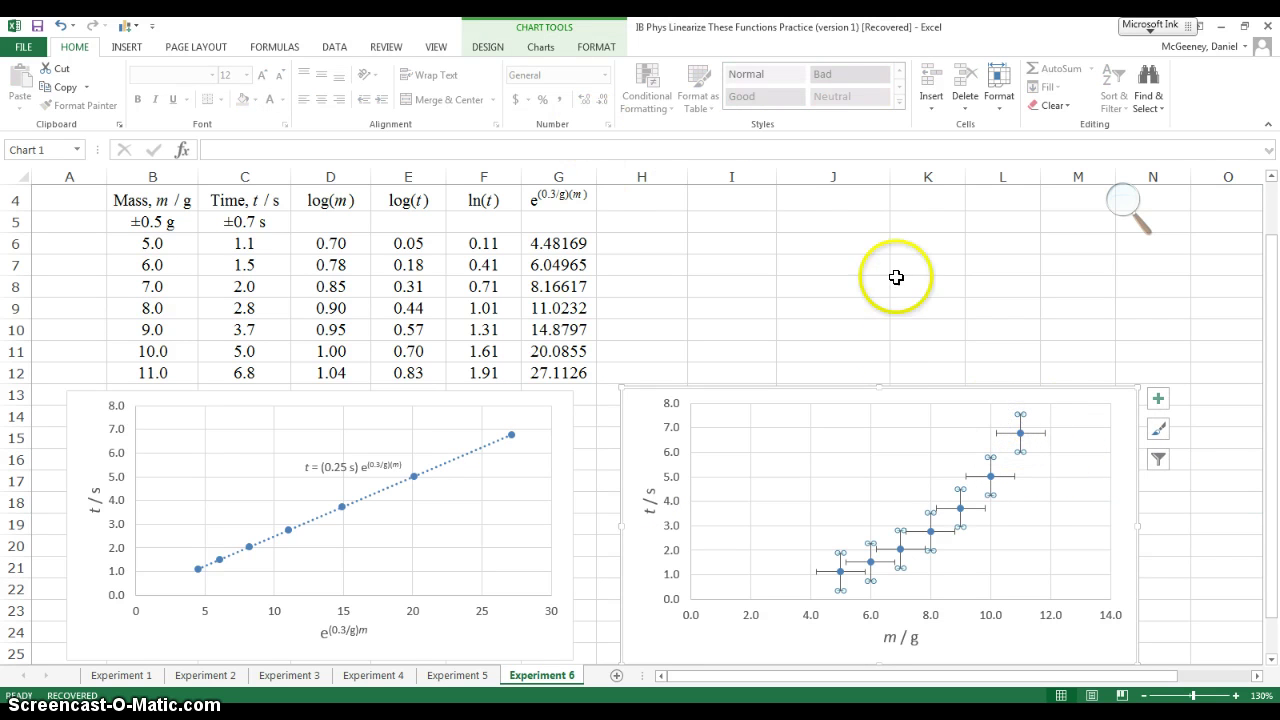
- Set the t-versus-m chart's vertical error bars to a fixed value of 0.7 s
right_click(1022, 428)
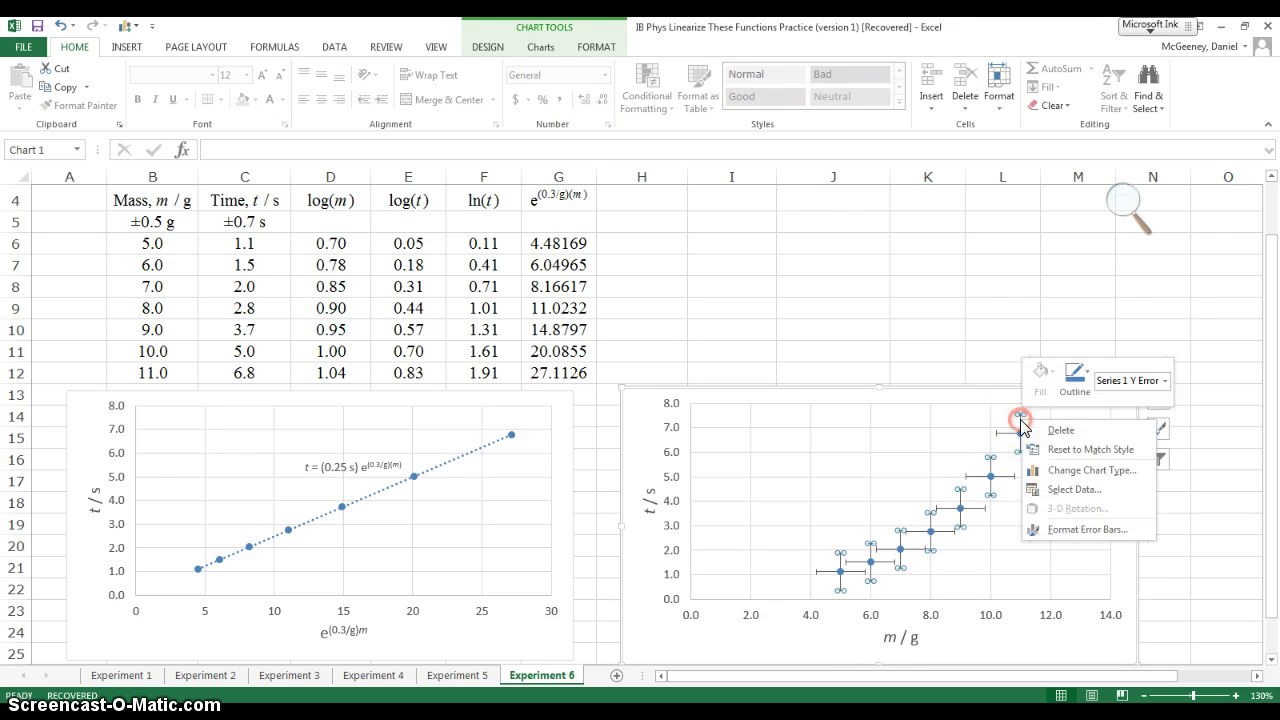
left_click(1053, 533)
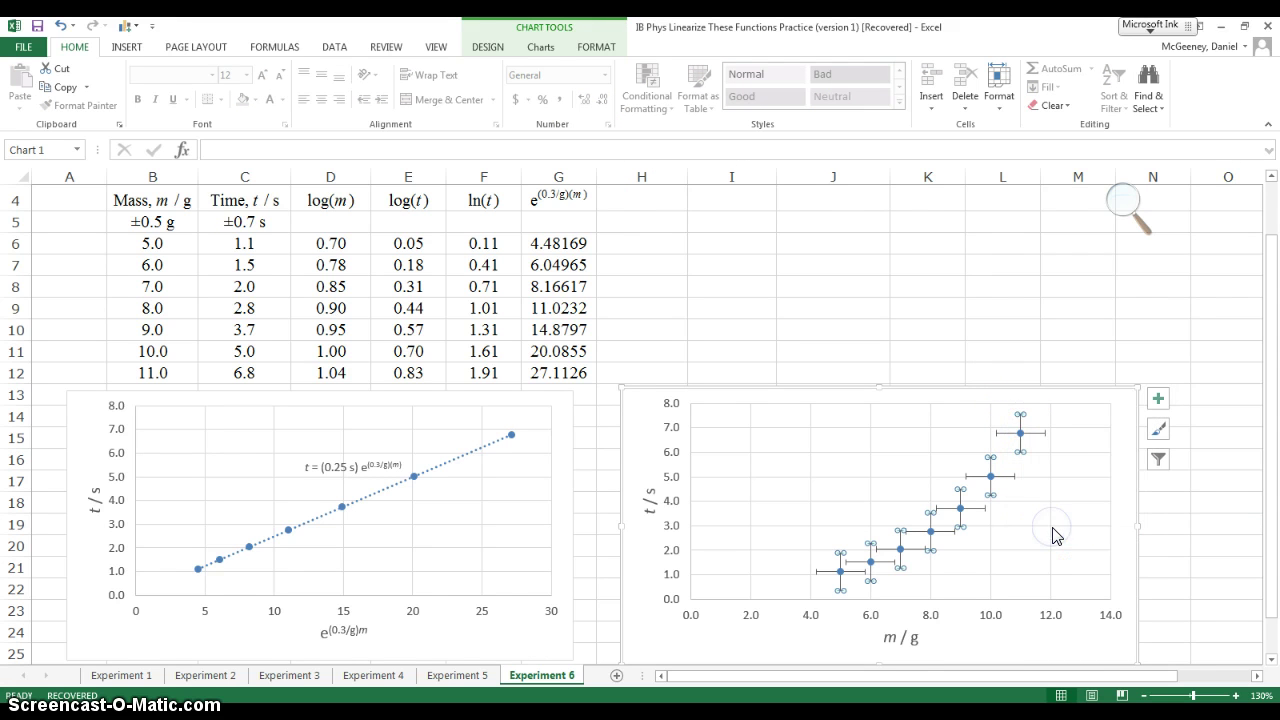
left_click_drag(1165, 222, 501, 211)
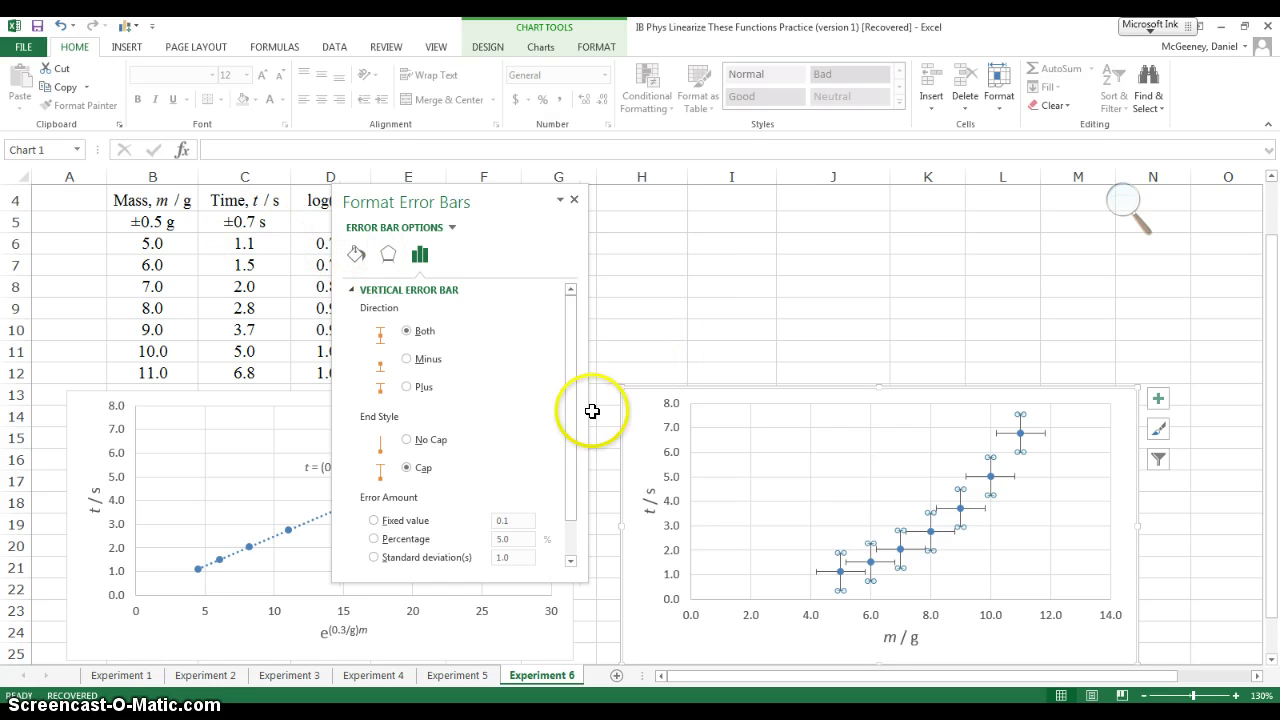
scroll(571, 450, "down", 1)
left_click(416, 480)
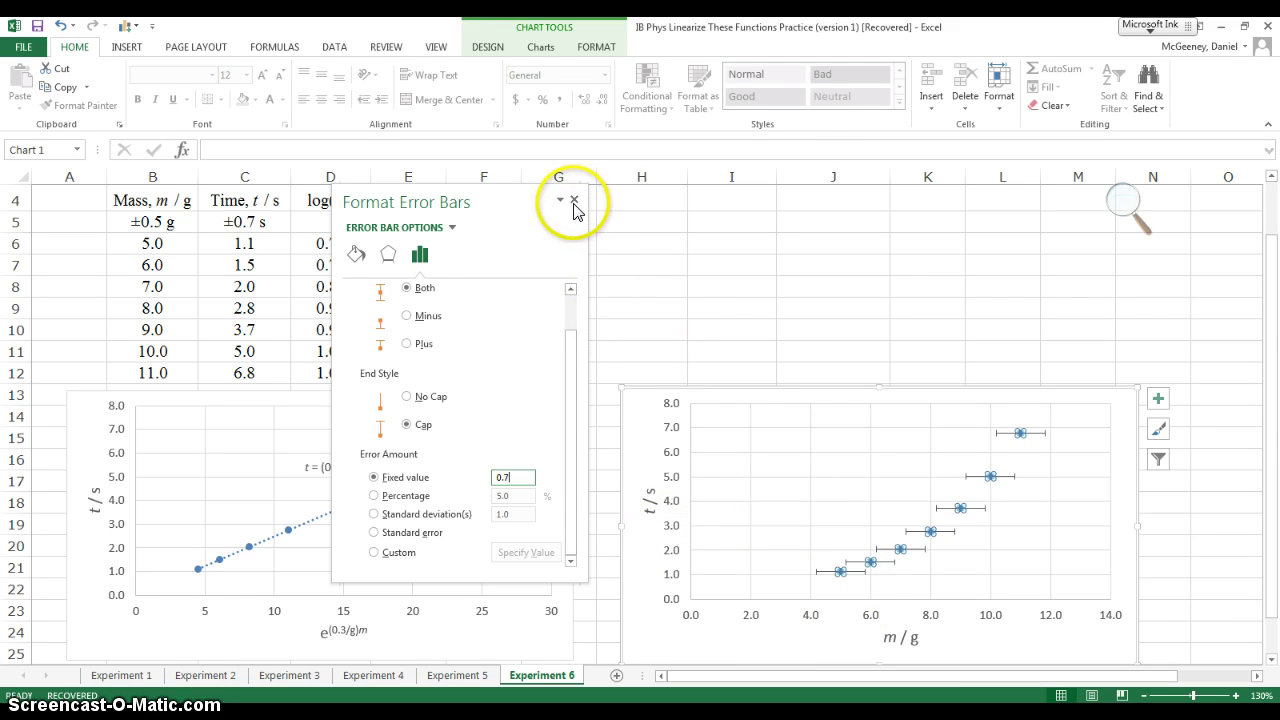
left_click(723, 285)
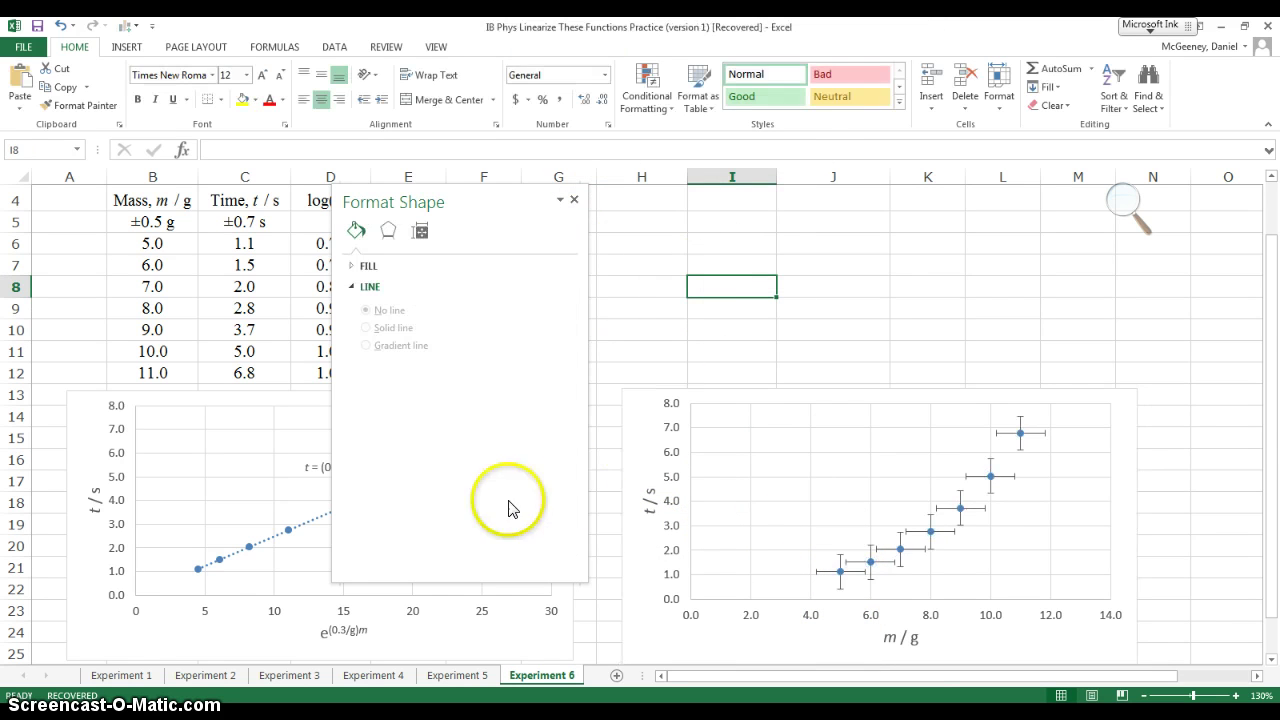
left_click(872, 563)
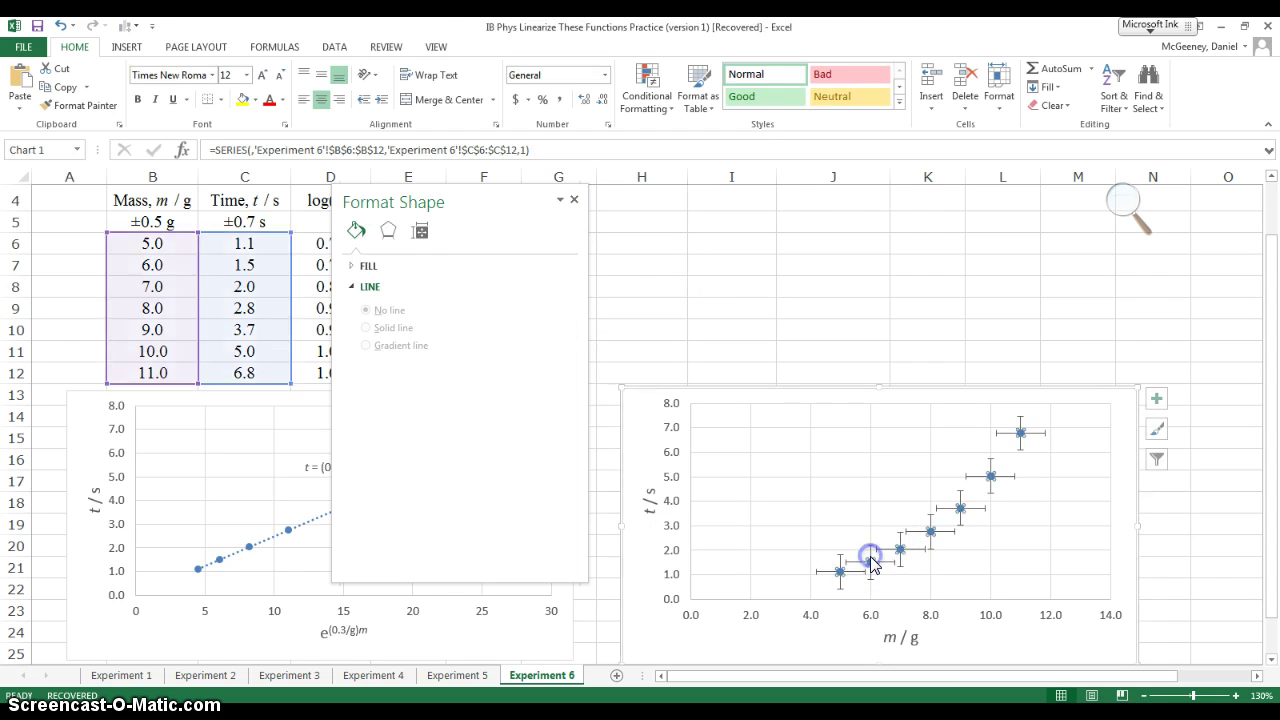
left_click(871, 551)
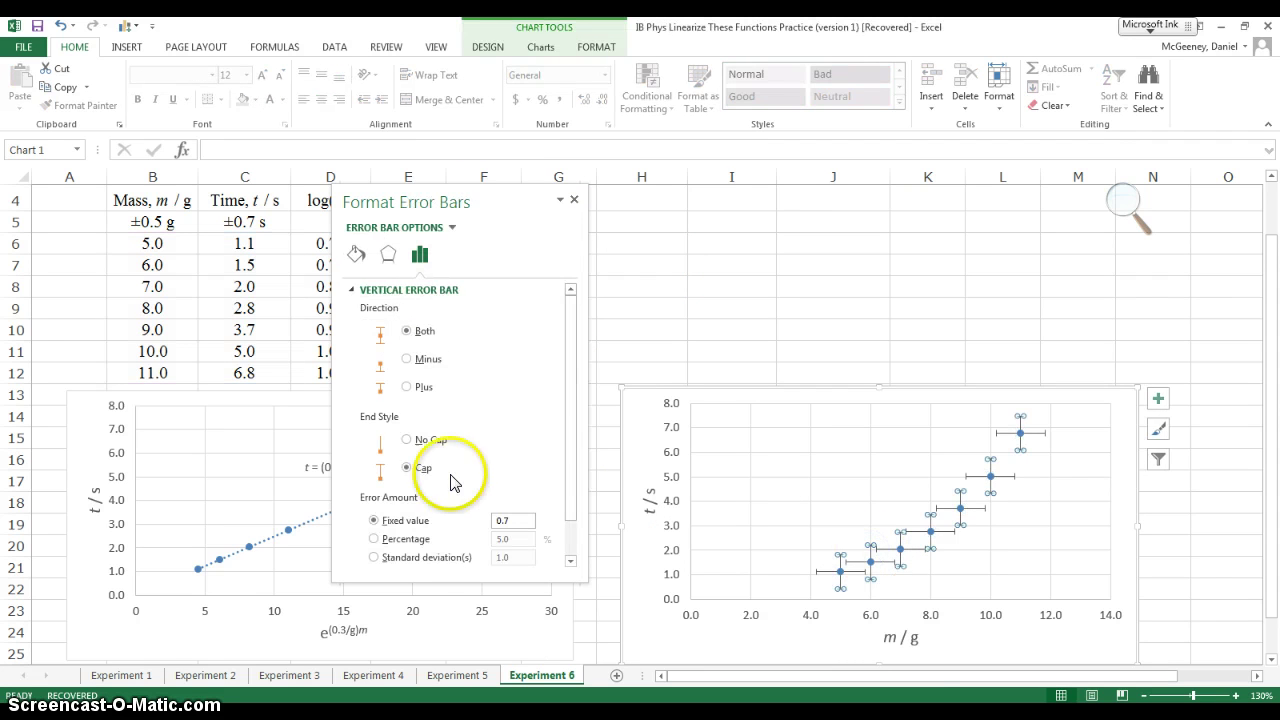
- Set the horizontal mass error bars to a fixed 0.5 g and close the Format Error Bars pane
left_click(830, 574)
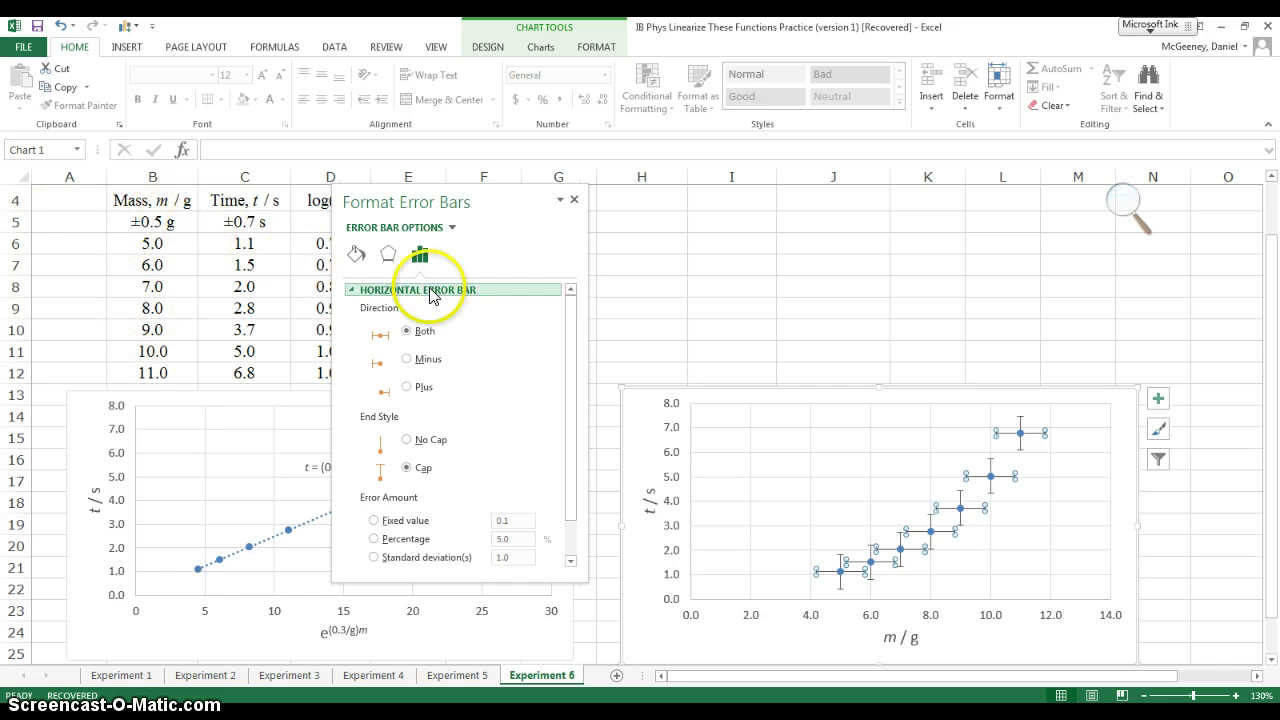
left_click(378, 525)
left_click(522, 522)
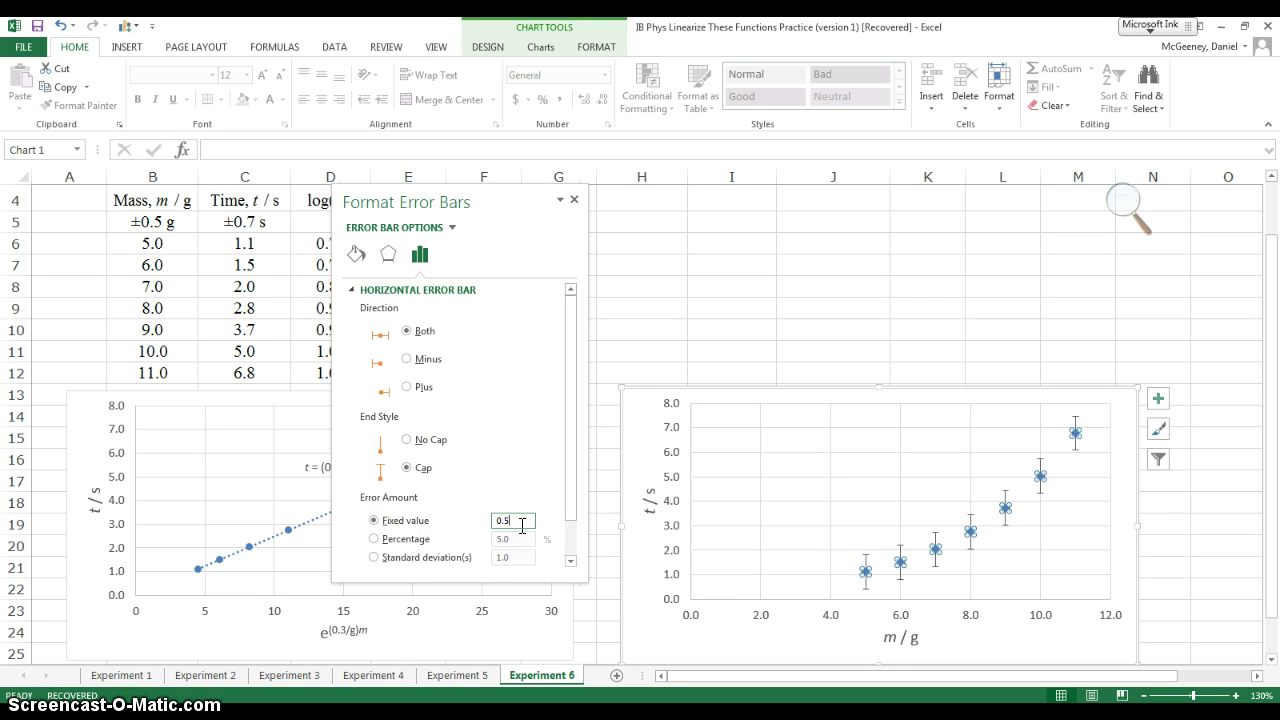
type("0.5")
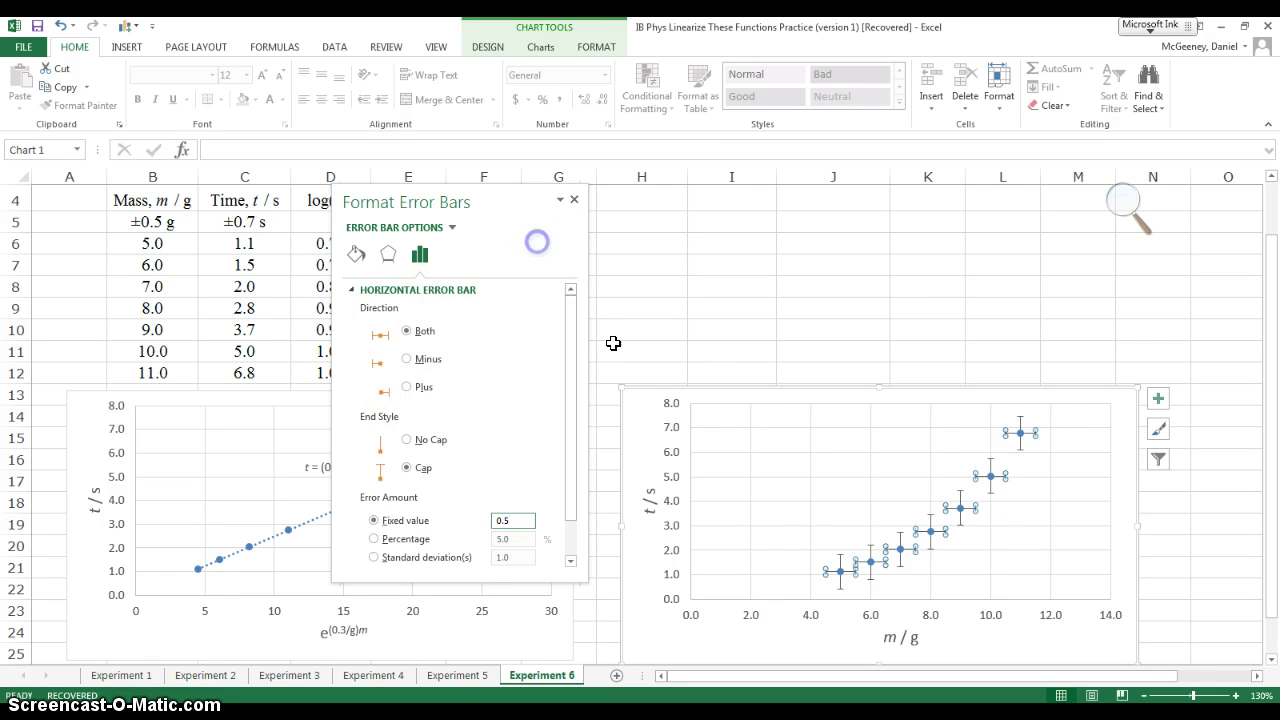
left_click(574, 199)
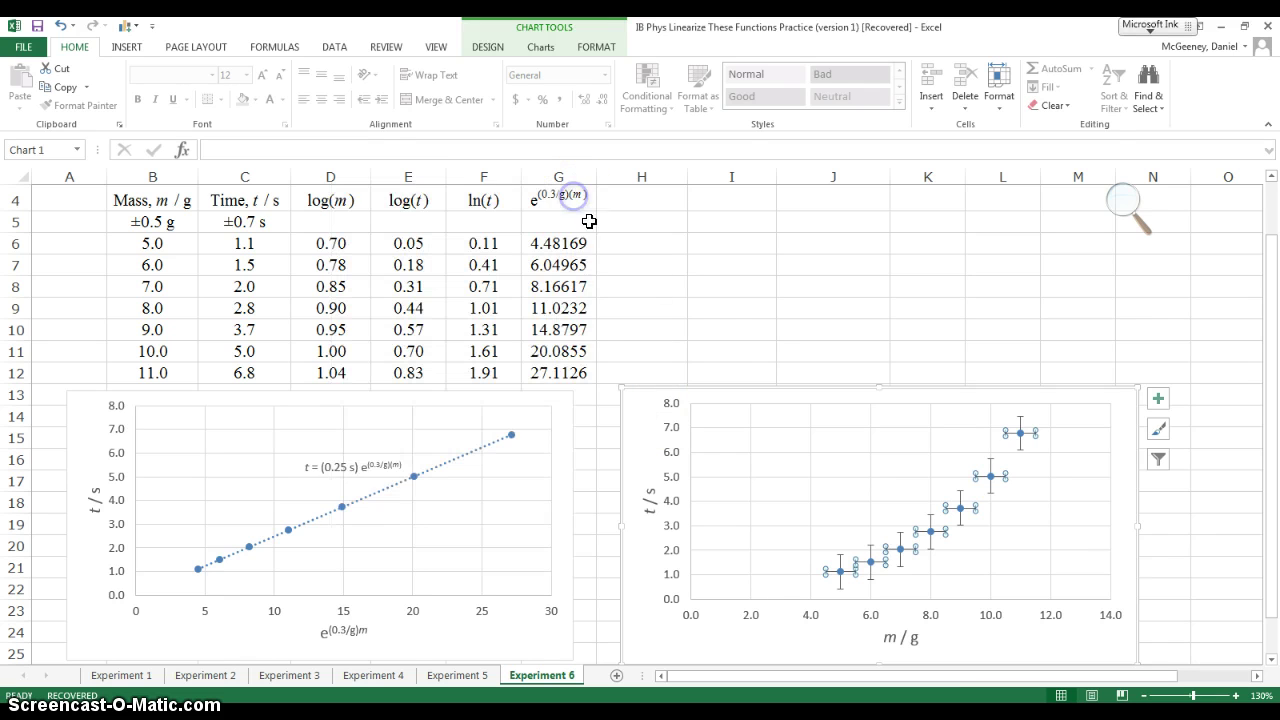
left_click(662, 292)
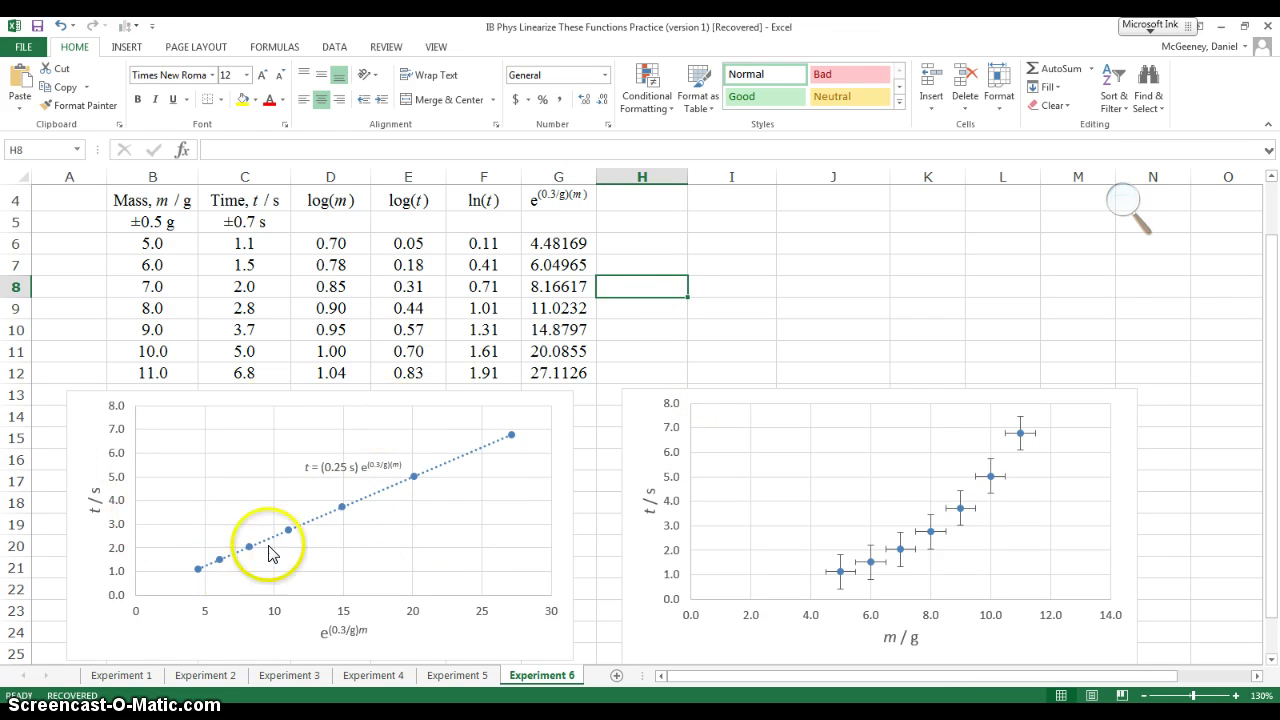
- Add horizontal and vertical error bars to the linearized t-versus-e^(0.3/g)m chart's points
right_click(340, 504)
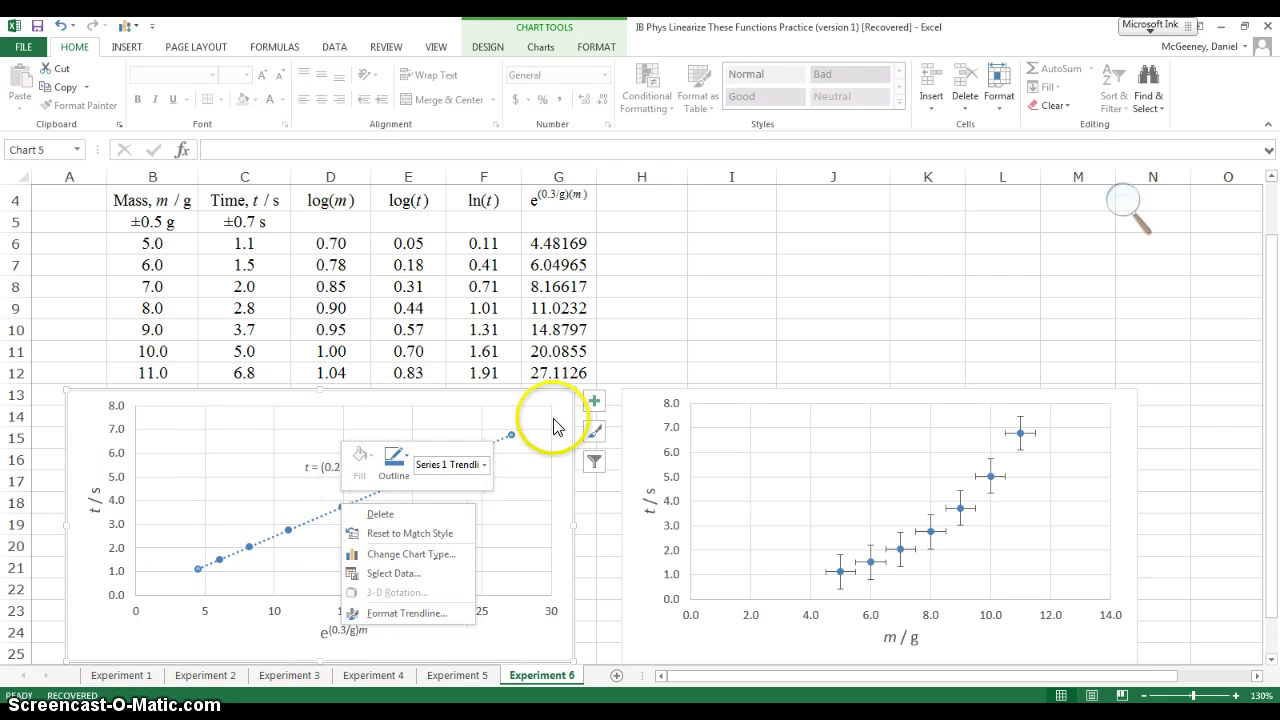
left_click(594, 401)
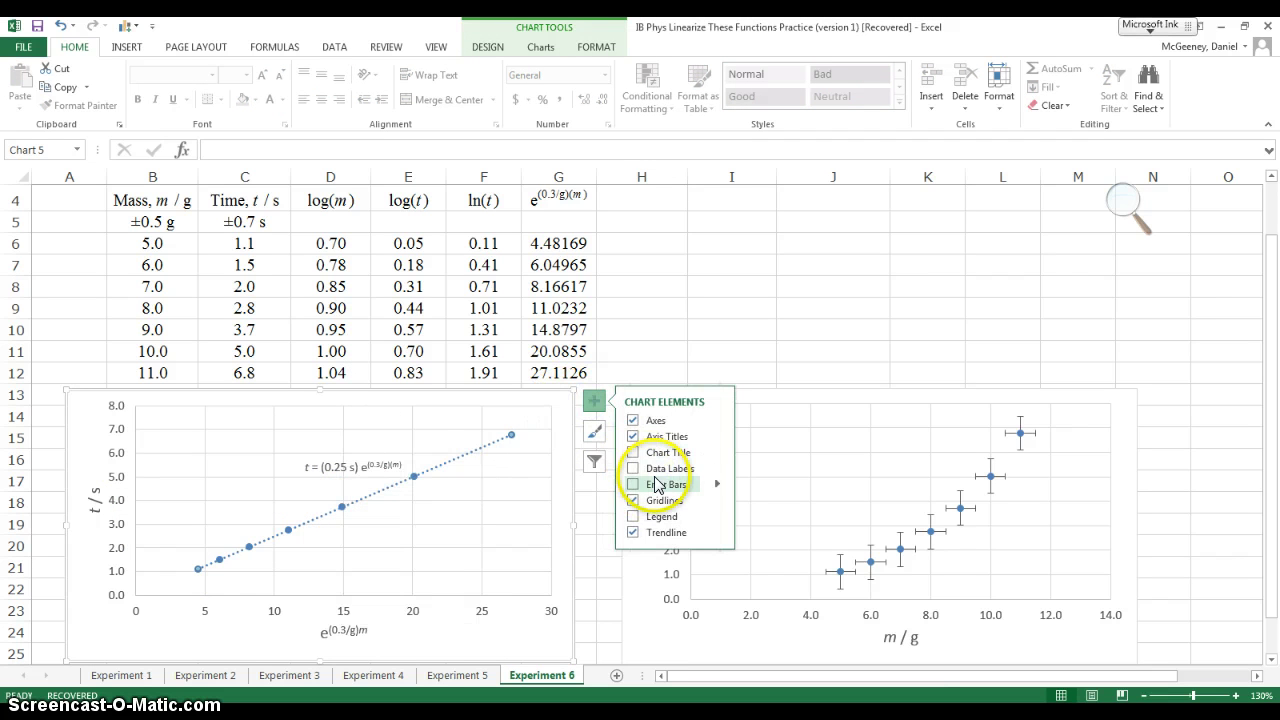
left_click(645, 487)
left_click(387, 479)
left_click(369, 462)
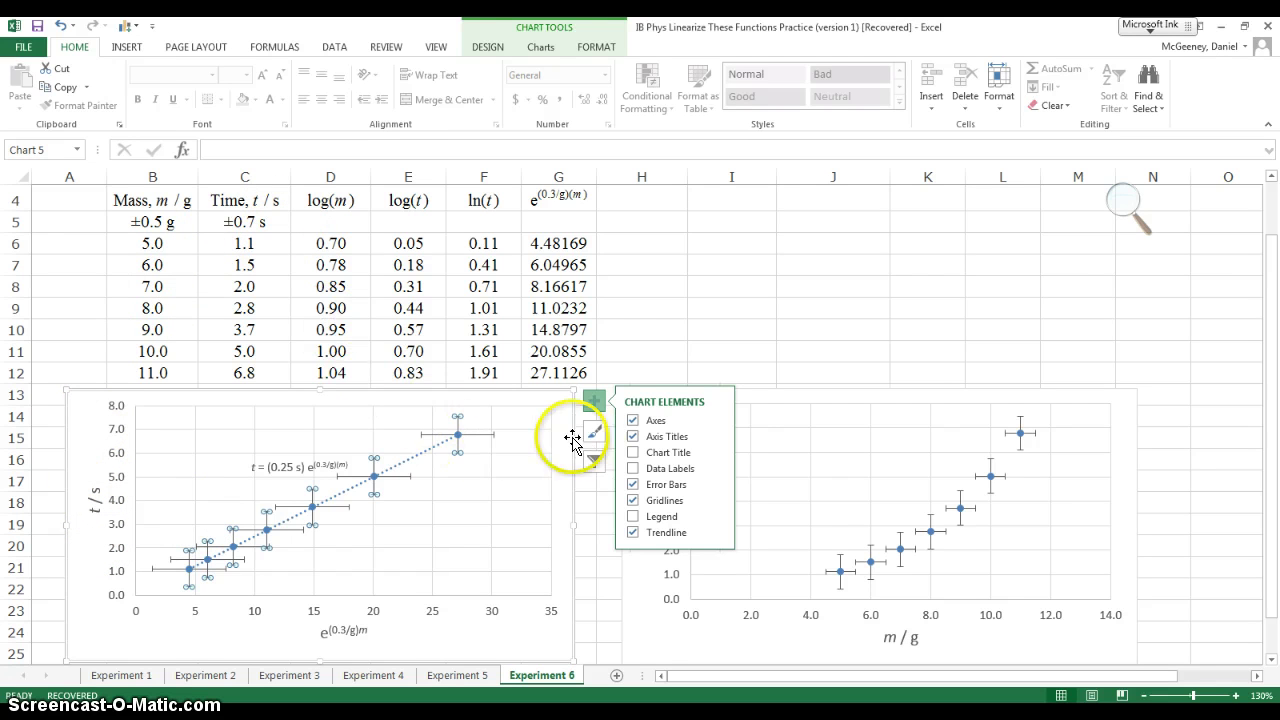
- Set the linearized chart's vertical error bars to a fixed 0.7 s, docking the settings pane at right
right_click(460, 418)
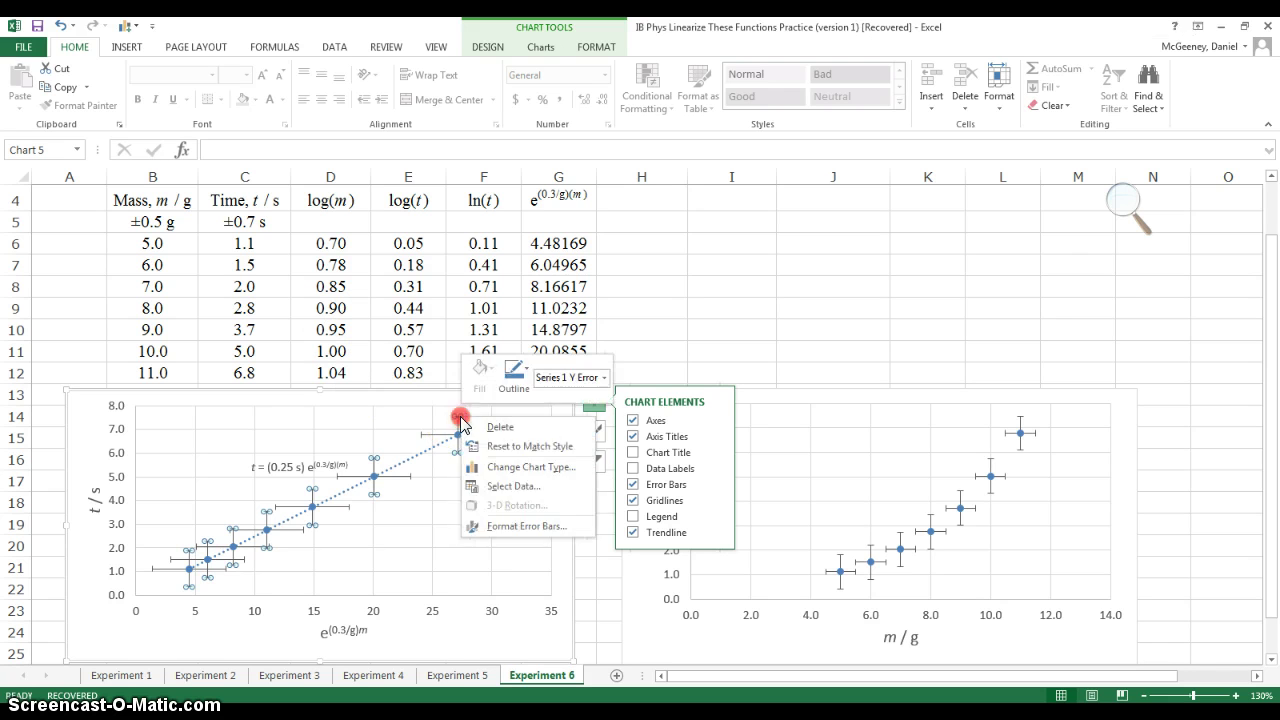
left_click(505, 526)
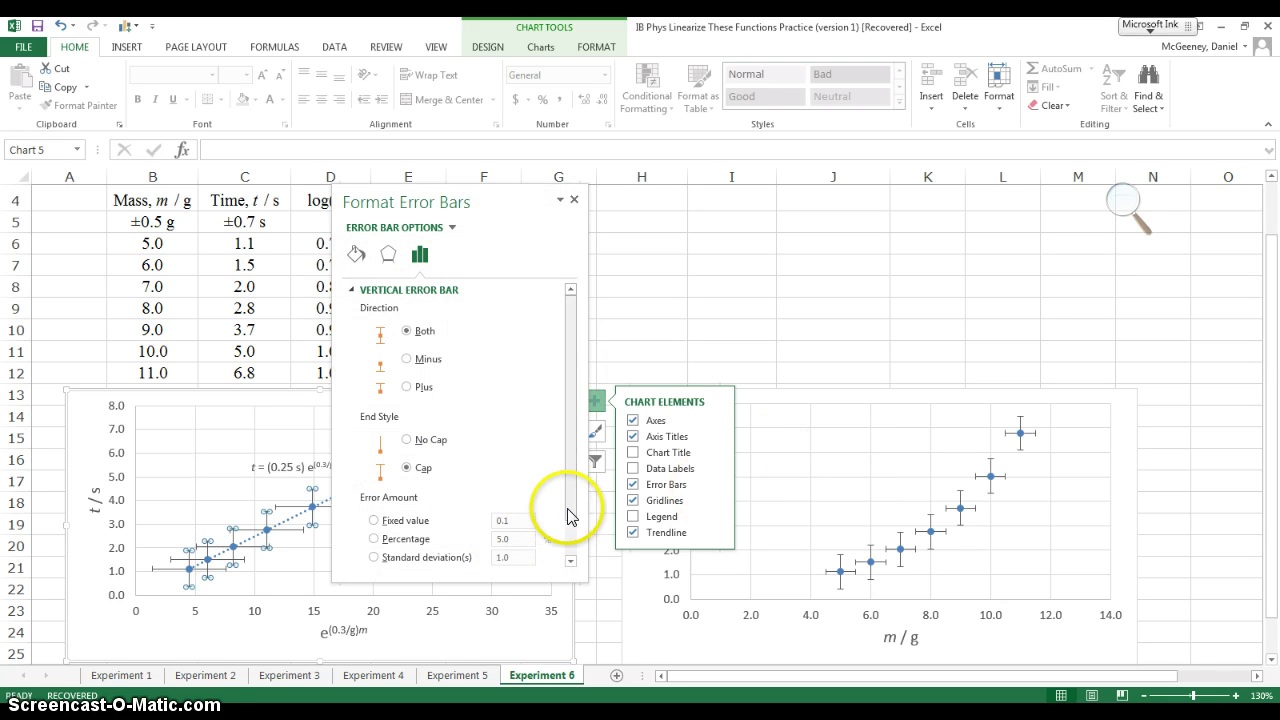
left_click(407, 519)
double_click(510, 520)
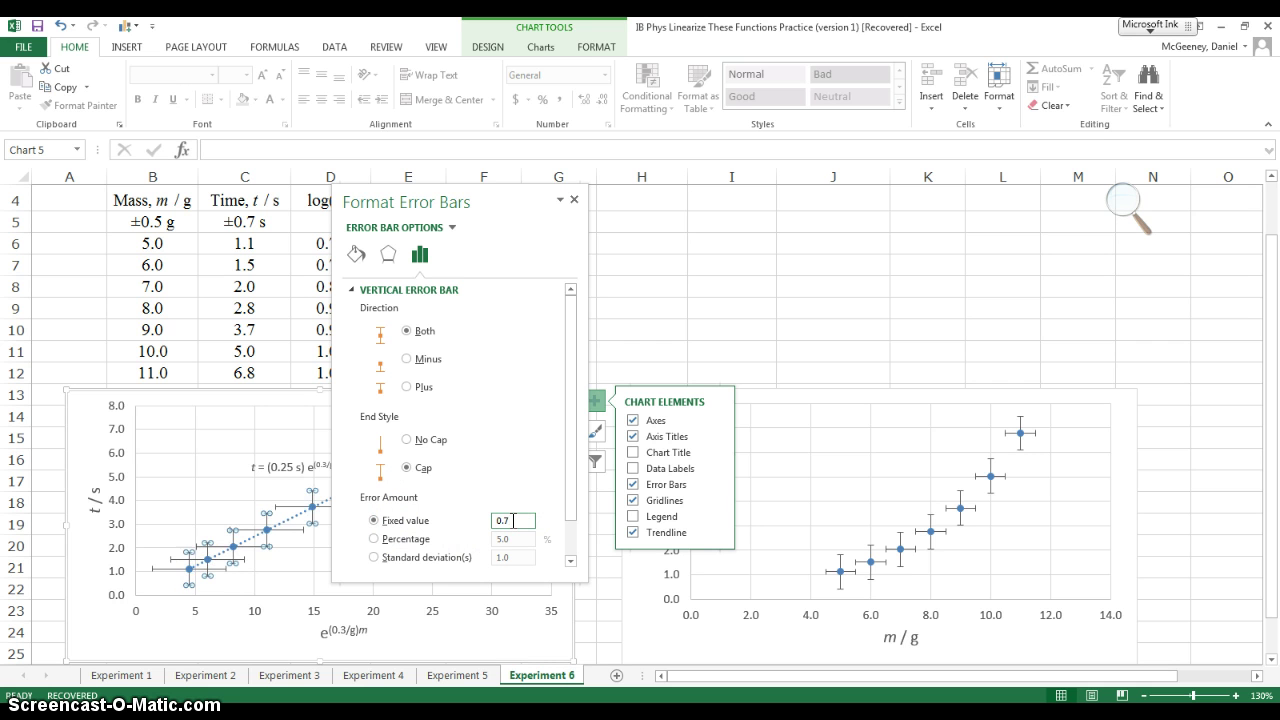
left_click(497, 220)
left_click_drag(490, 228, 1138, 216)
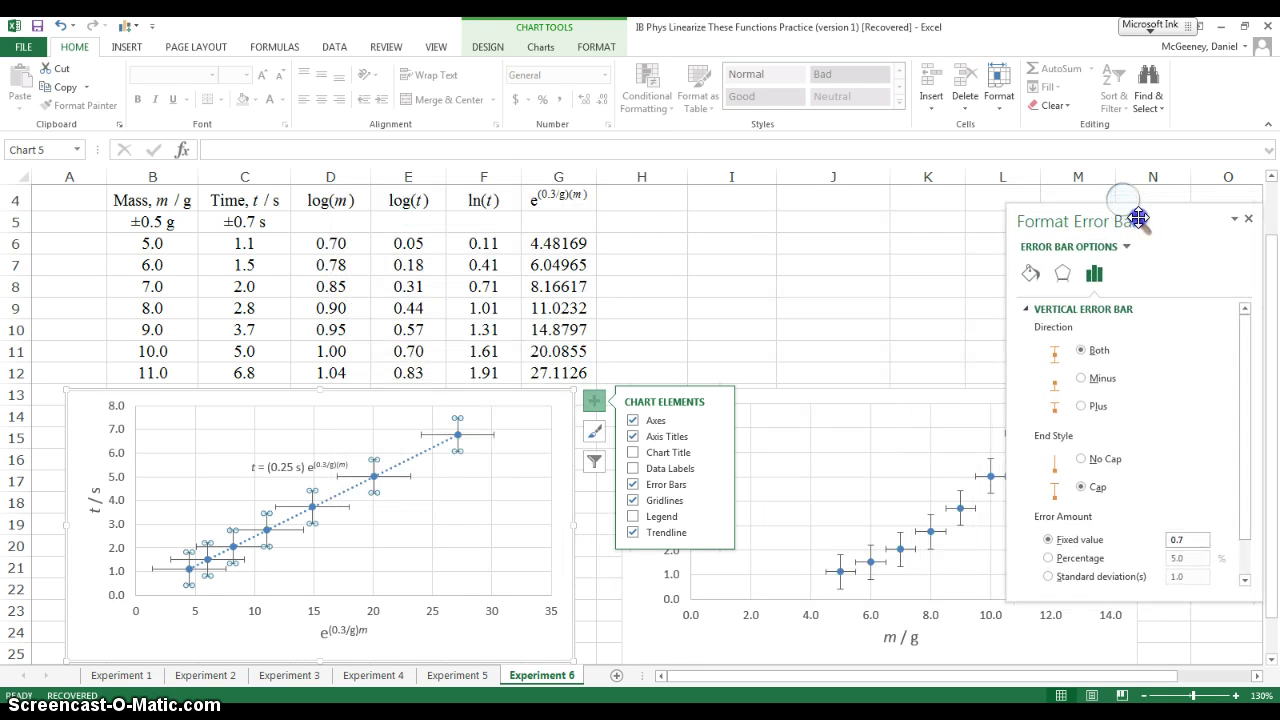
left_click(681, 374)
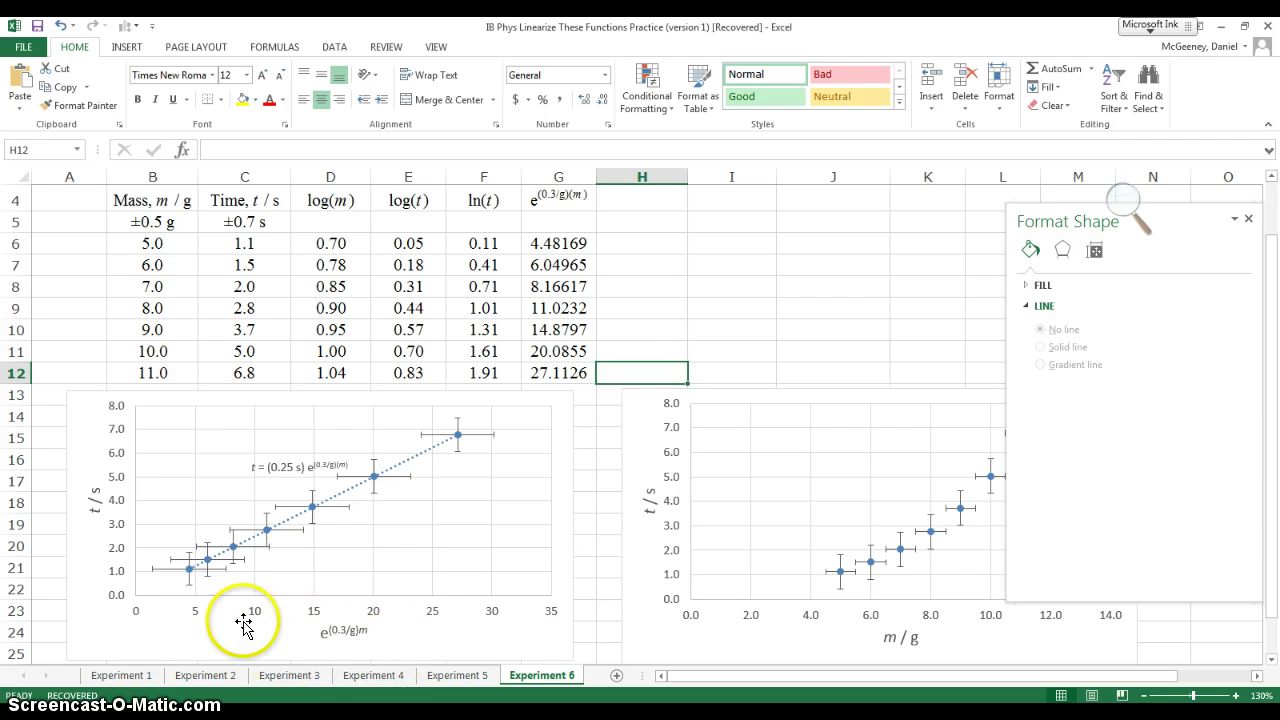
- Copy the G4 heading into J4, add brackets, and superscript its exponent
left_click(637, 203)
left_click(554, 207)
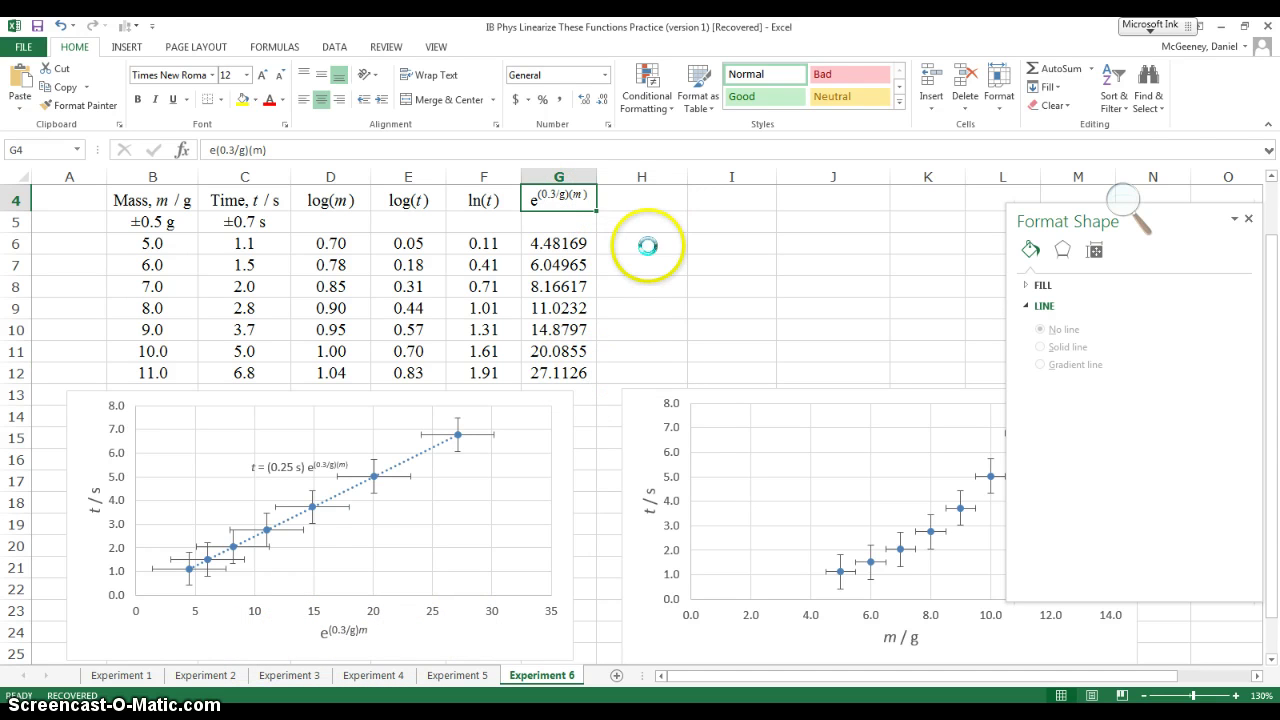
key("Right")
key("Right")
key("Right")
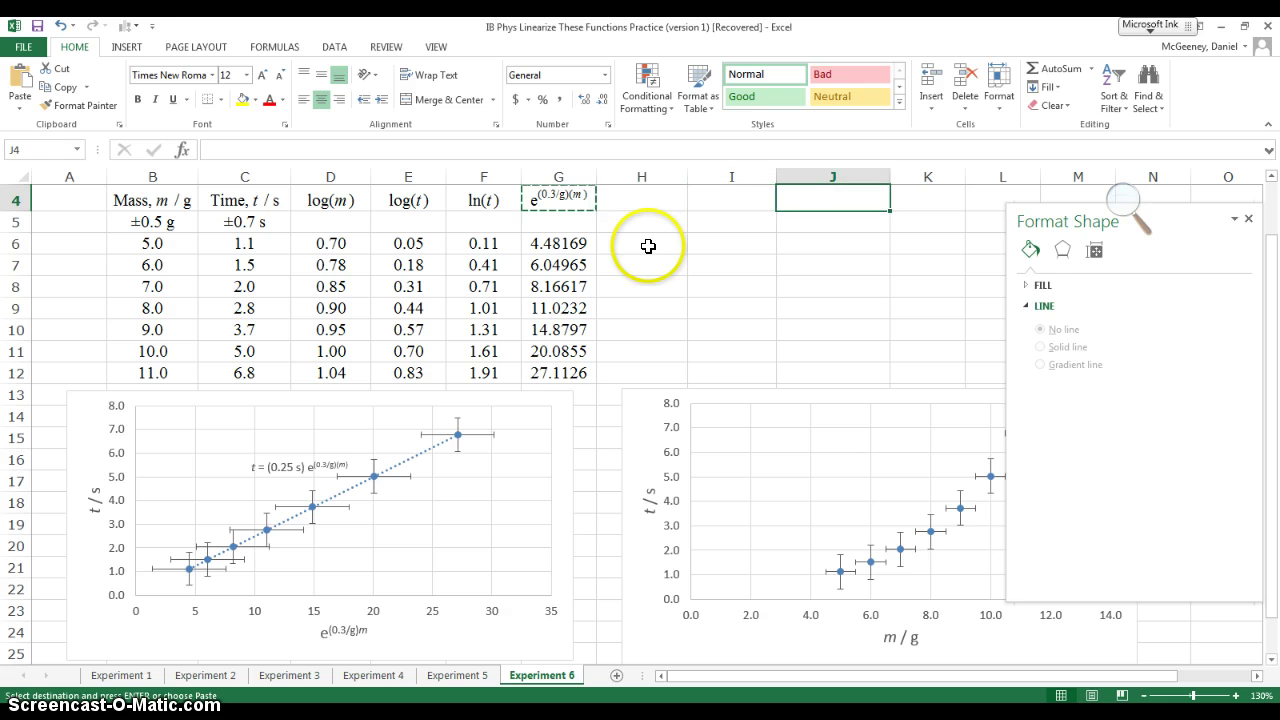
left_click(208, 149)
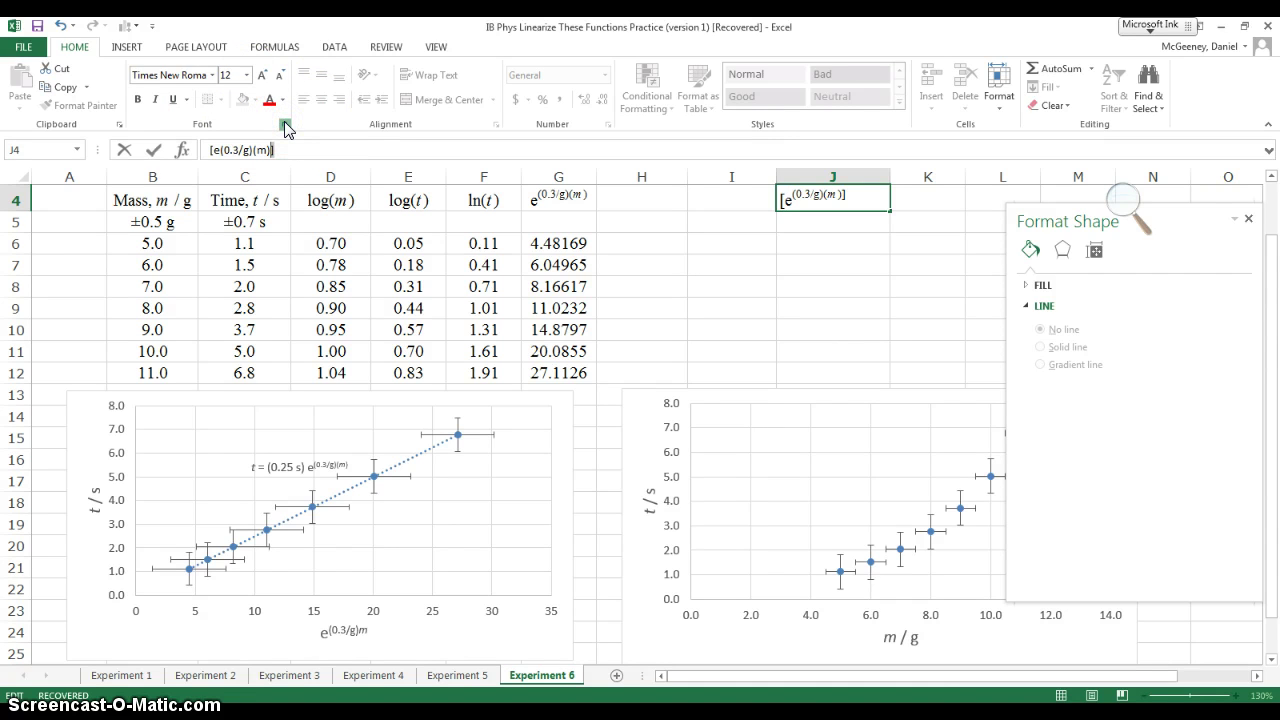
left_click(287, 126)
left_click(132, 545)
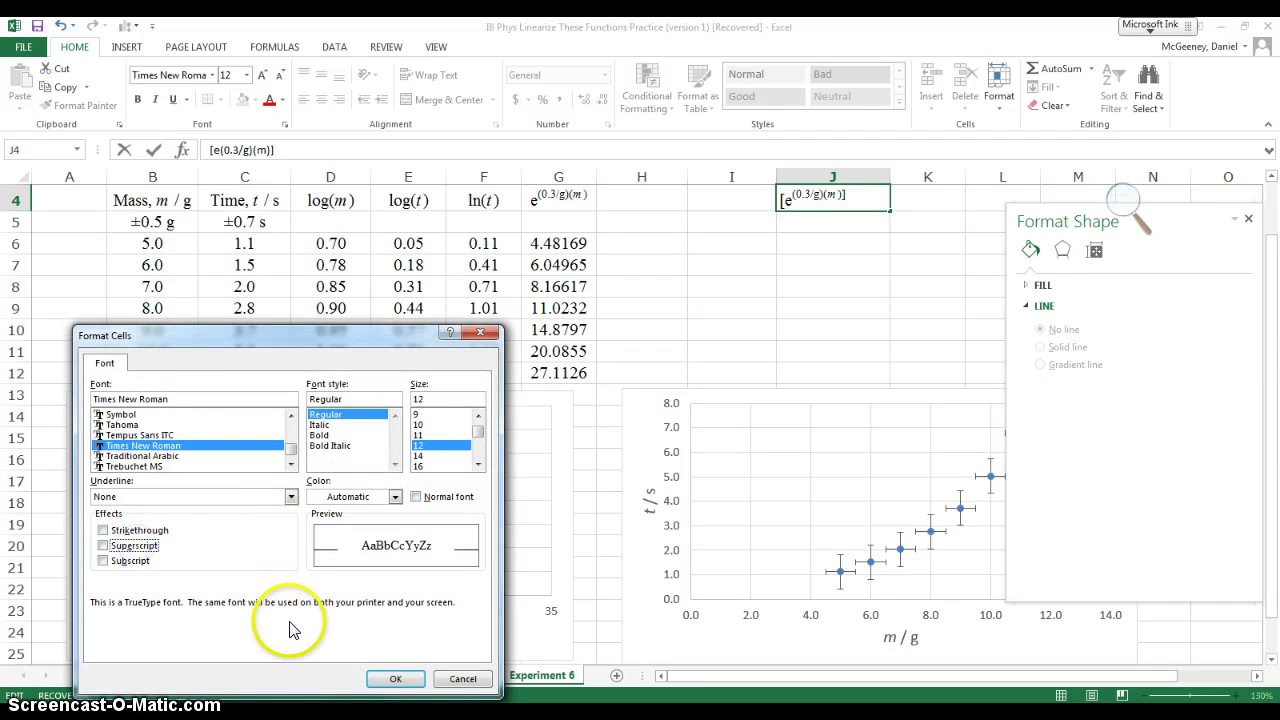
left_click(396, 678)
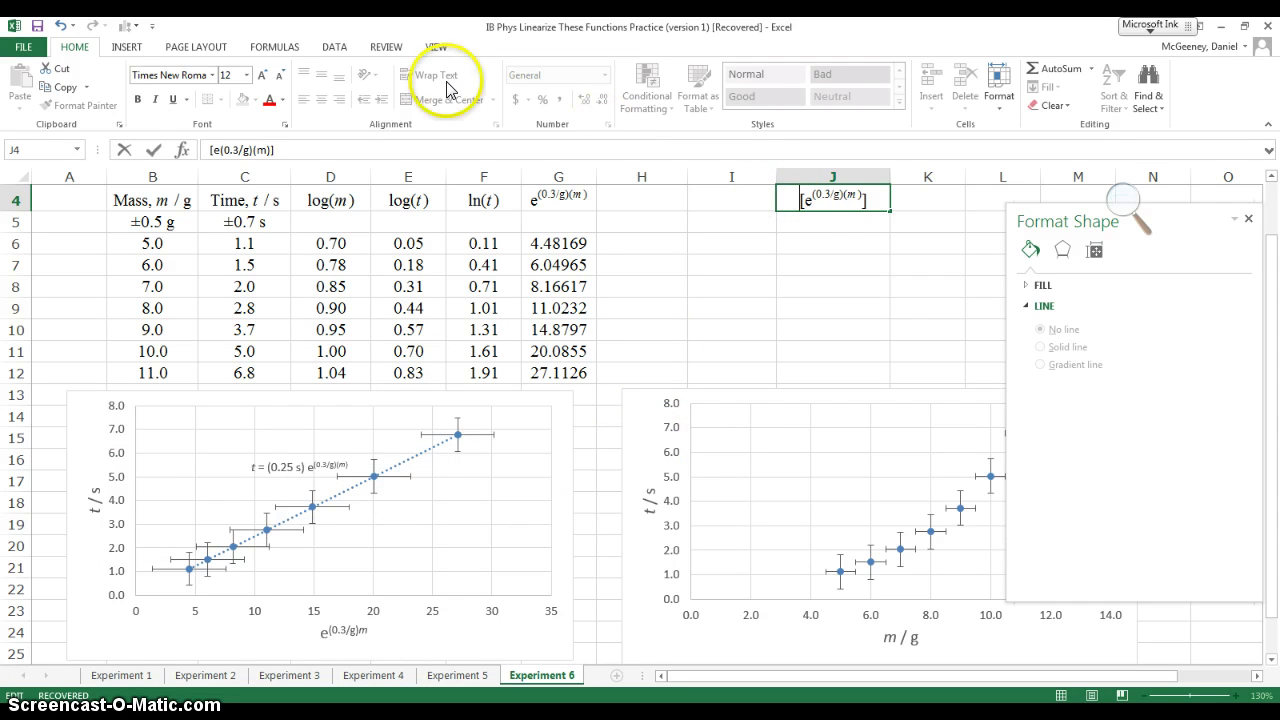
- Insert a Δ symbol so J4 reads Δ[e^((0.3/g)(m))]
left_click(133, 50)
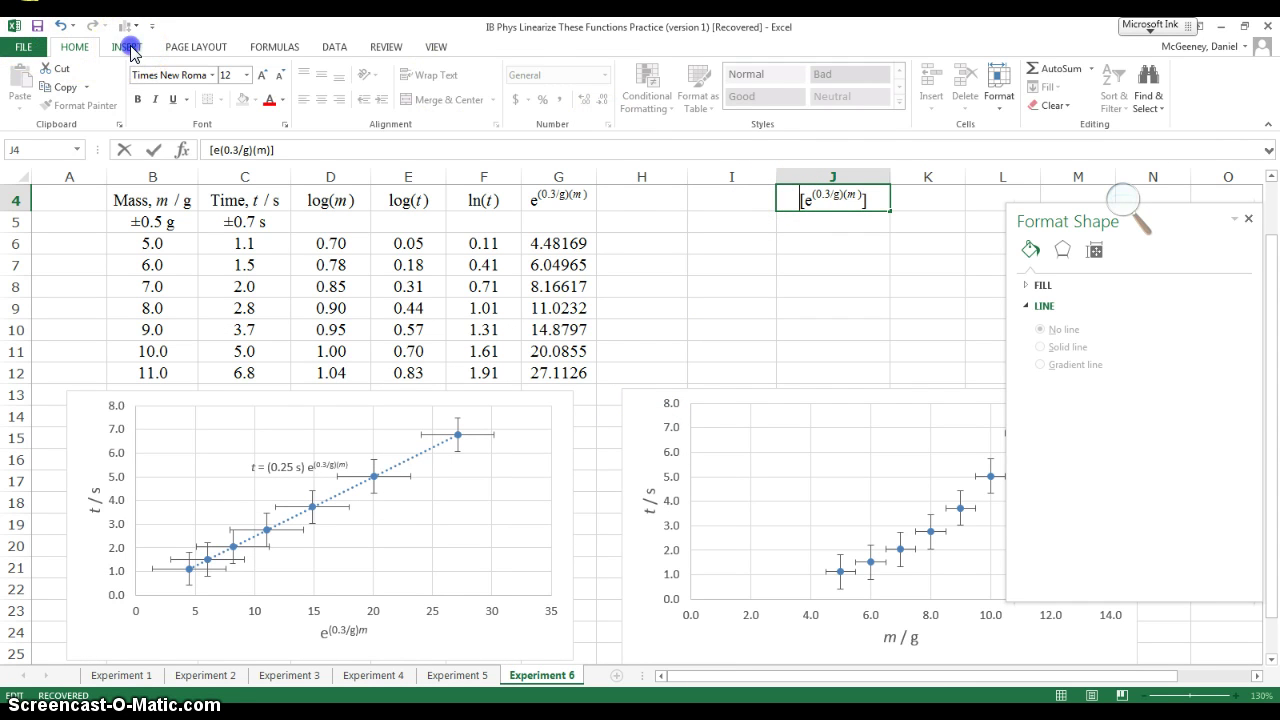
left_click(1168, 88)
double_click(91, 584)
left_click(458, 656)
key("Return")
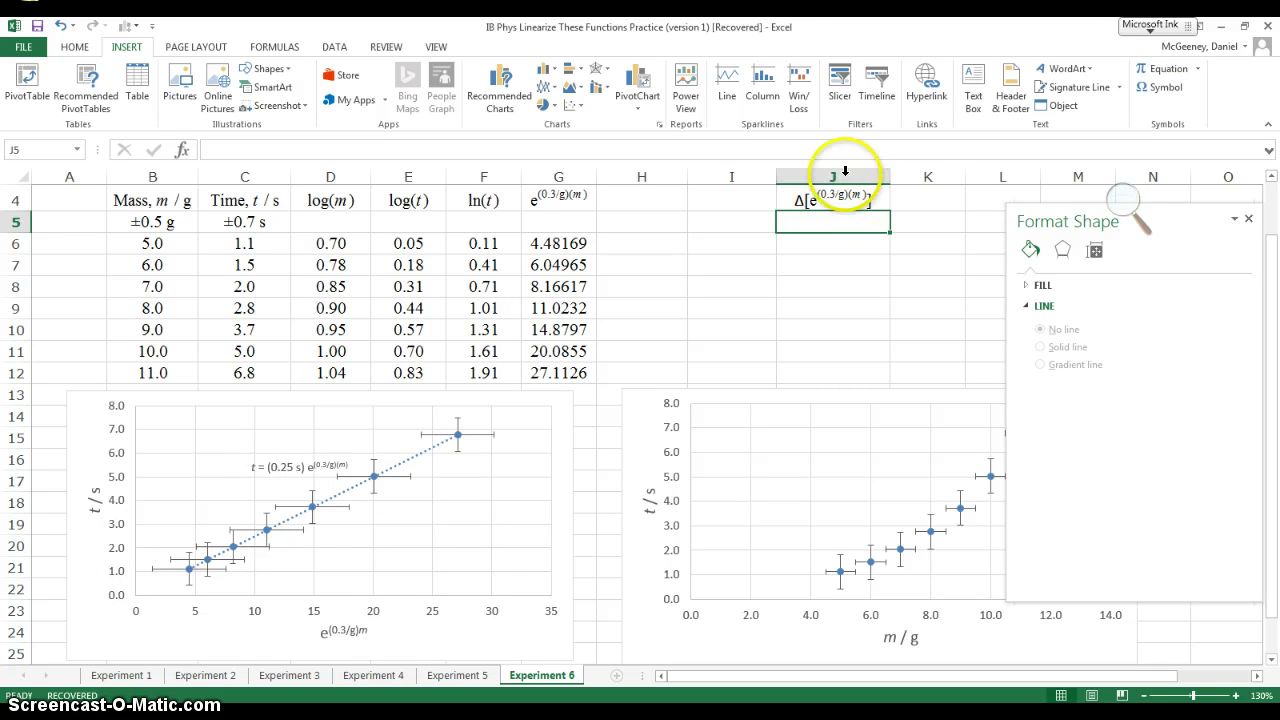
left_click_drag(573, 237, 571, 372)
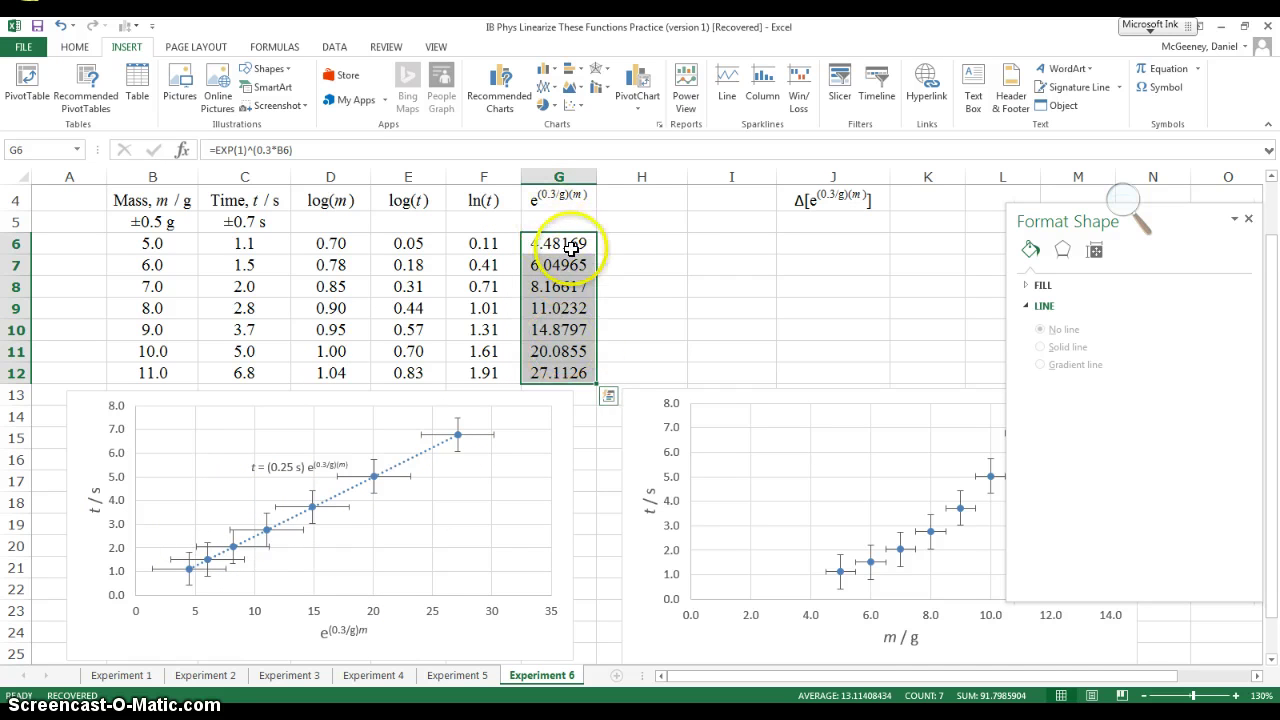
left_click(637, 243)
left_click_drag(571, 242, 572, 380)
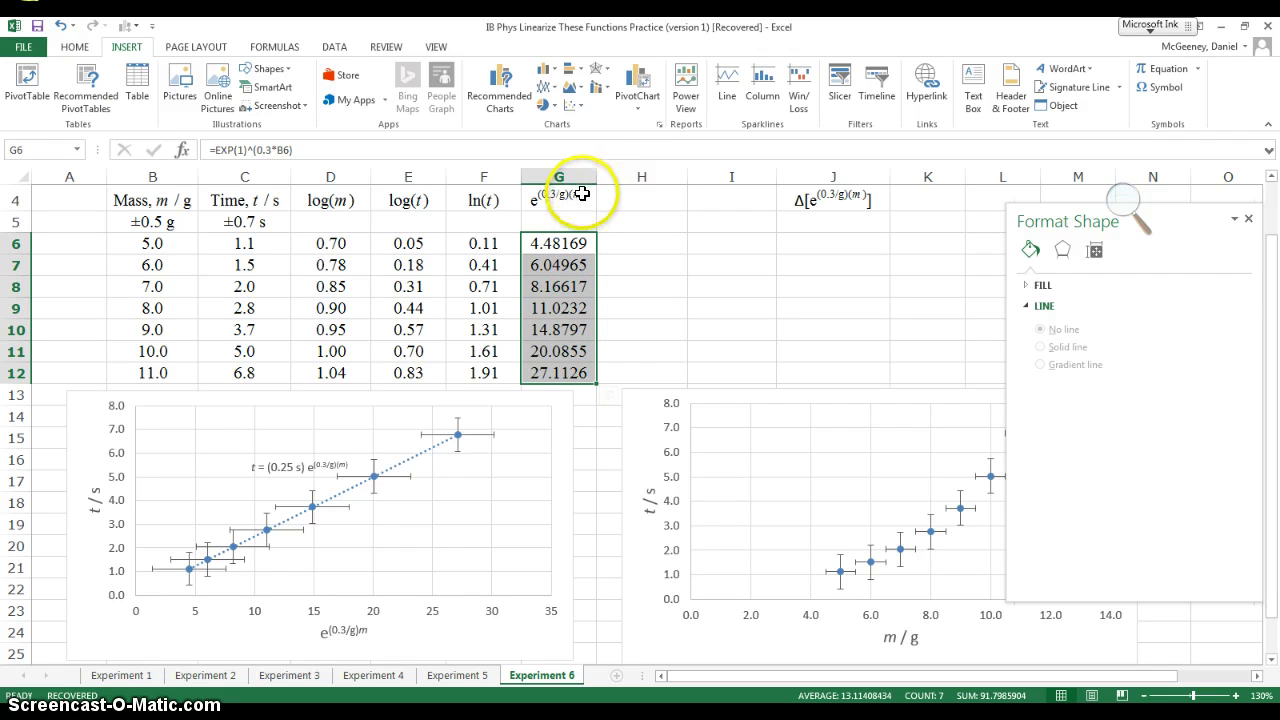
left_click(165, 222)
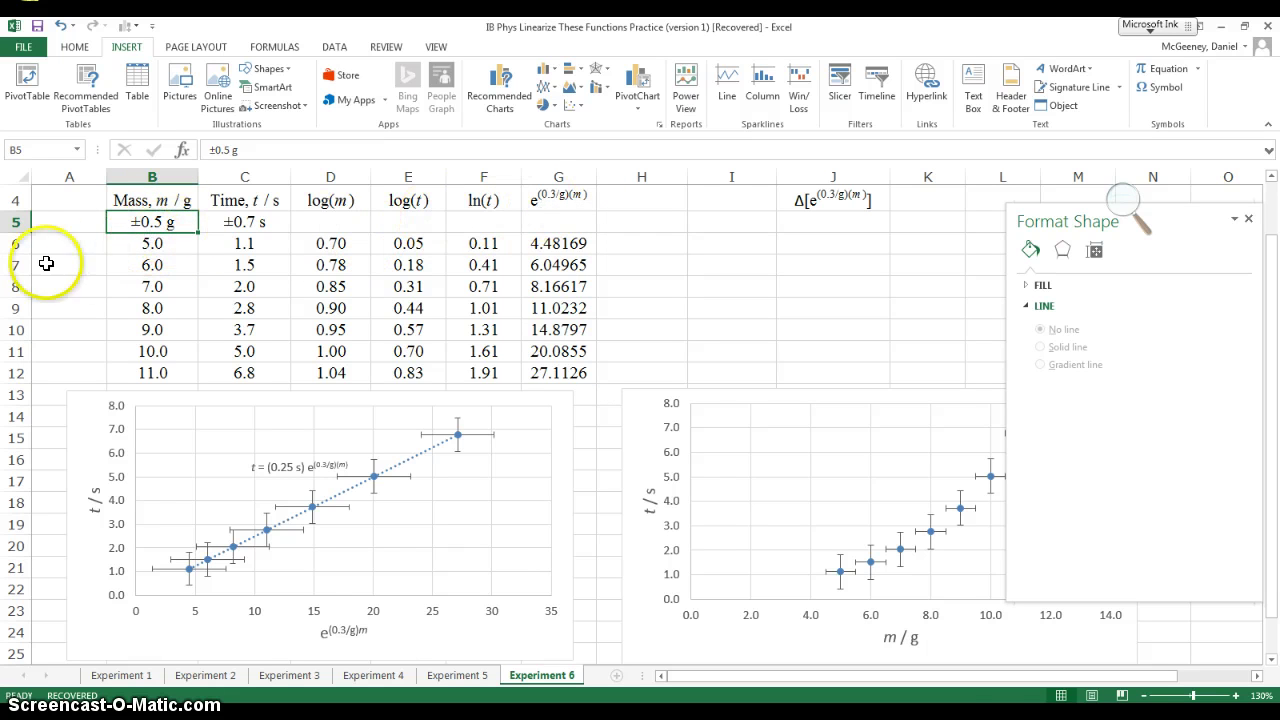
left_click_drag(150, 243, 152, 372)
left_click(152, 222)
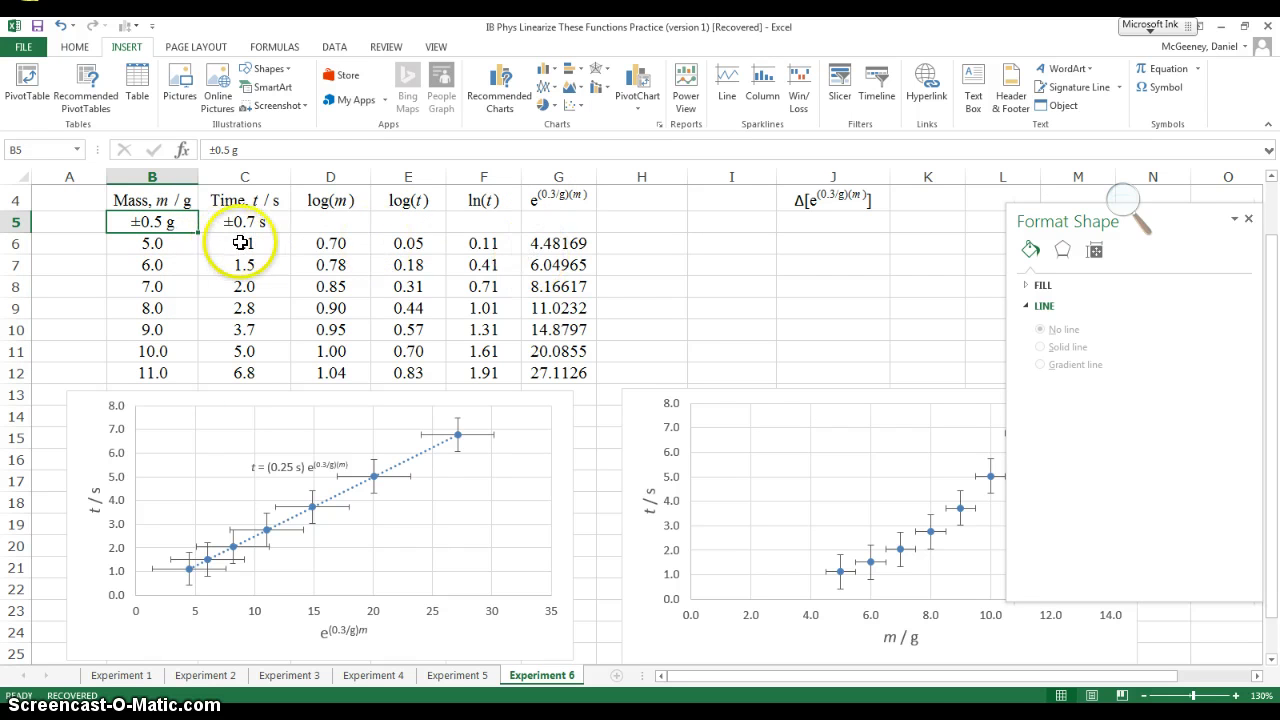
left_click_drag(548, 243, 567, 362)
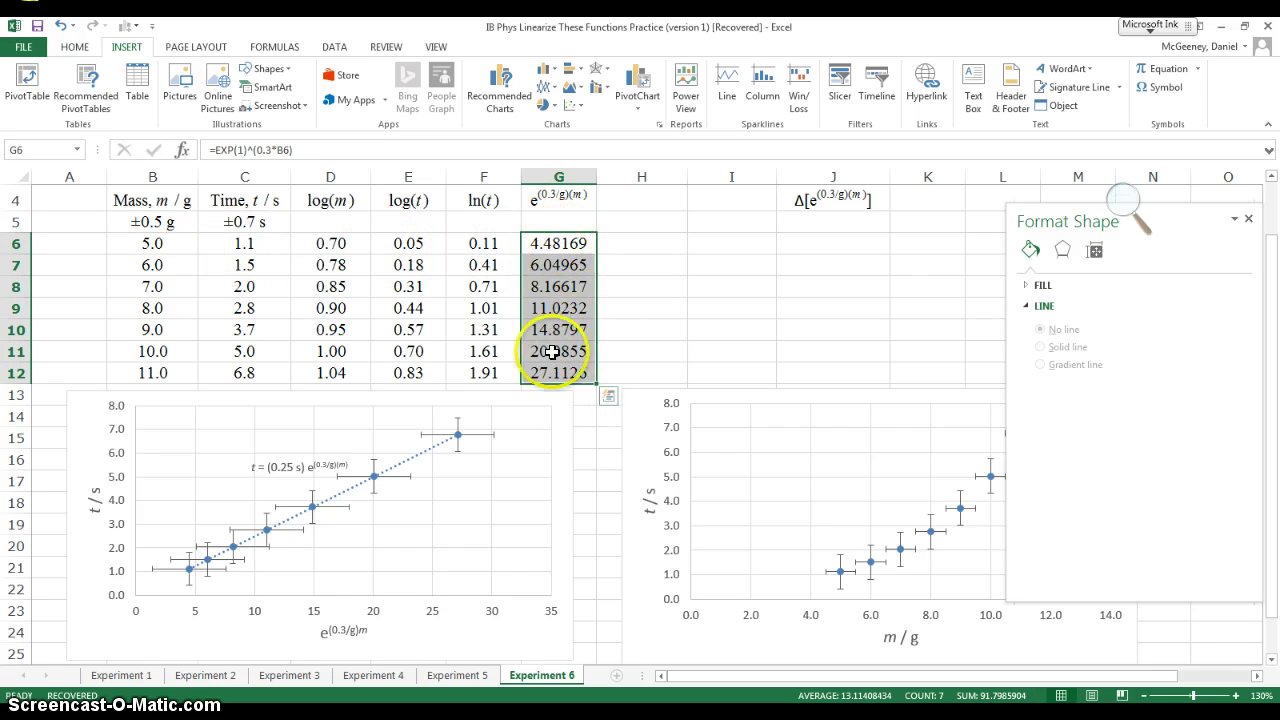
left_click(150, 243)
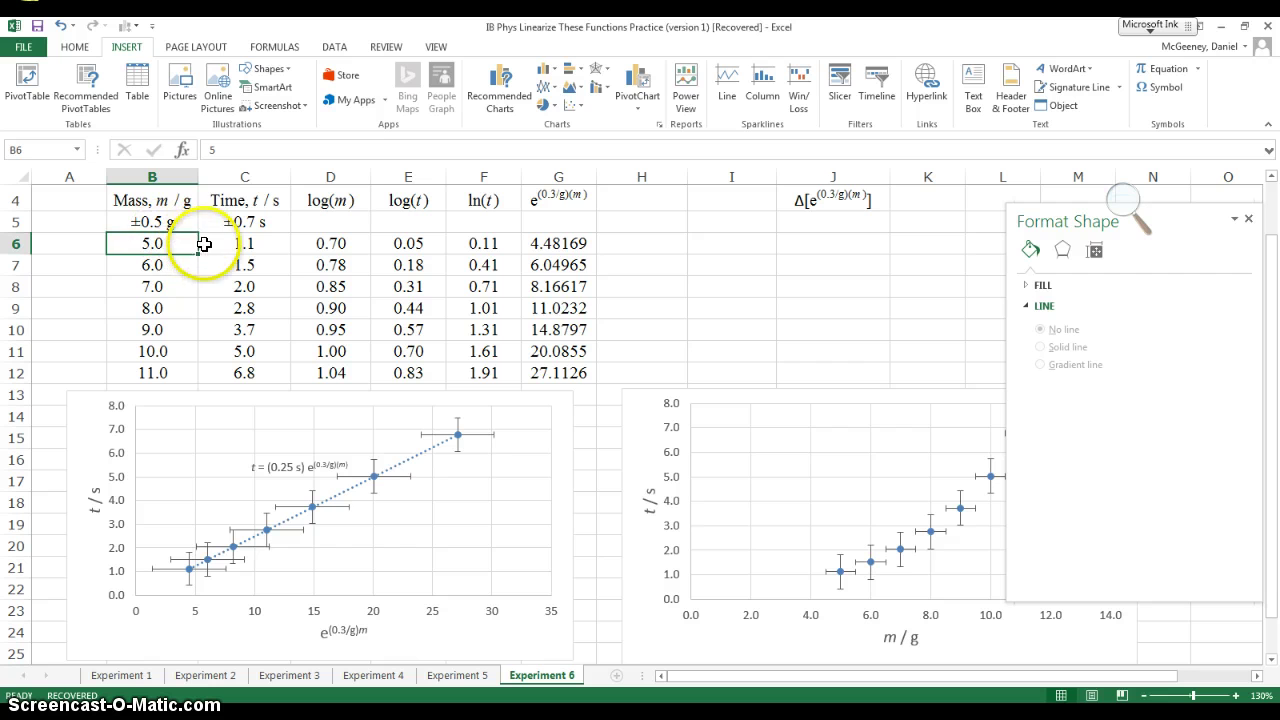
left_click(543, 250)
- Copy the G4 heading into H4 and insert Δ so it reads e^((0.3/g)(m+Δm))
left_click(571, 199)
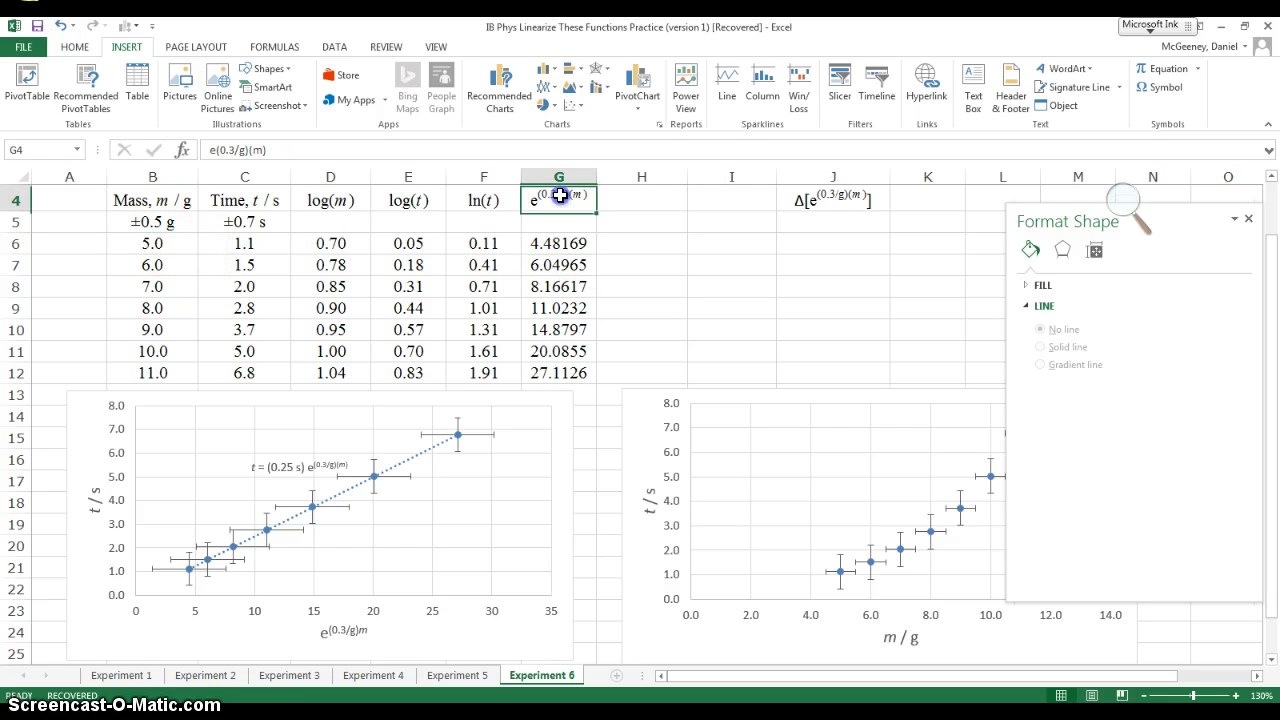
key("Right")
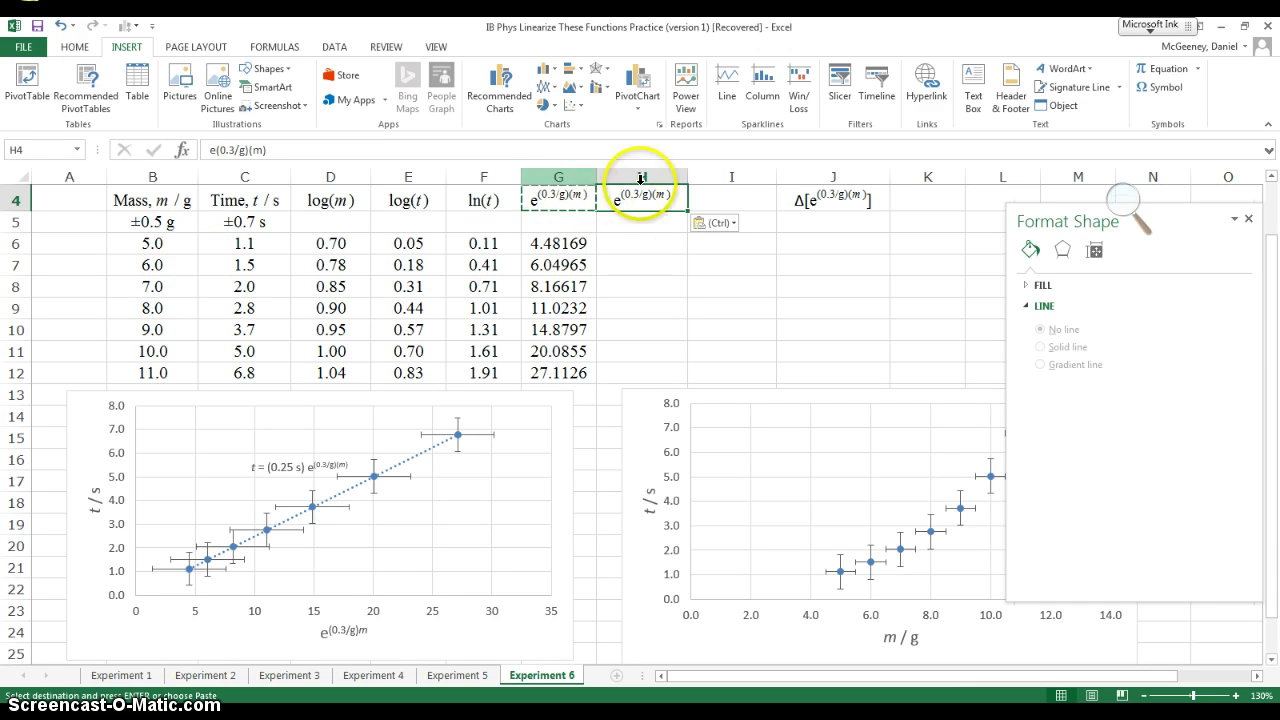
left_click_drag(545, 245, 549, 375)
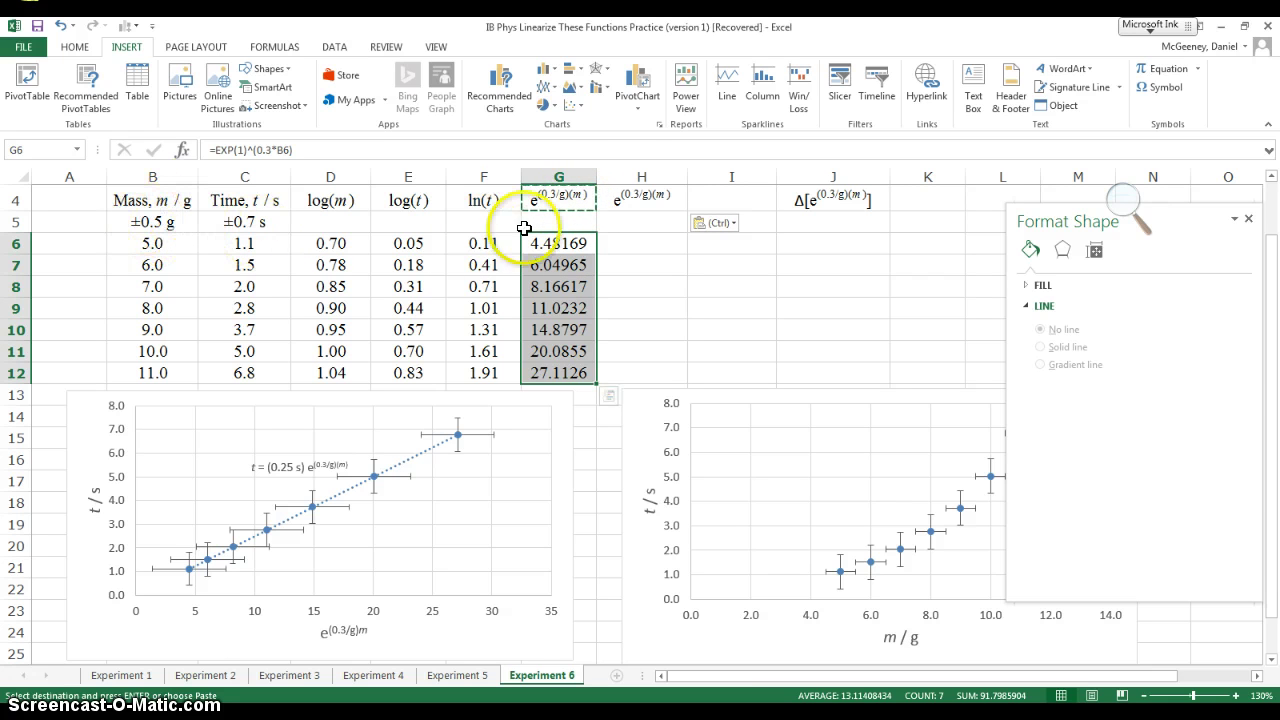
left_click(621, 190)
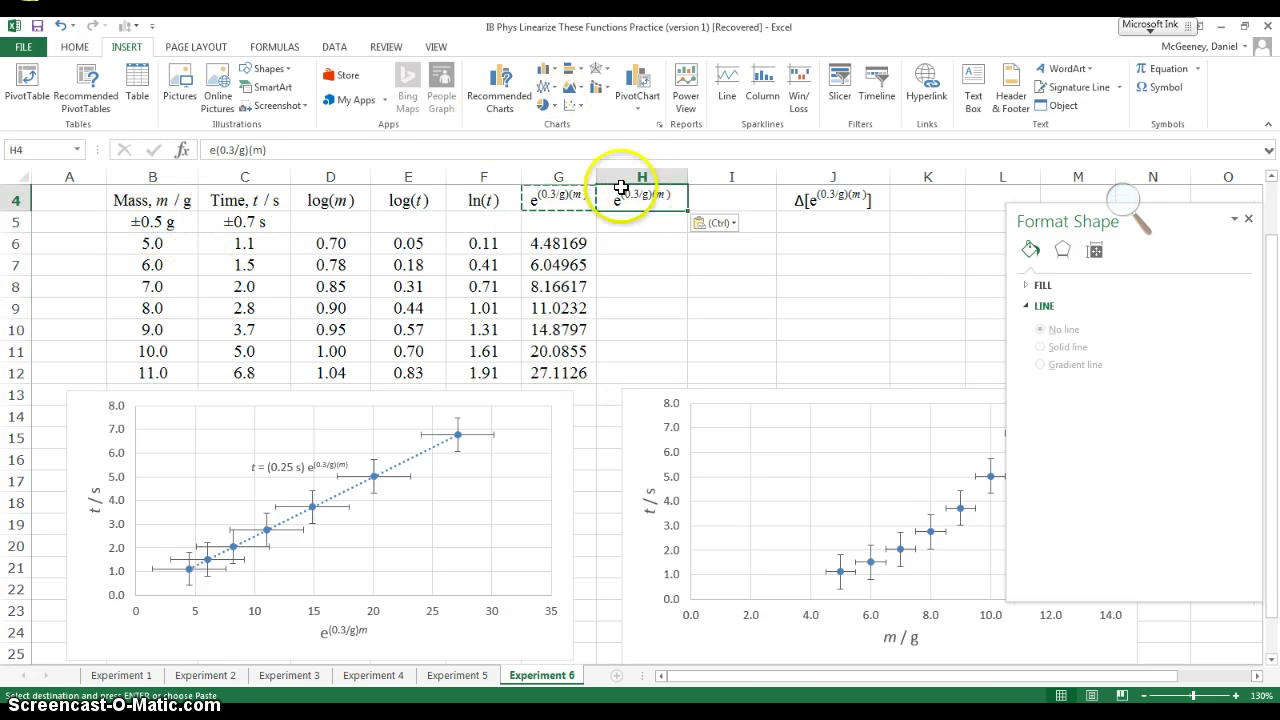
left_click(268, 150)
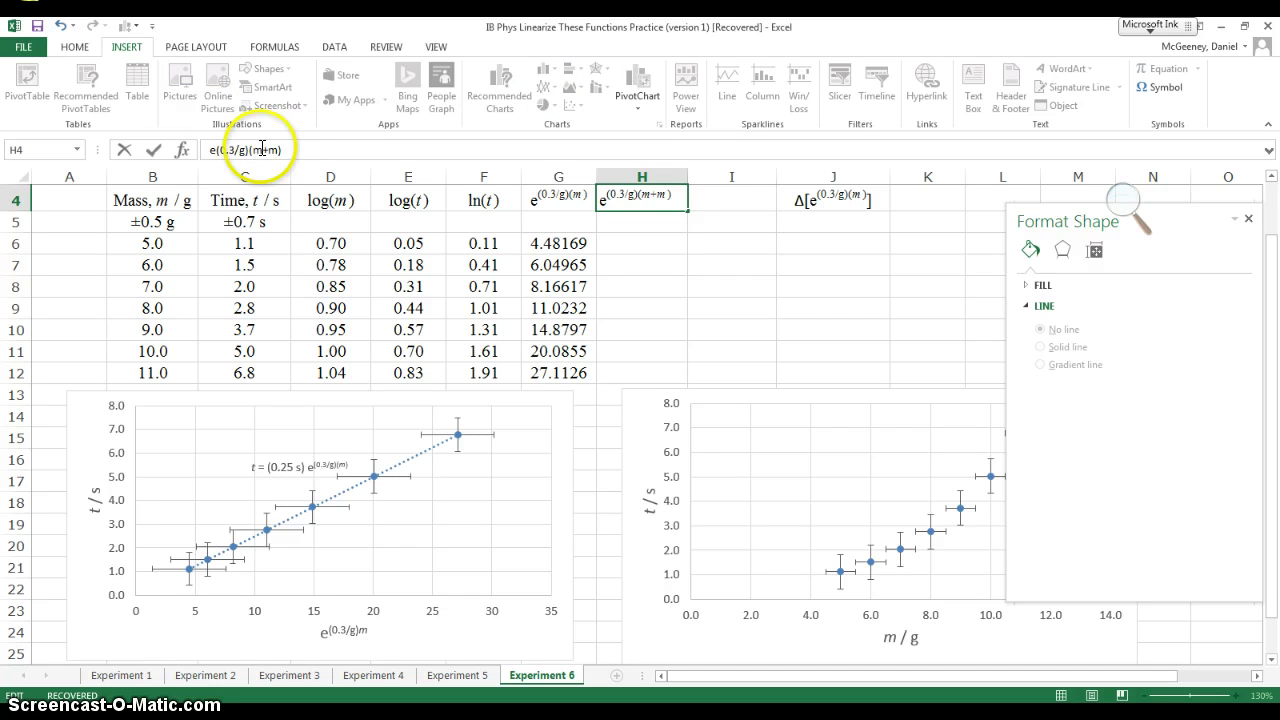
left_click(1170, 88)
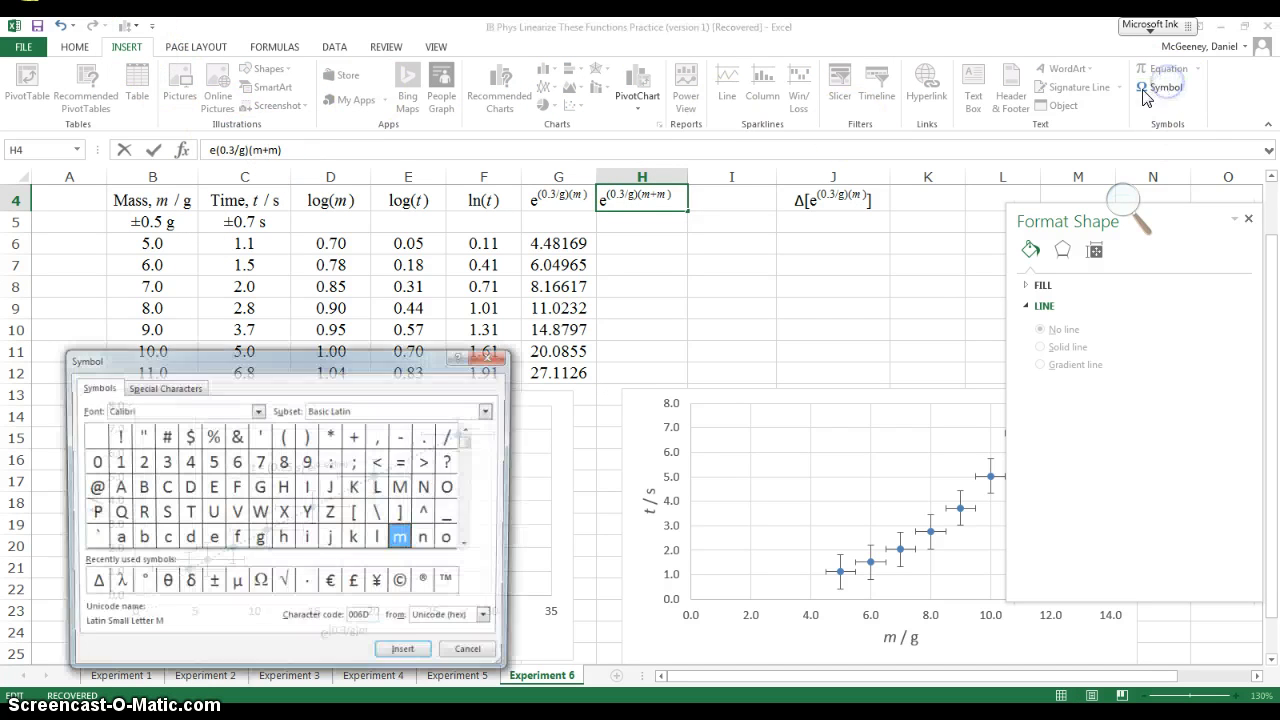
double_click(91, 584)
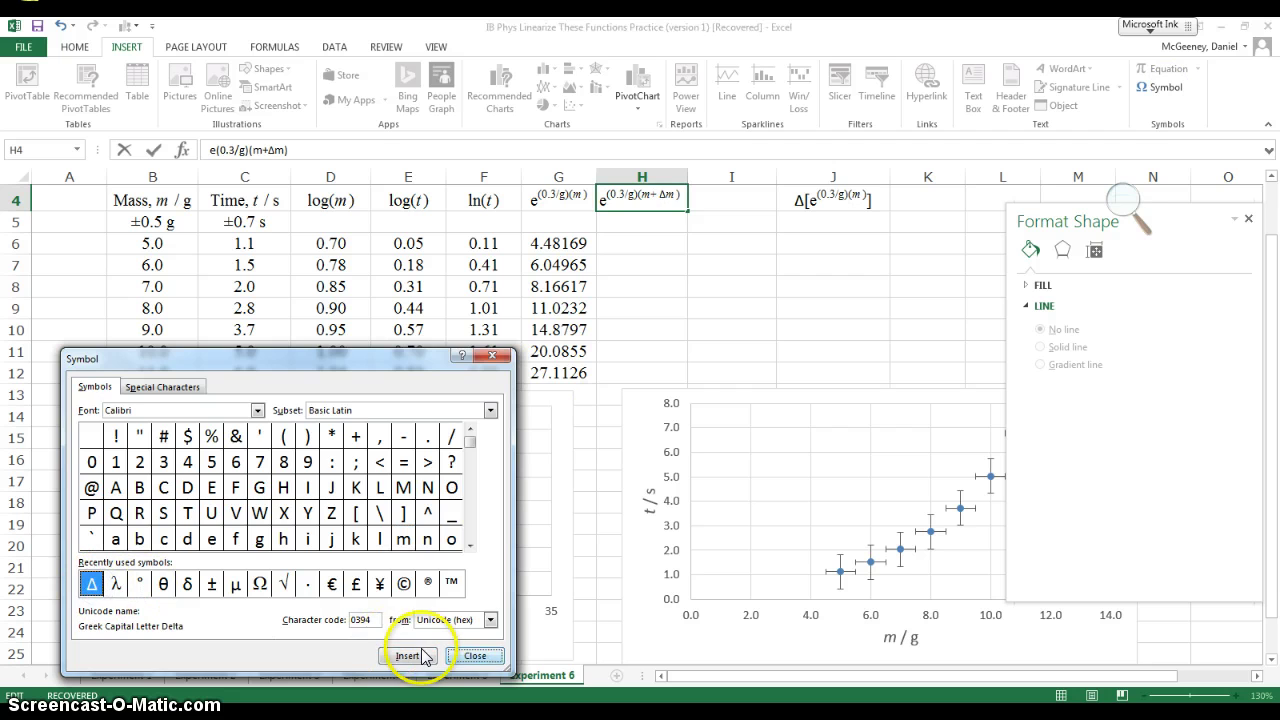
left_click(455, 655)
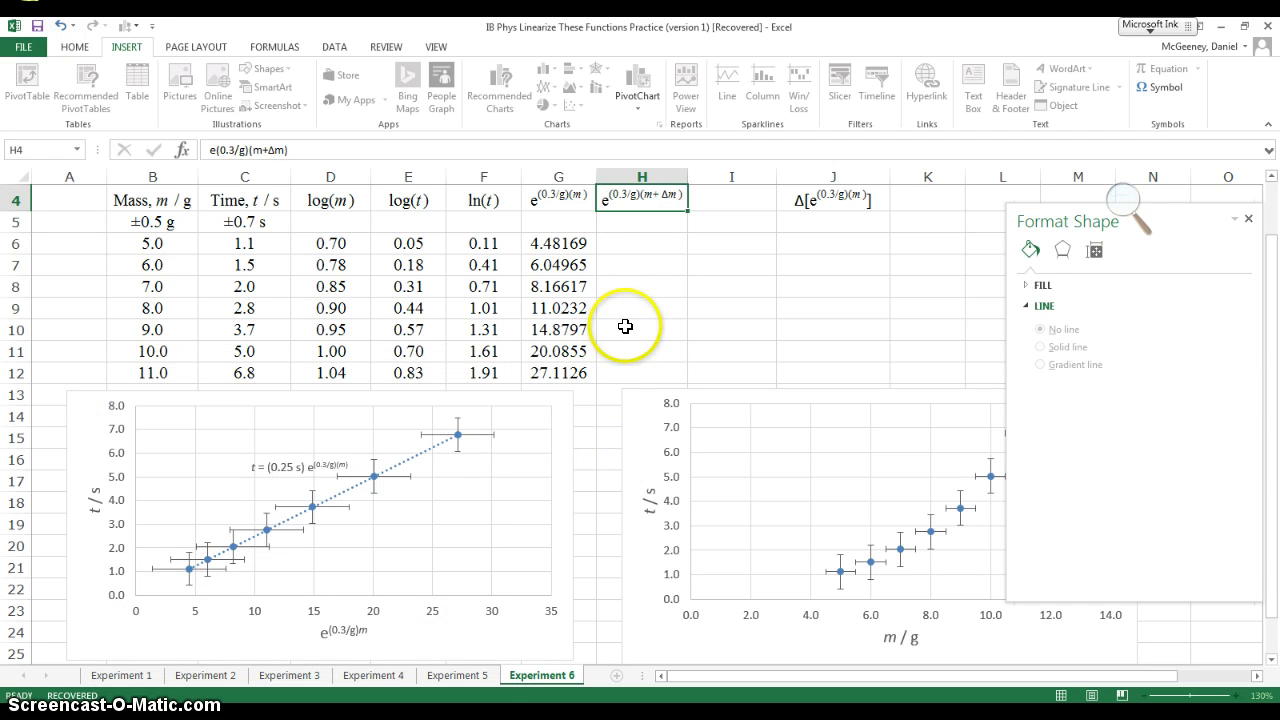
key("Return")
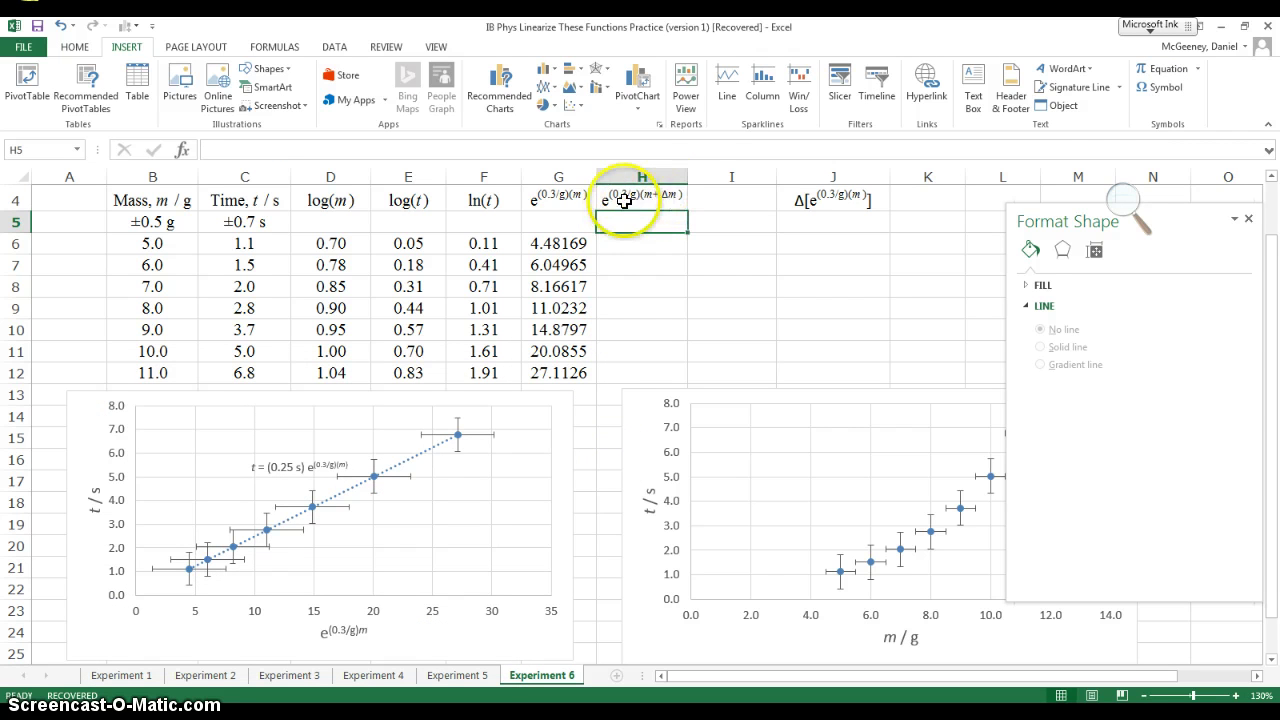
- Enter =EXP(1)^(0.3*(B6+0.5)) in H6 and fill it down to H12
left_click(632, 200)
left_click(629, 243)
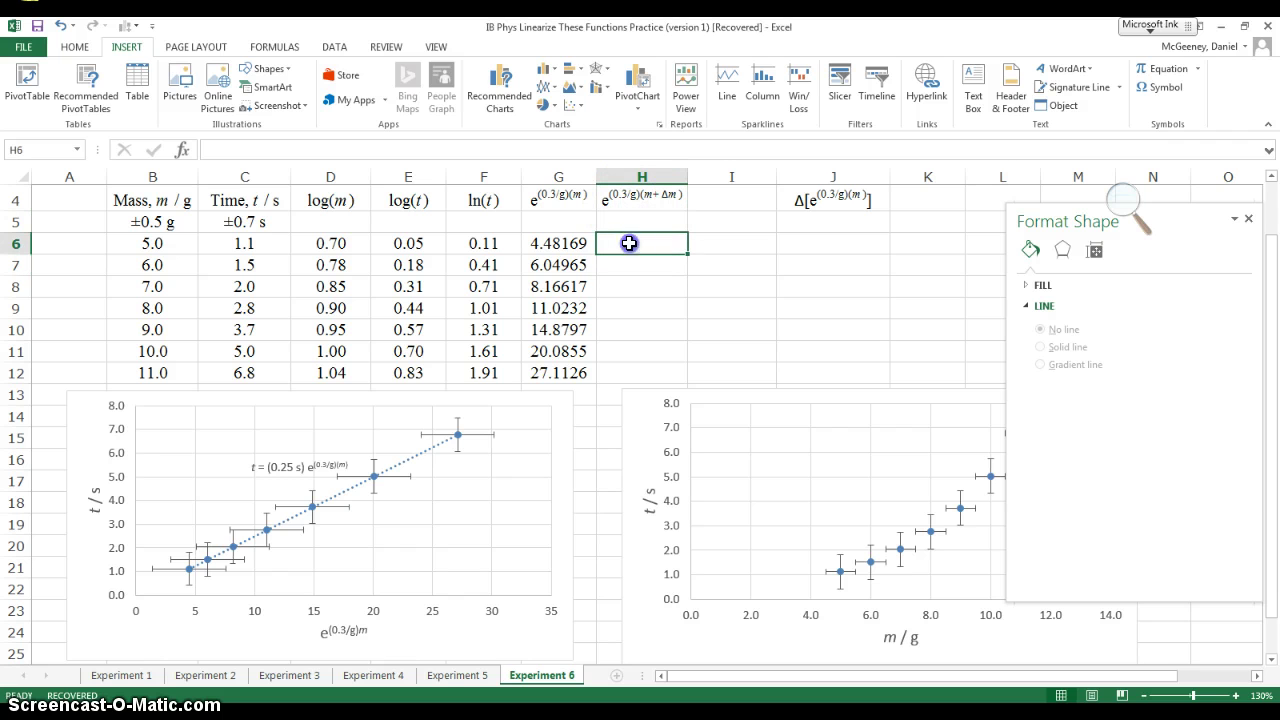
type("=exp(1)^(.3*(")
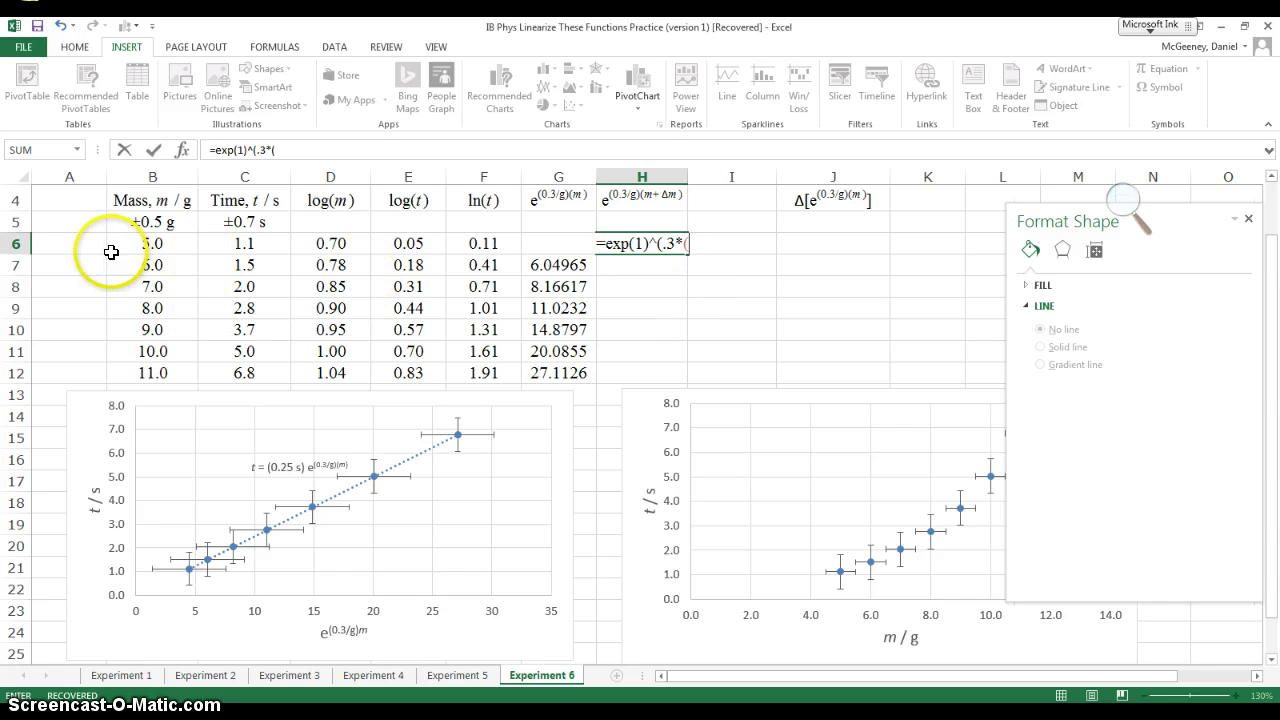
left_click(144, 247)
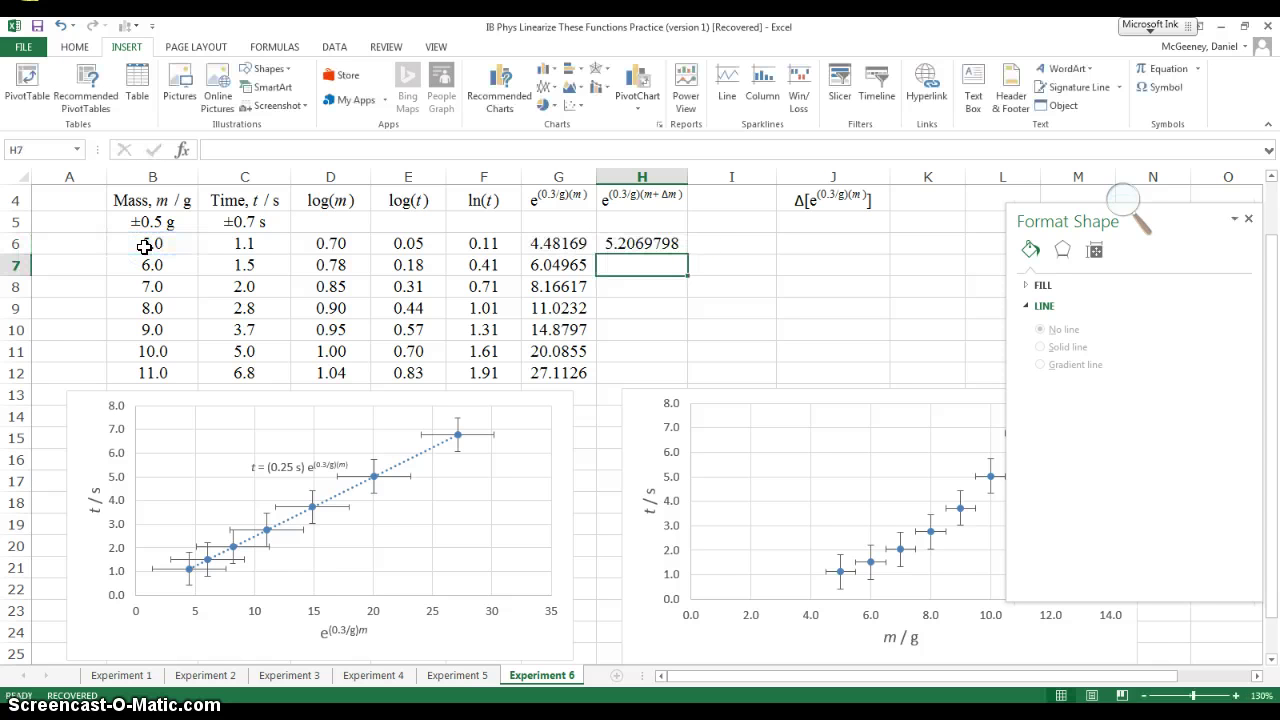
left_click(676, 245)
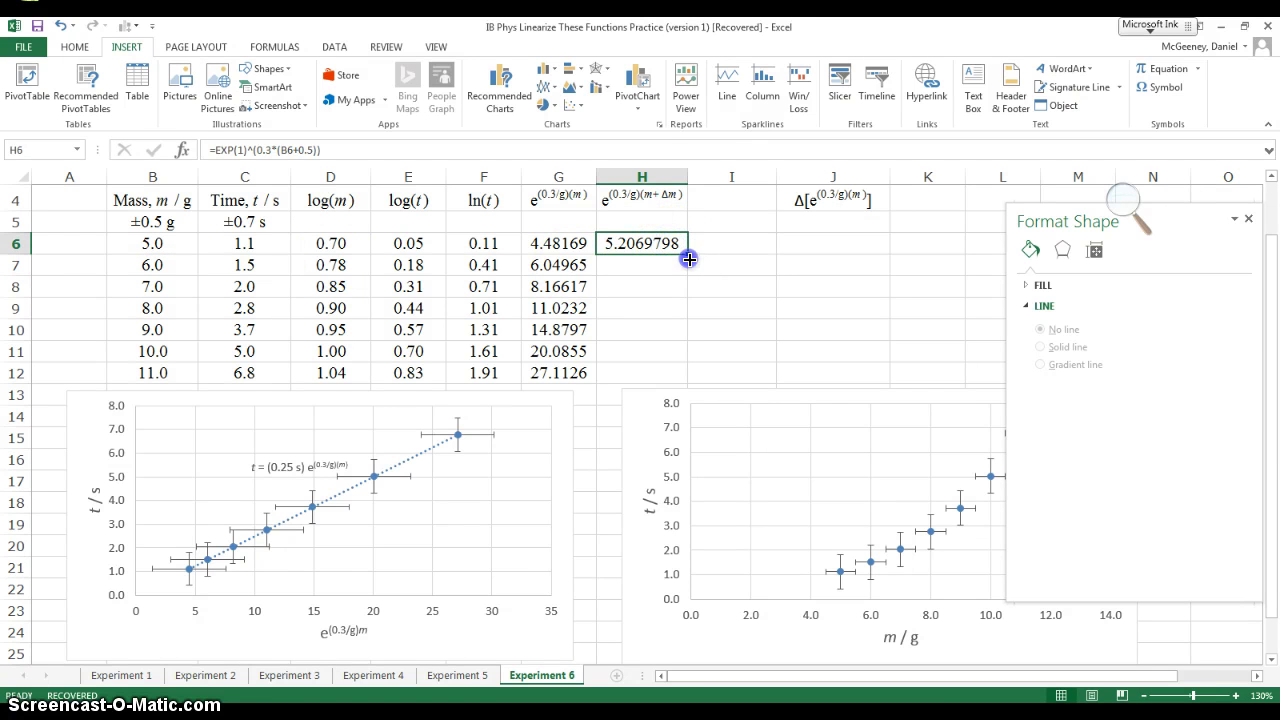
left_click_drag(688, 254, 689, 385)
left_click(712, 234)
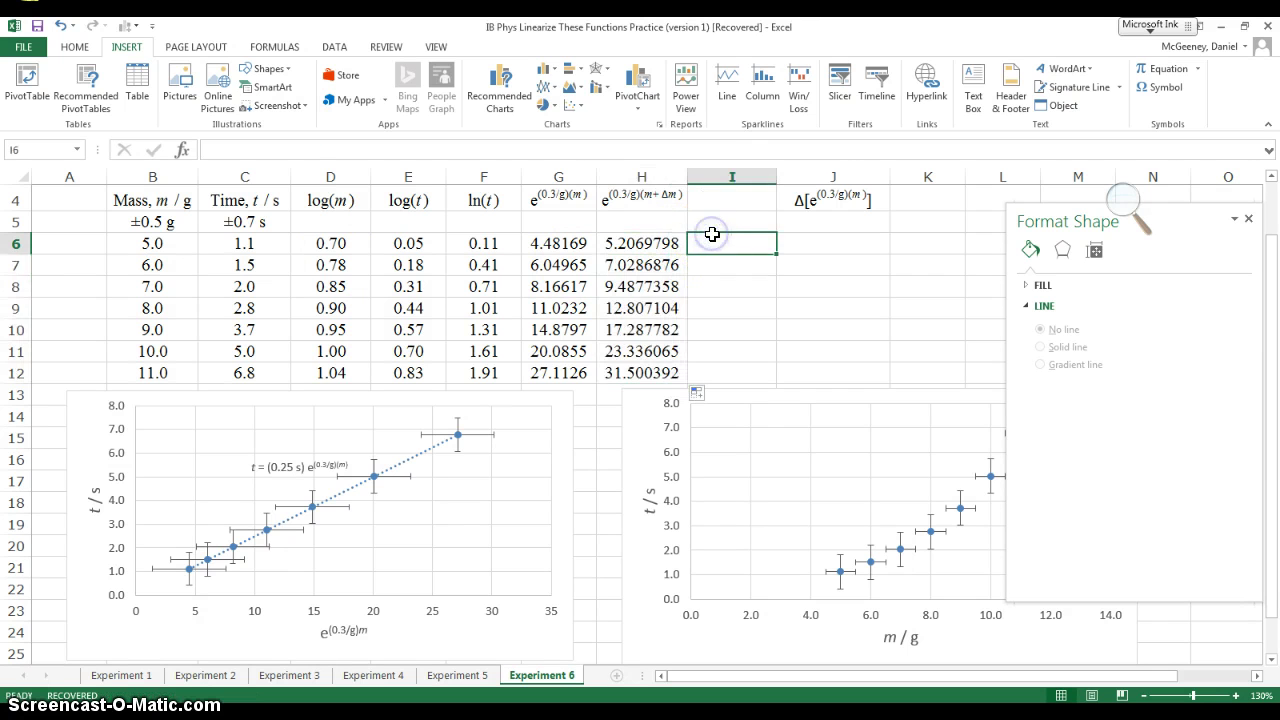
- Check the new H6:H12 values and compare the H6 formula with G6's
left_click(666, 204)
left_click_drag(651, 247, 654, 368)
left_click(644, 243)
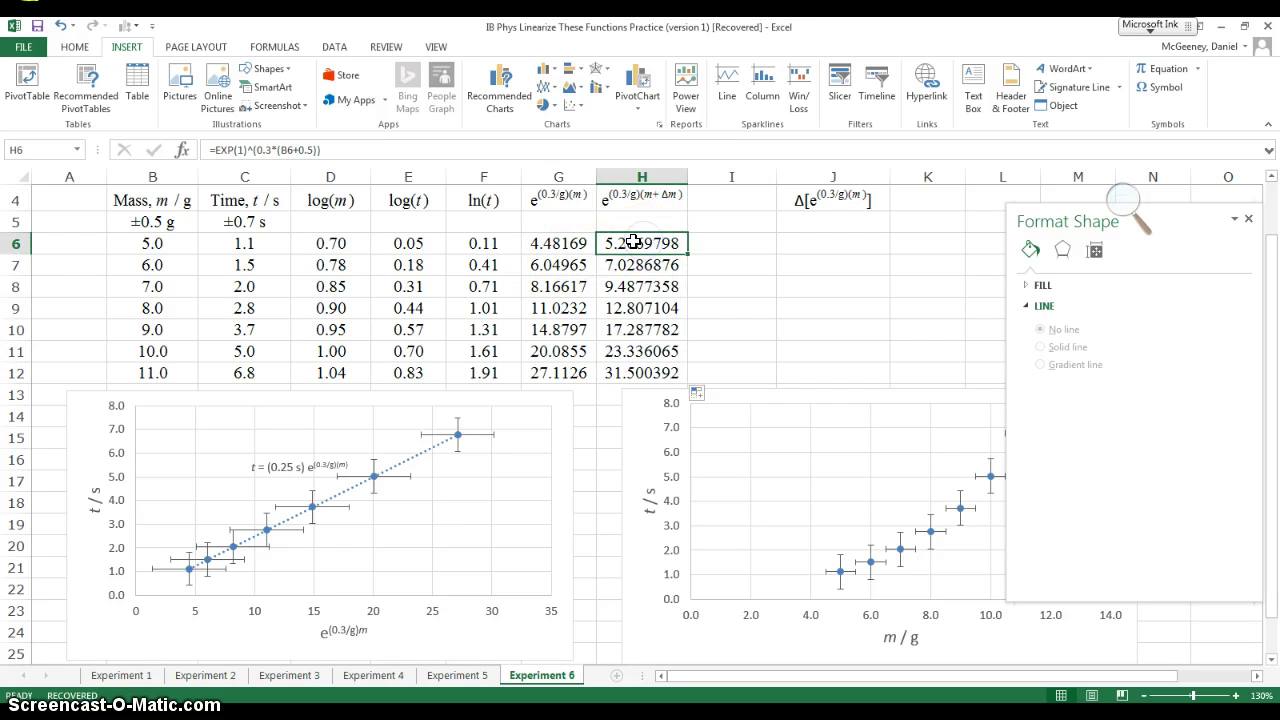
left_click(548, 243)
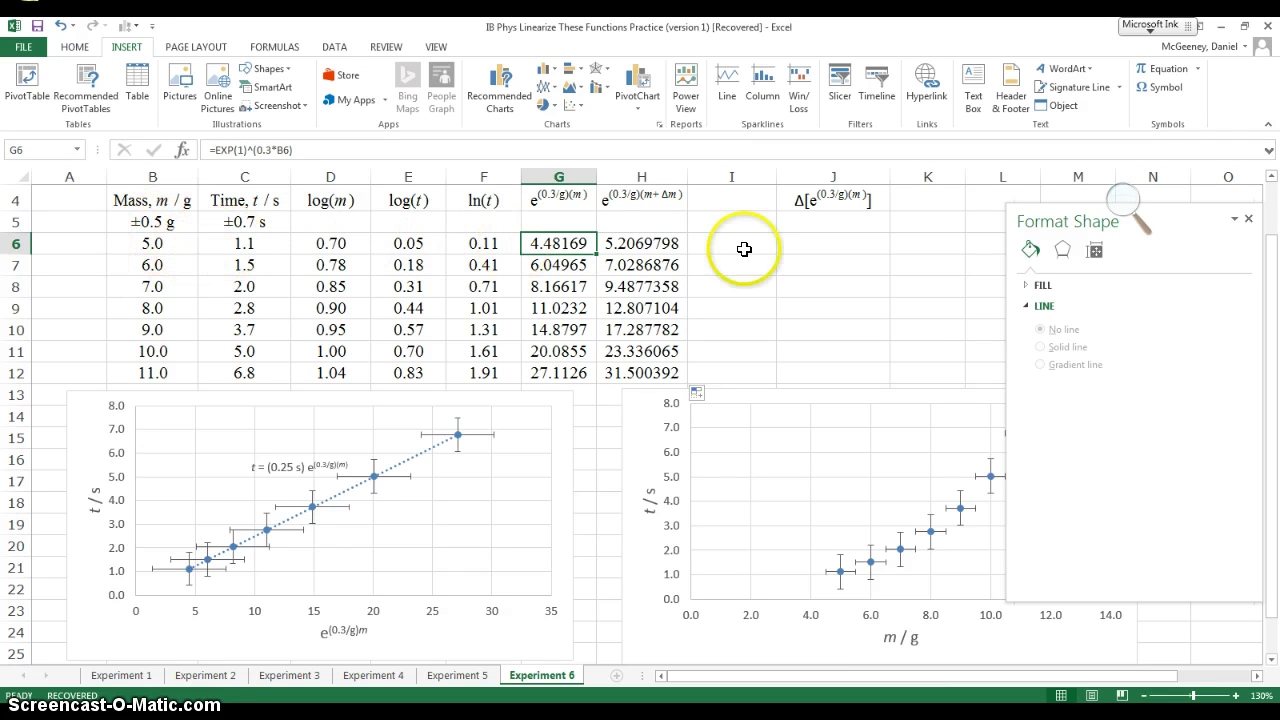
left_click(655, 205)
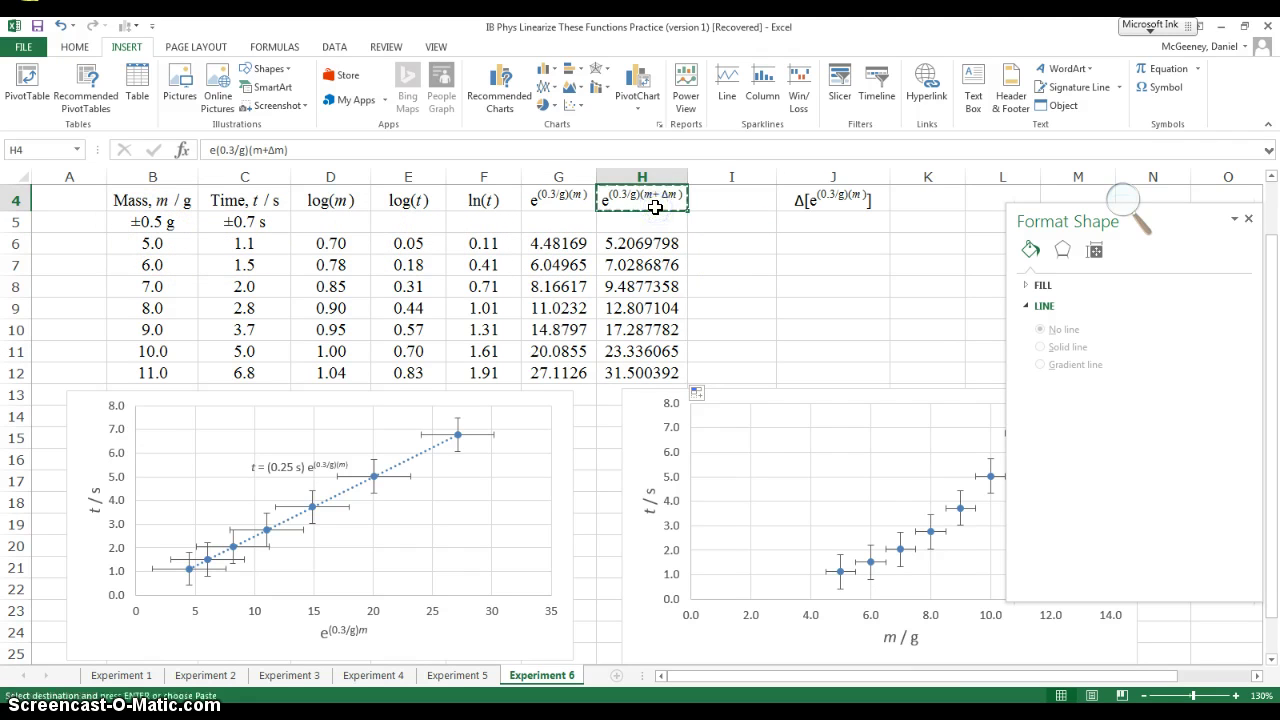
- Paste the heading into I4 and edit it to read e^((0.3/g)(m−Δm))
key("Right")
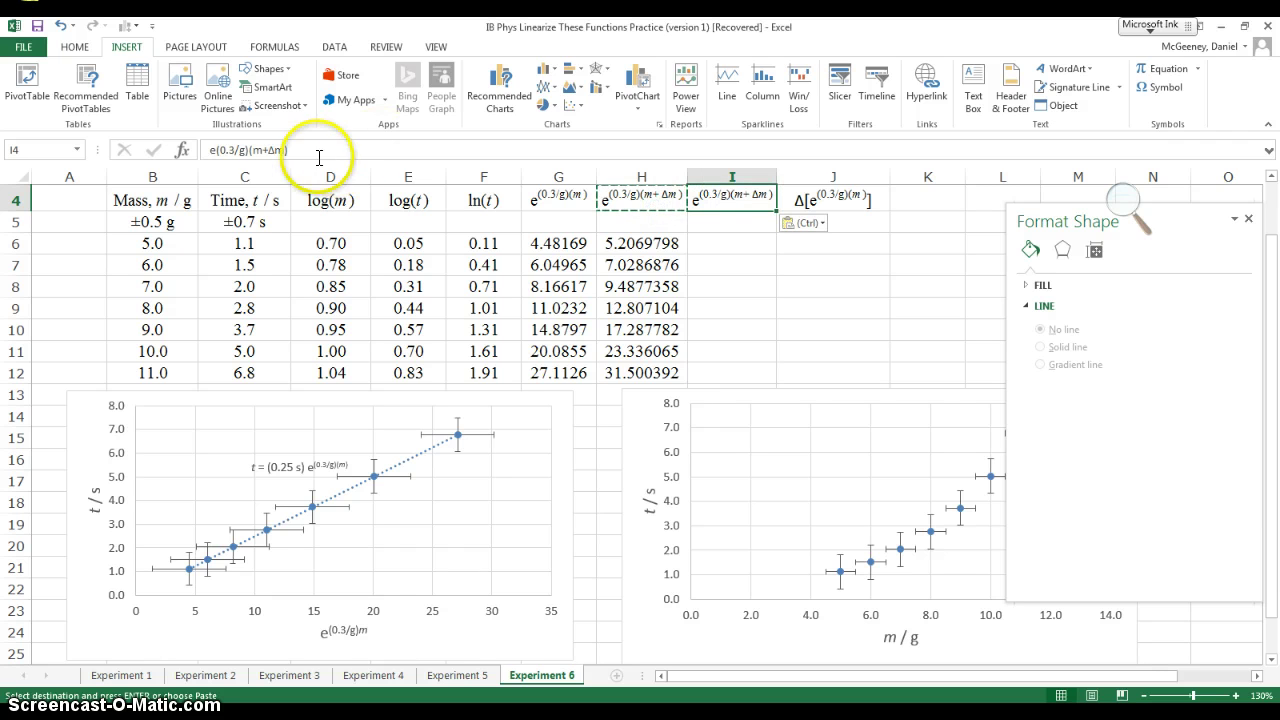
left_click(267, 149)
key("Return")
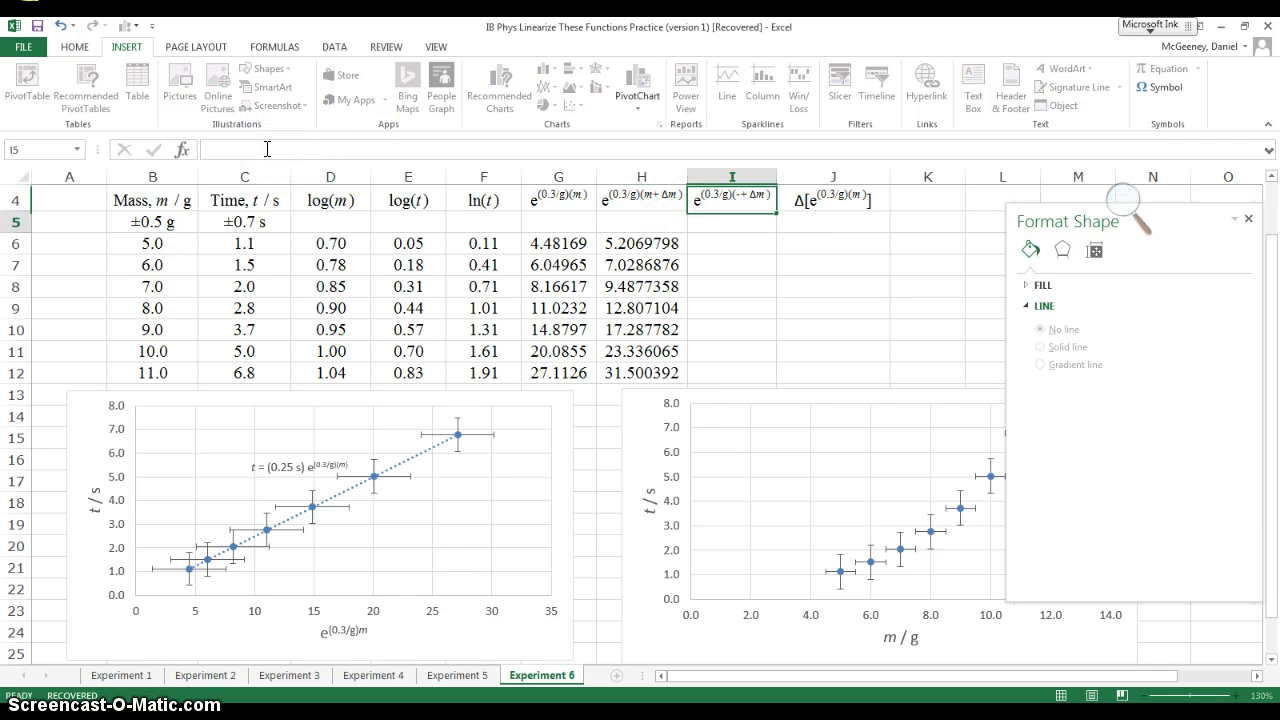
key("Up")
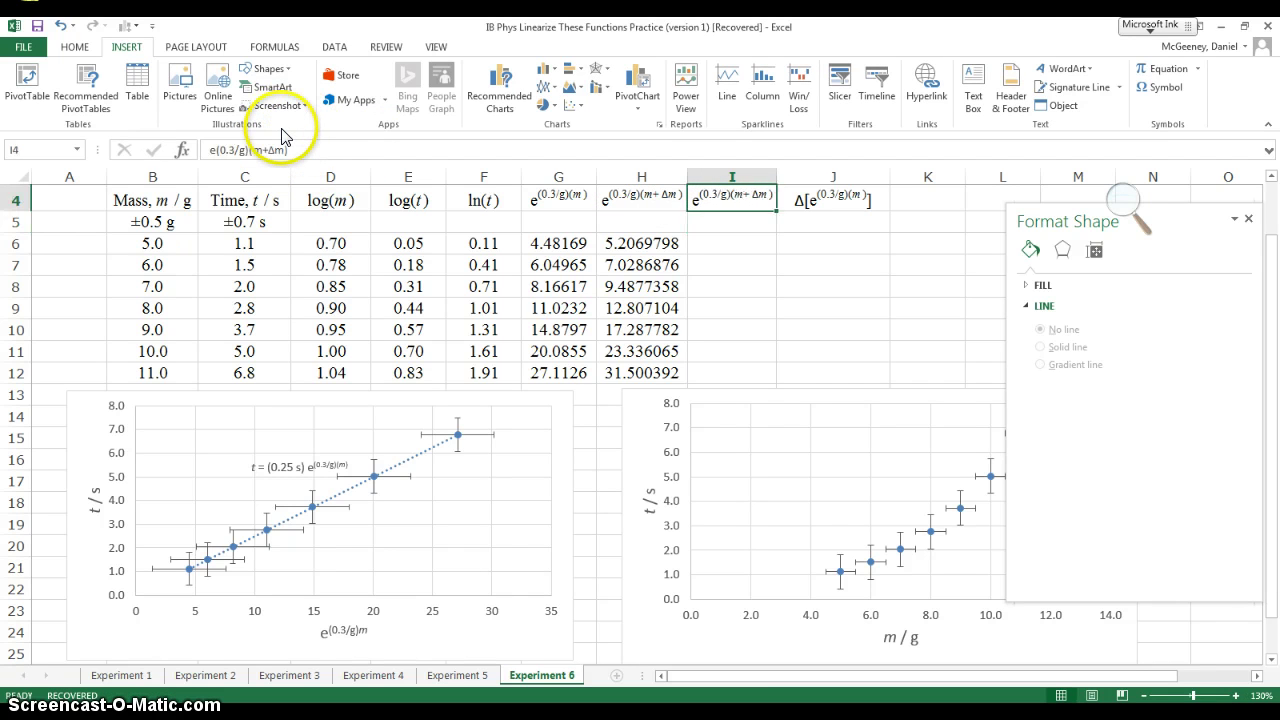
left_click(262, 149)
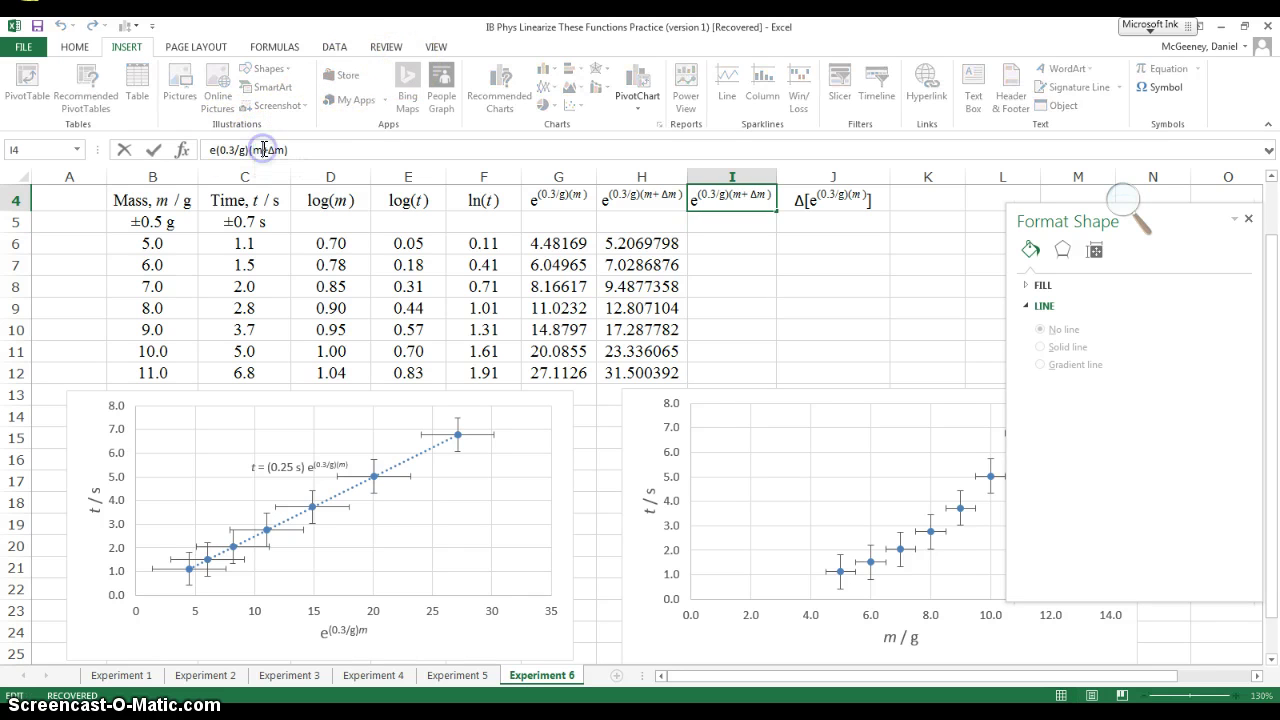
key("Return")
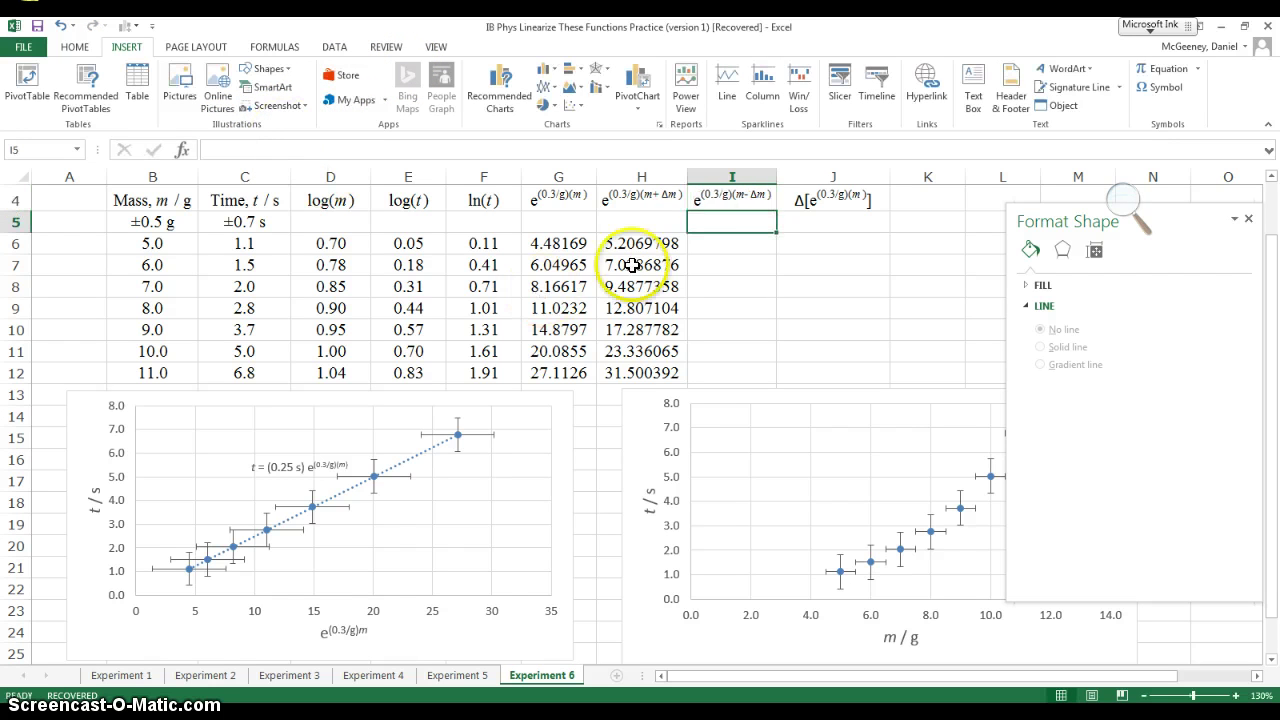
- Enter =EXP(1)^(0.3*(B6-0.5)) in I6 and fill it down to I12
left_click(714, 241)
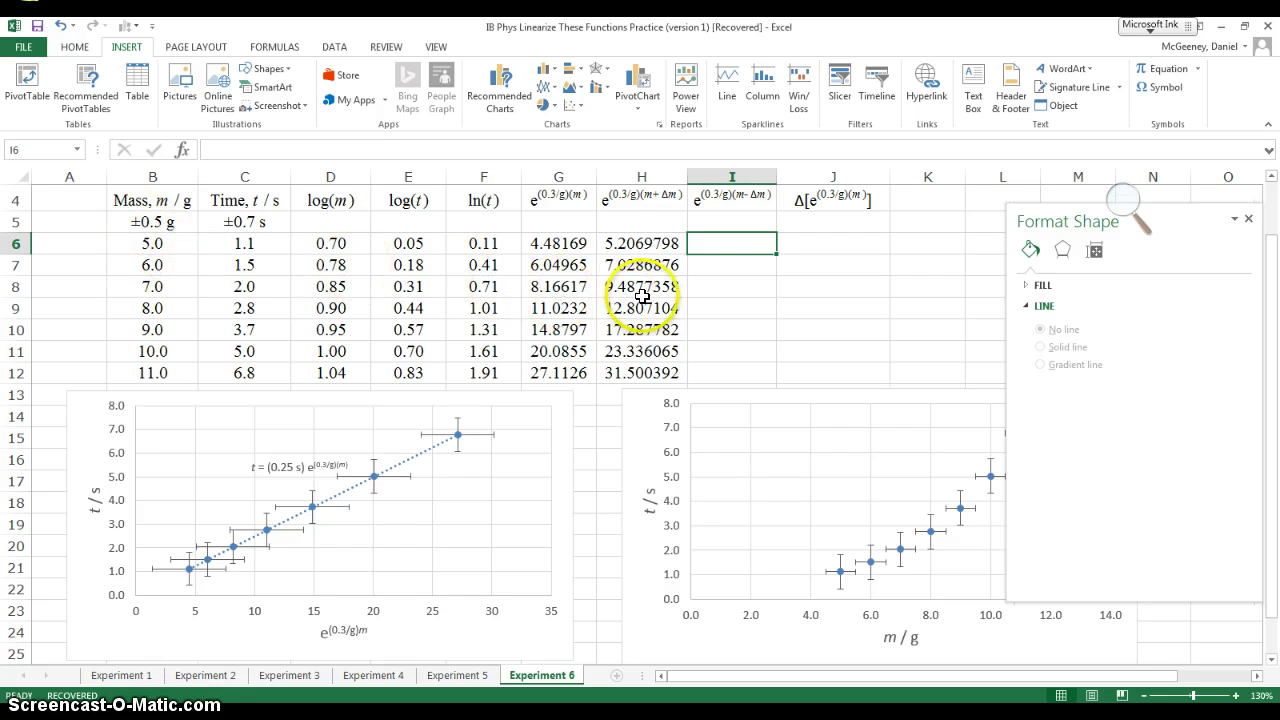
type("=exp(1)^(.3*(")
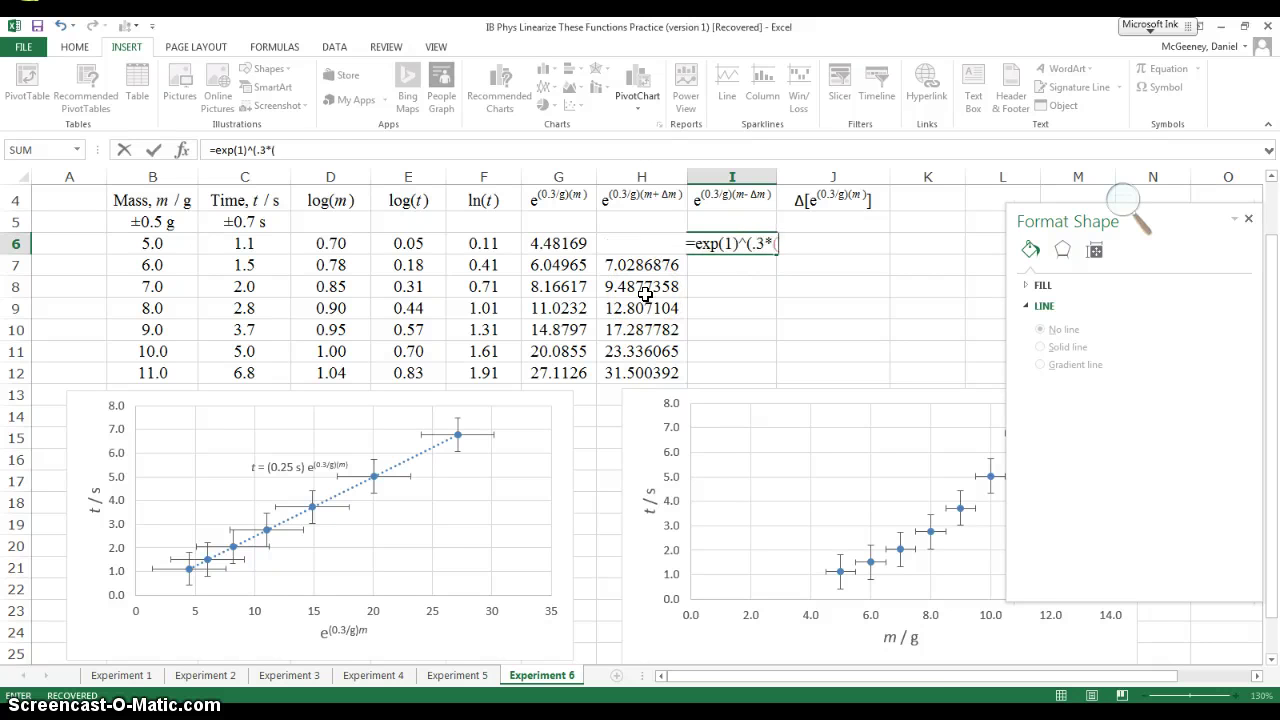
left_click(180, 250)
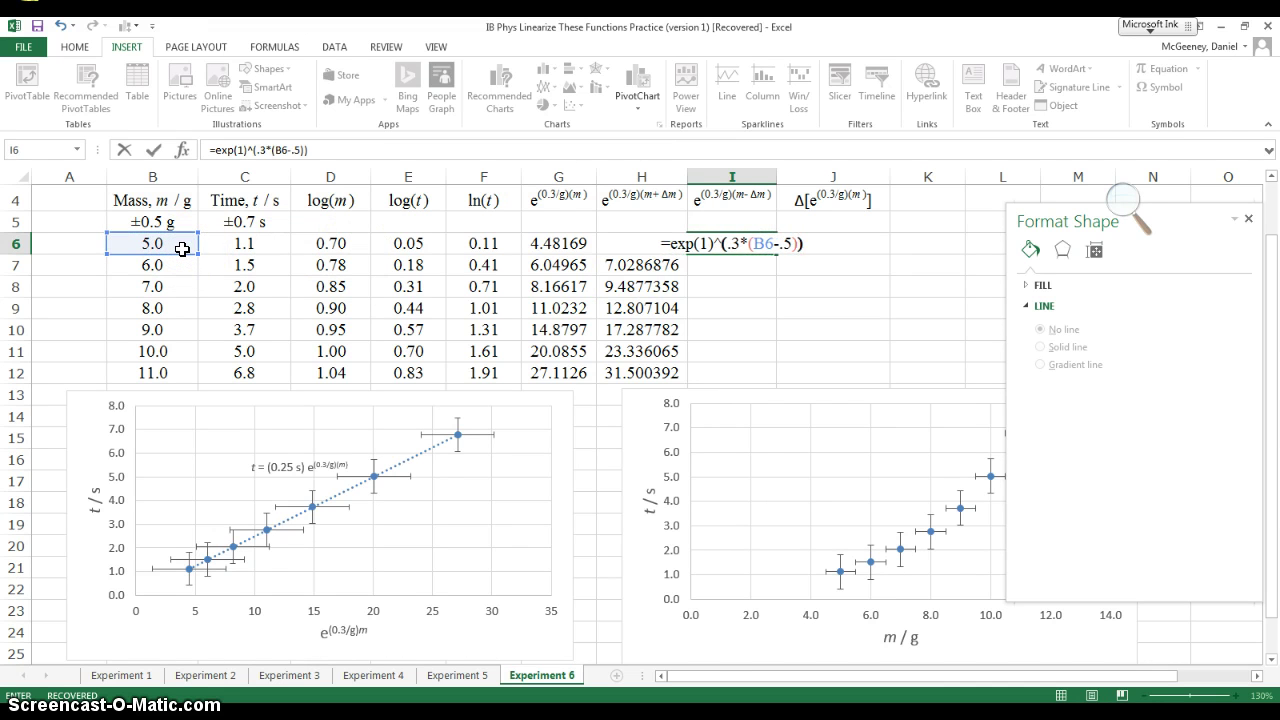
key("Return")
left_click(732, 243)
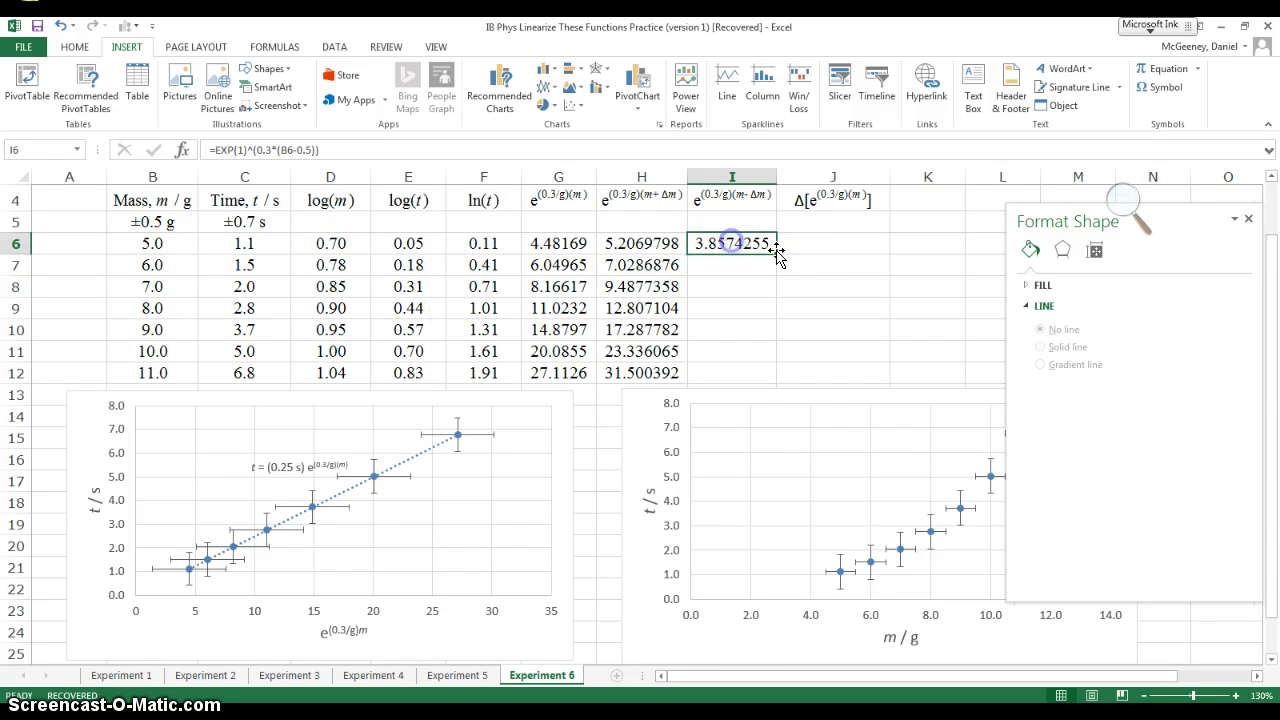
left_click_drag(777, 255, 782, 368)
left_click(822, 308)
left_click(822, 243)
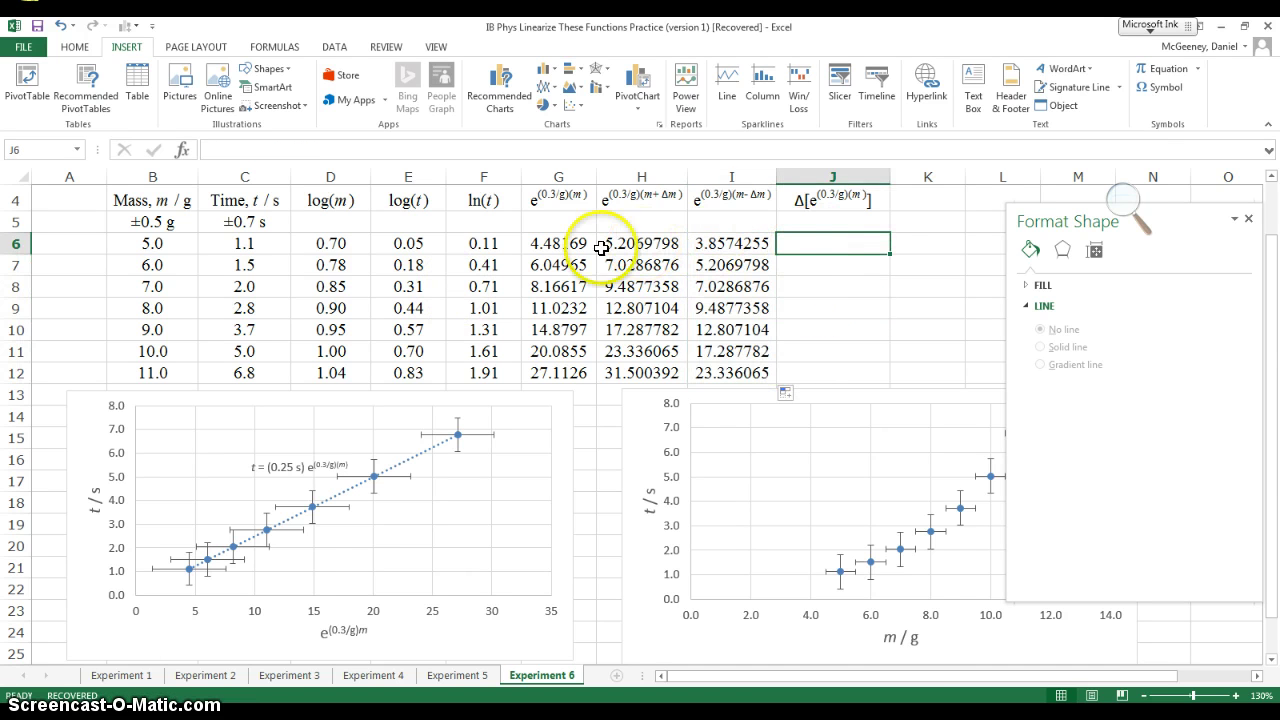
- Round the computed values in G6:I12 to one decimal place
left_click(540, 242)
left_click_drag(537, 242, 721, 372)
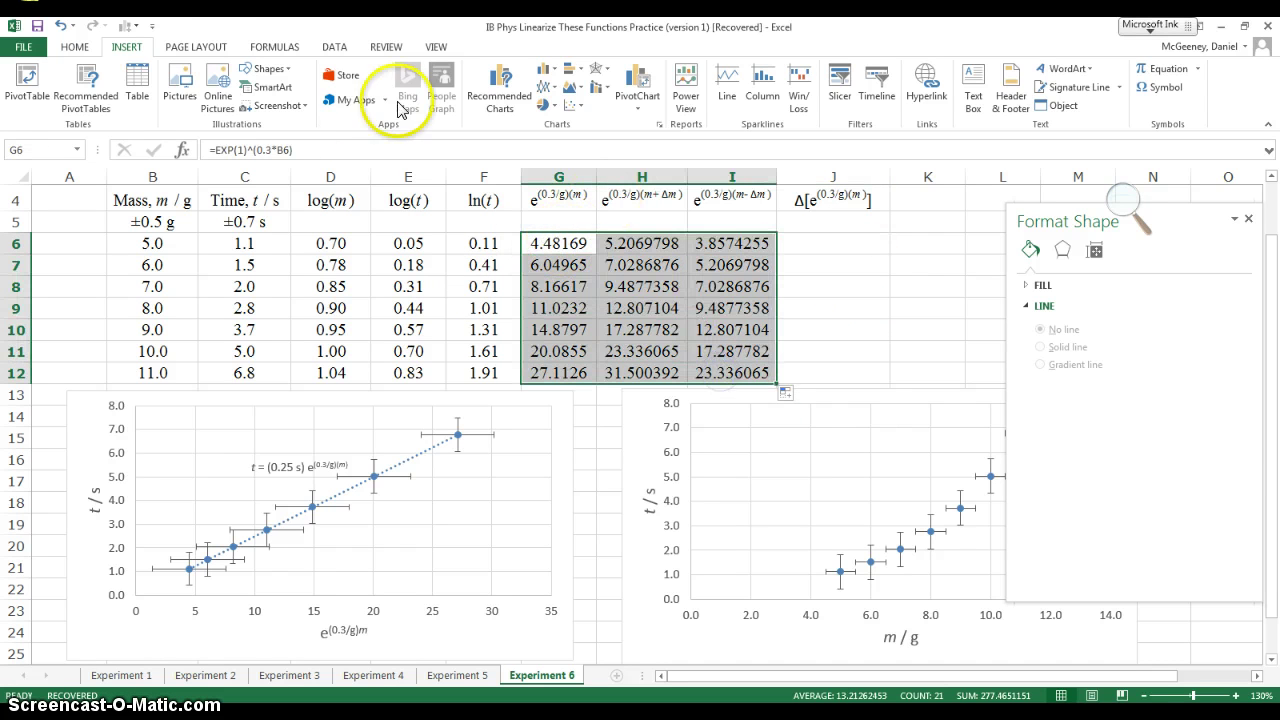
left_click(74, 47)
left_click(602, 100)
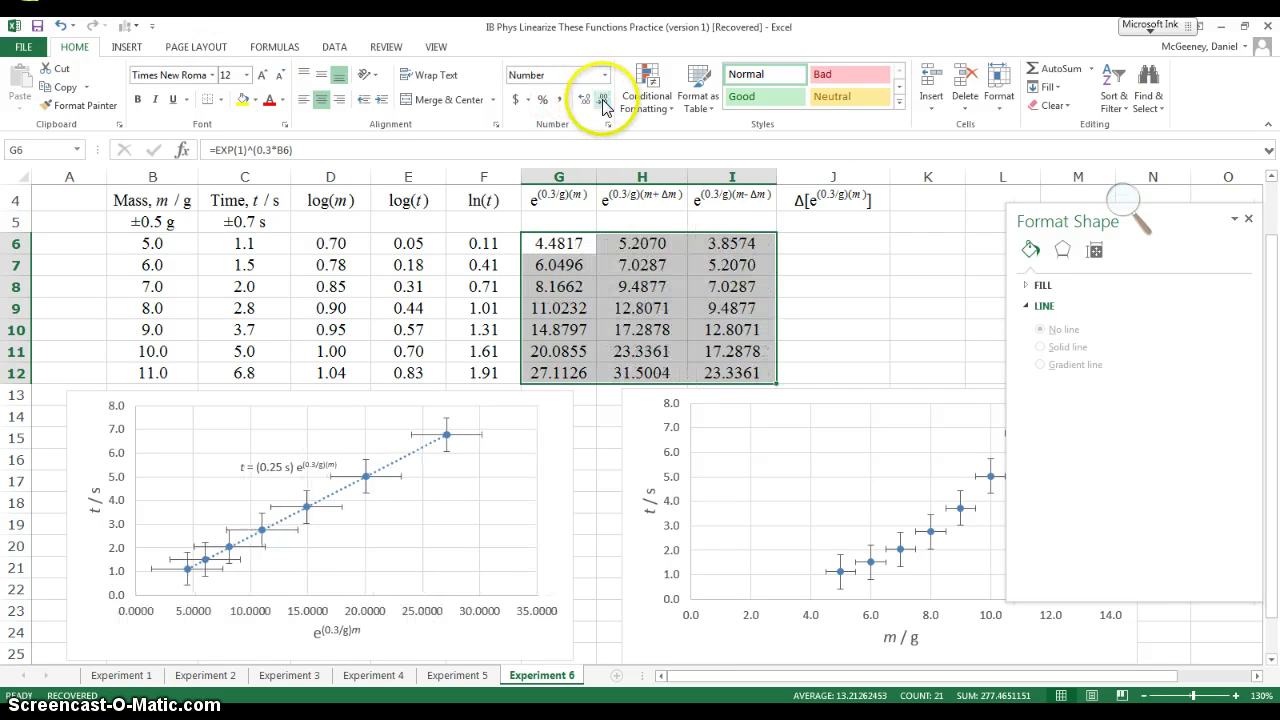
left_click(602, 100)
left_click(602, 100)
left_click(602, 100)
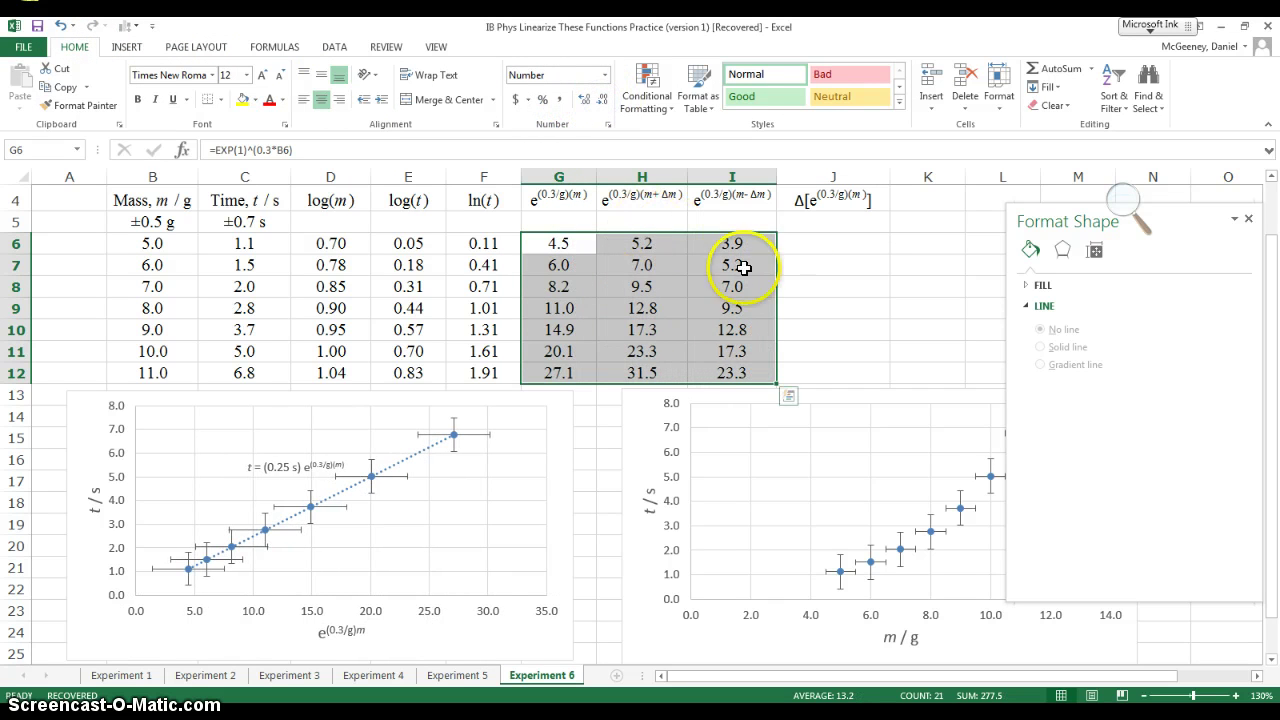
left_click(797, 248)
- Review the formulas in G6, I6 and H6 against the column G heading
left_click(566, 200)
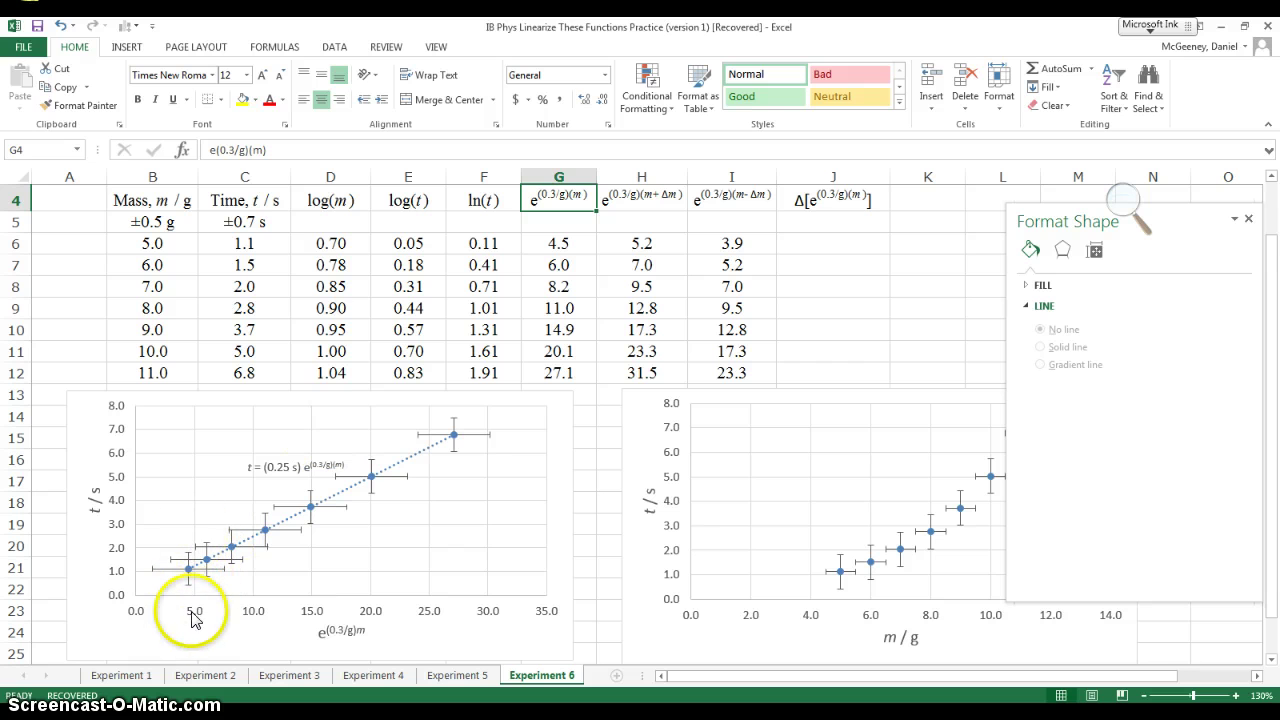
left_click(556, 243)
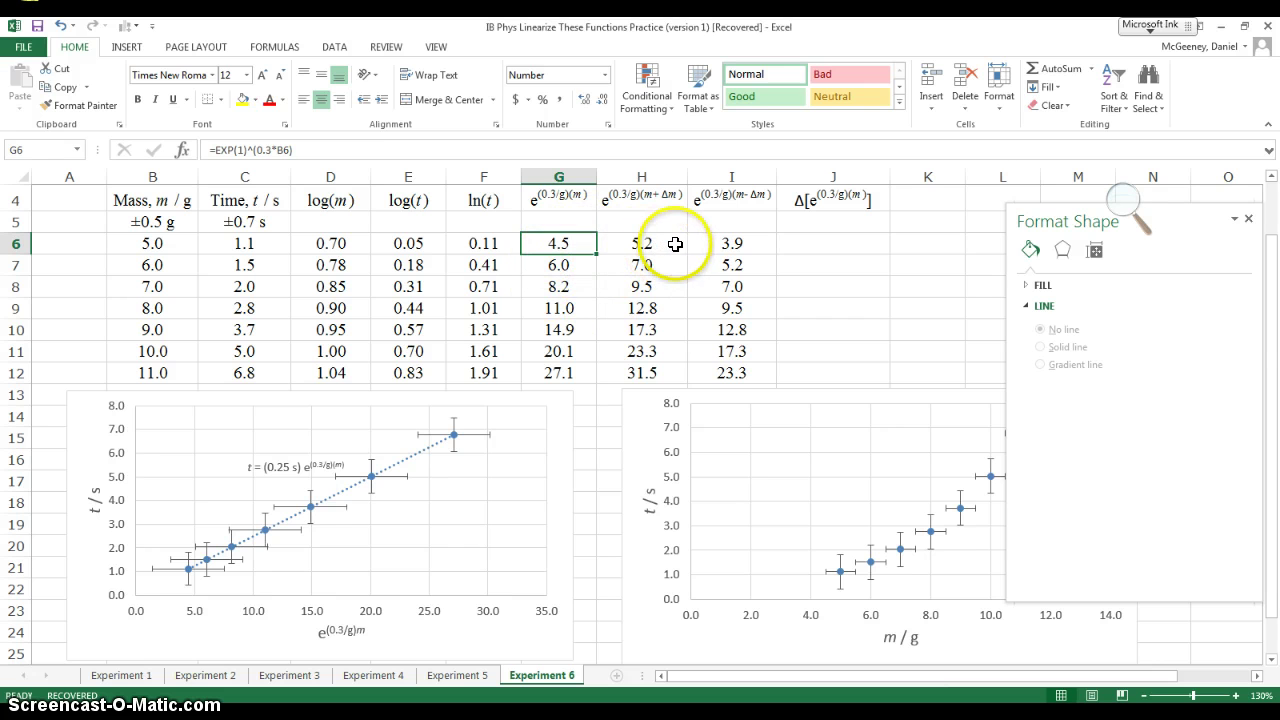
left_click(722, 245)
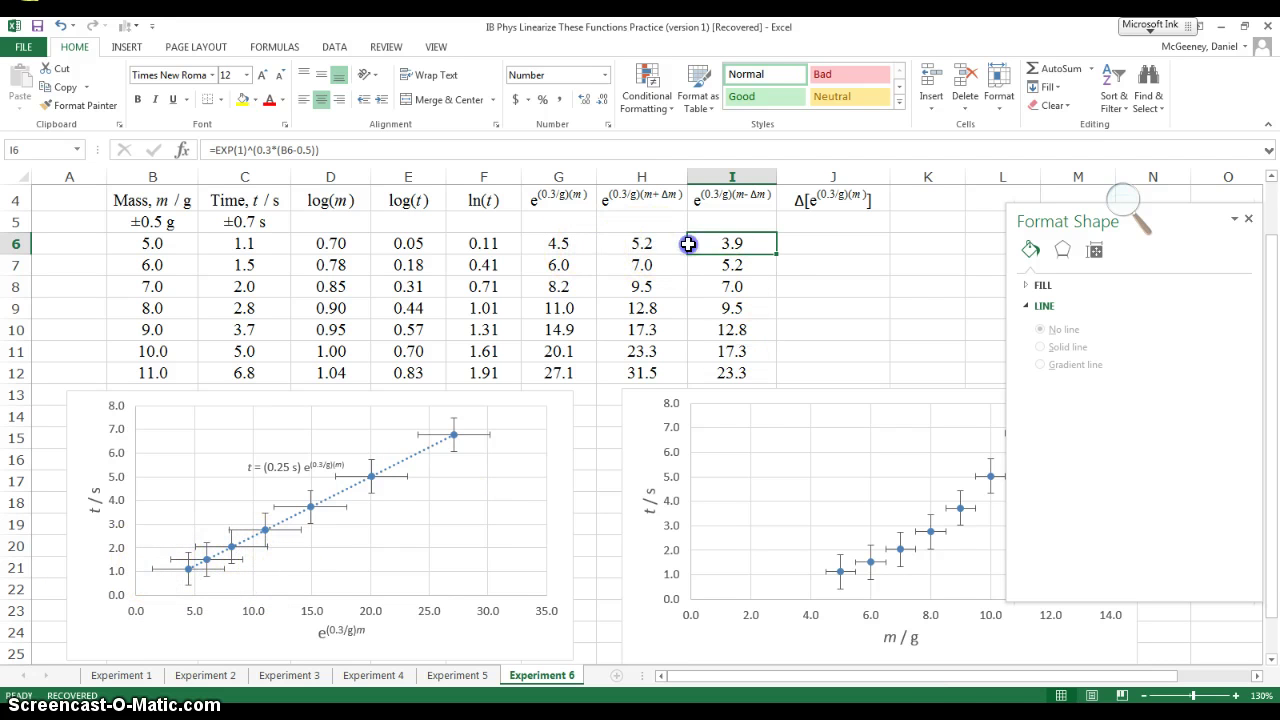
left_click_drag(645, 244, 737, 246)
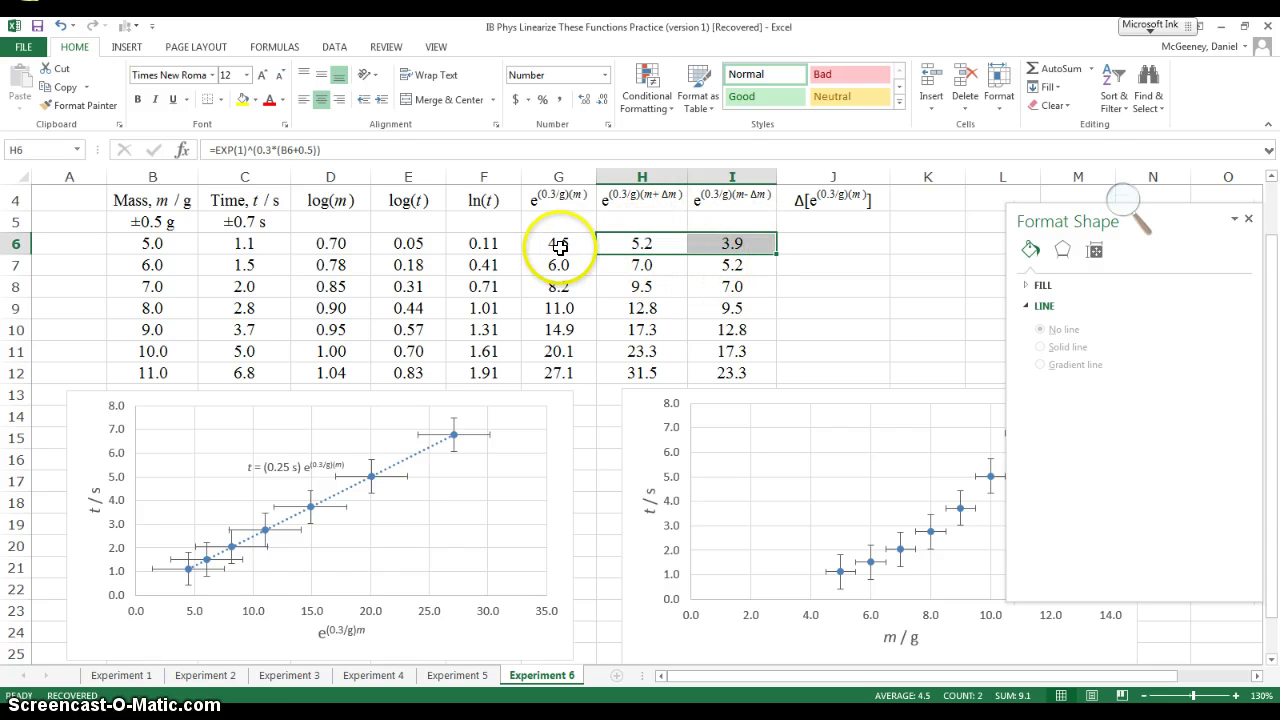
left_click(583, 244)
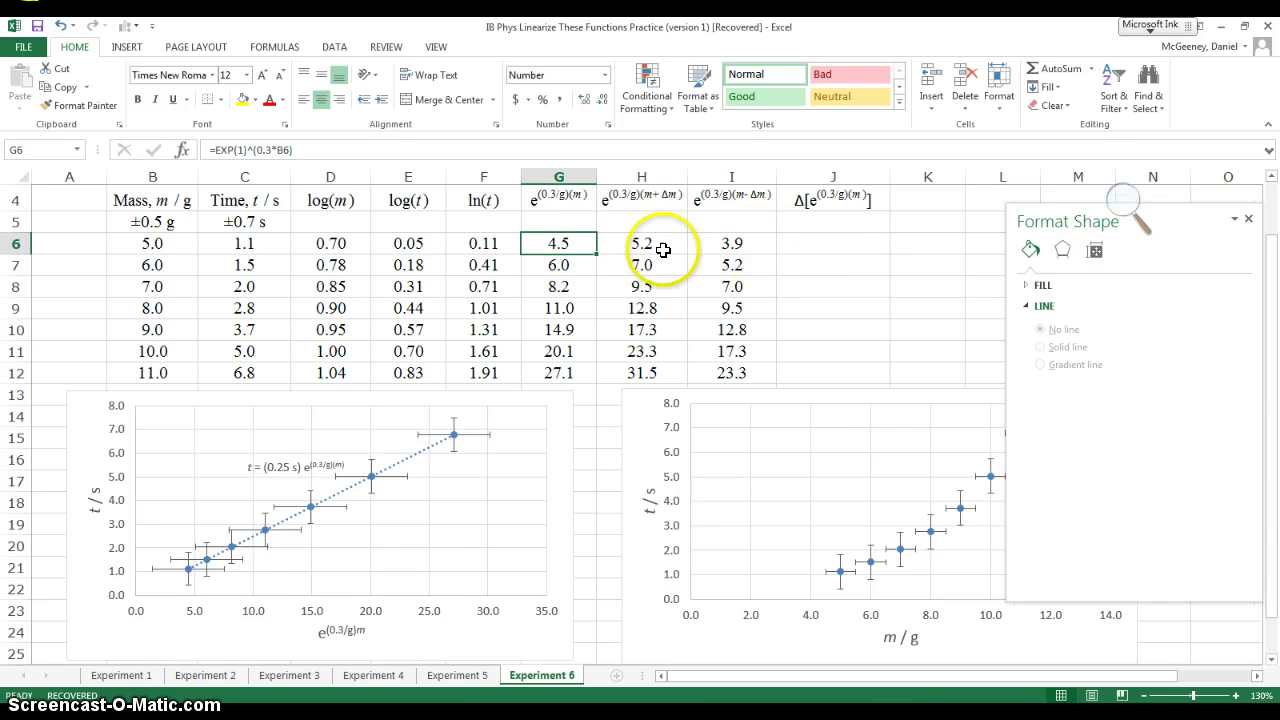
- Enter the uncertainty formula =(H6-I6)/2 in cell J6
left_click_drag(640, 246, 784, 235)
left_click(831, 241)
type("=(")
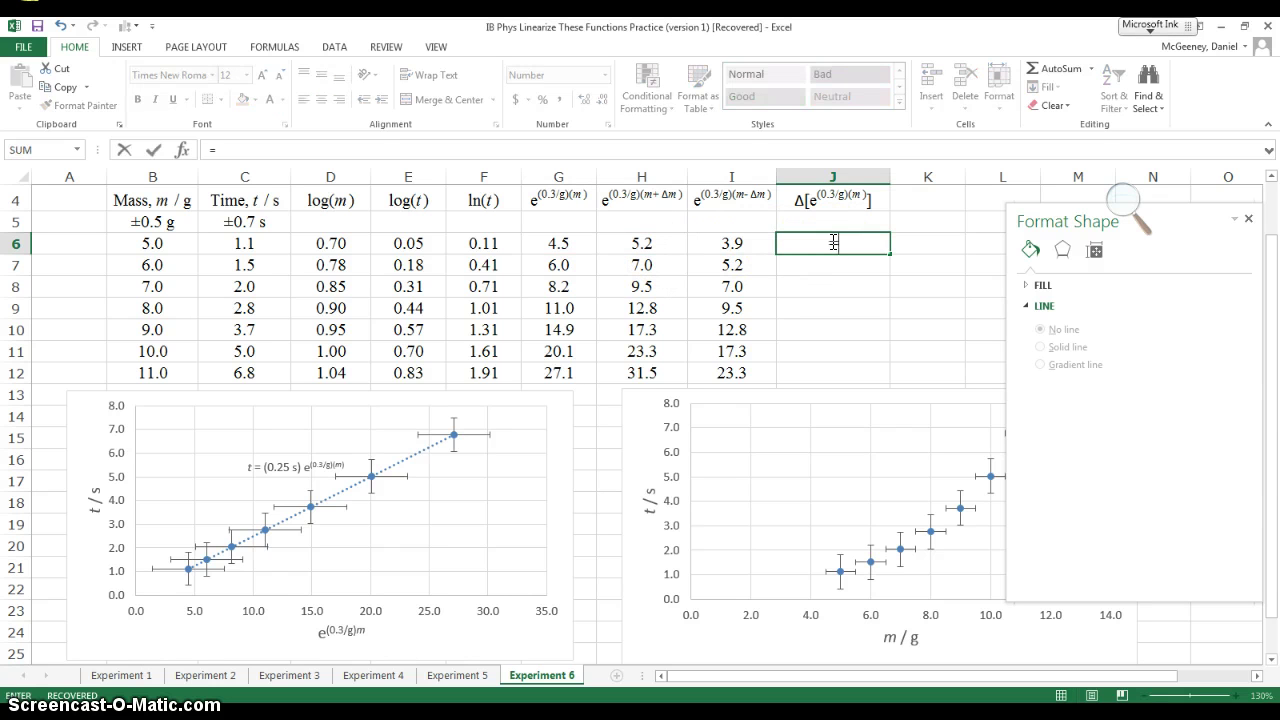
key("Left")
key("Left")
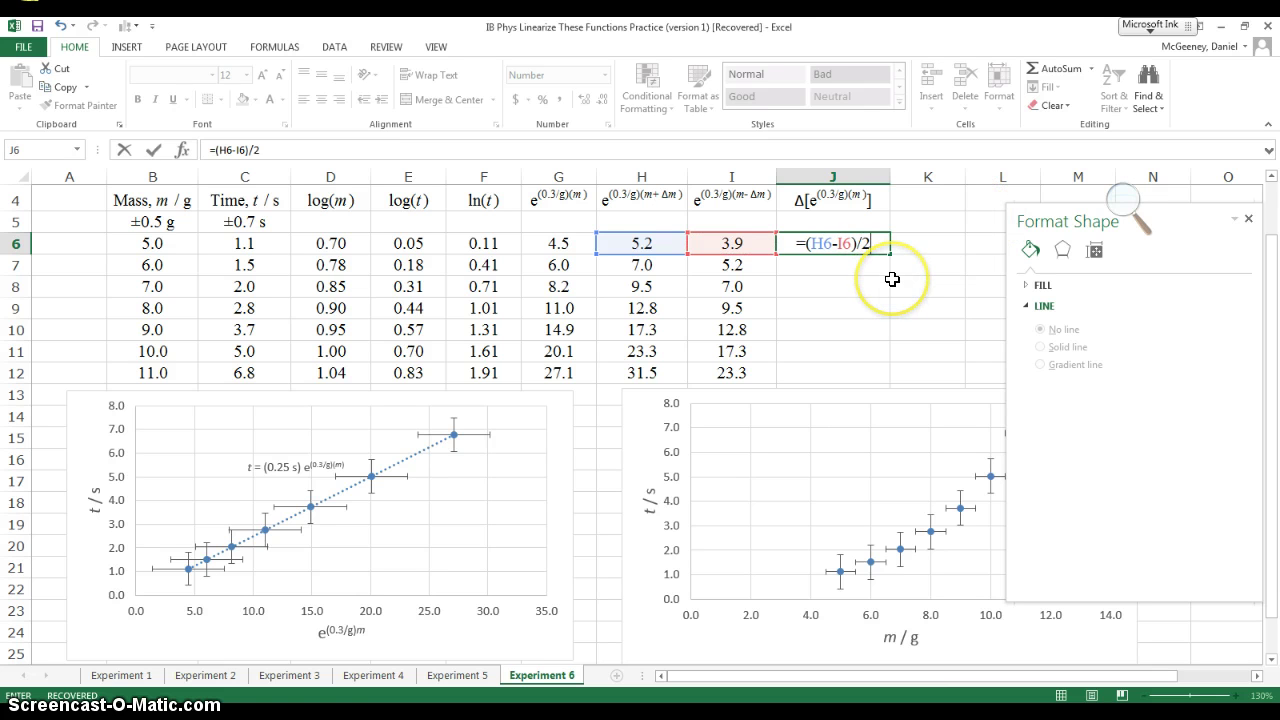
key("Return")
- Fill the uncertainty formula down to J12 and show J8:J12 as whole numbers
left_click(841, 236)
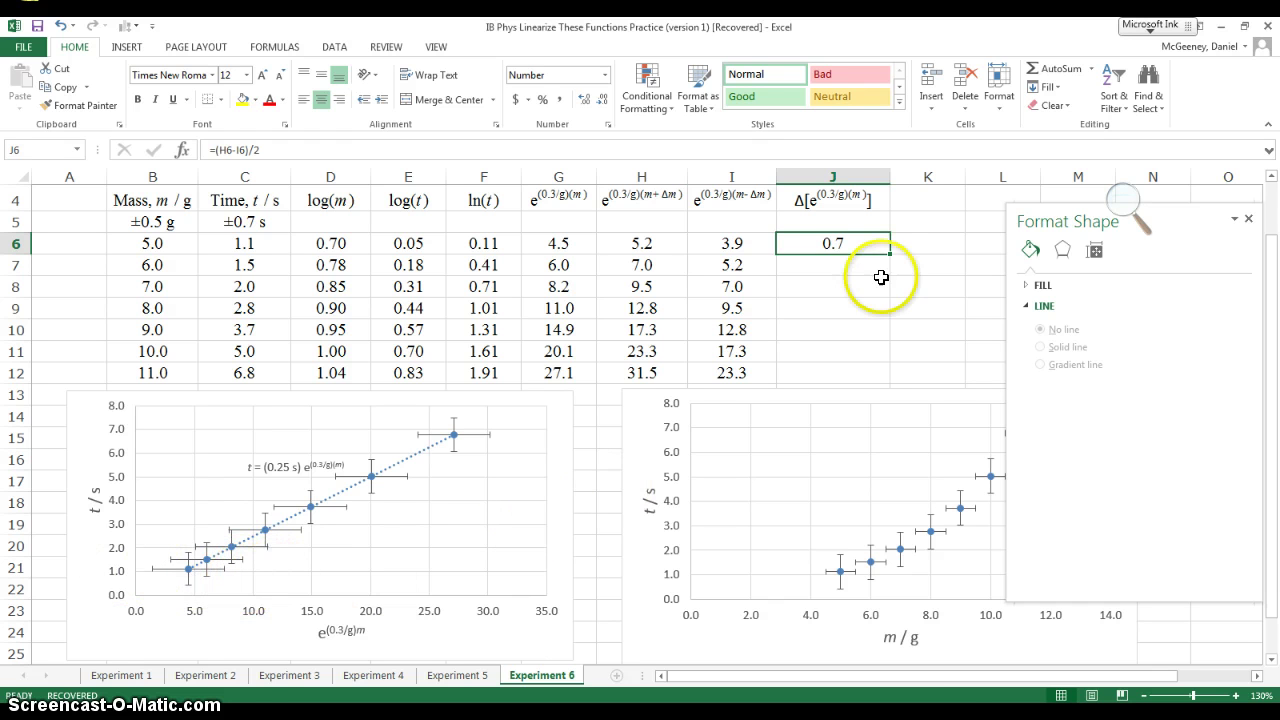
left_click_drag(891, 256, 894, 377)
left_click(913, 350)
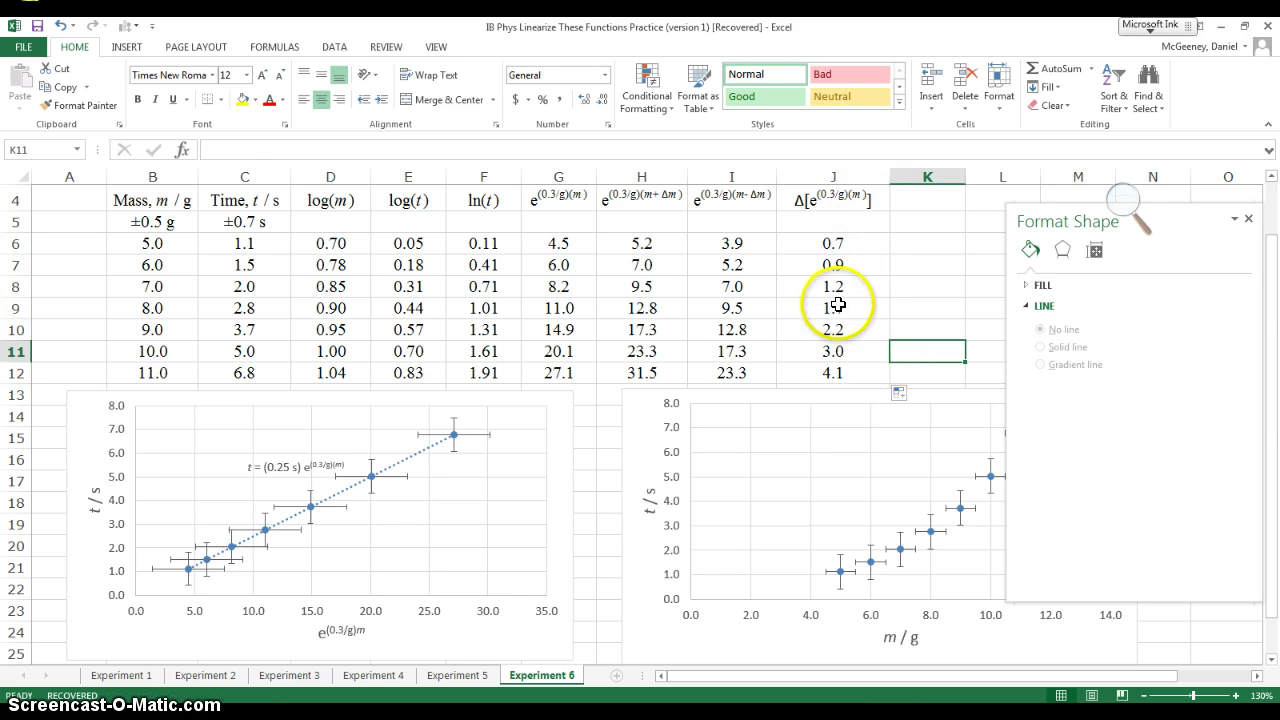
left_click_drag(834, 288, 836, 369)
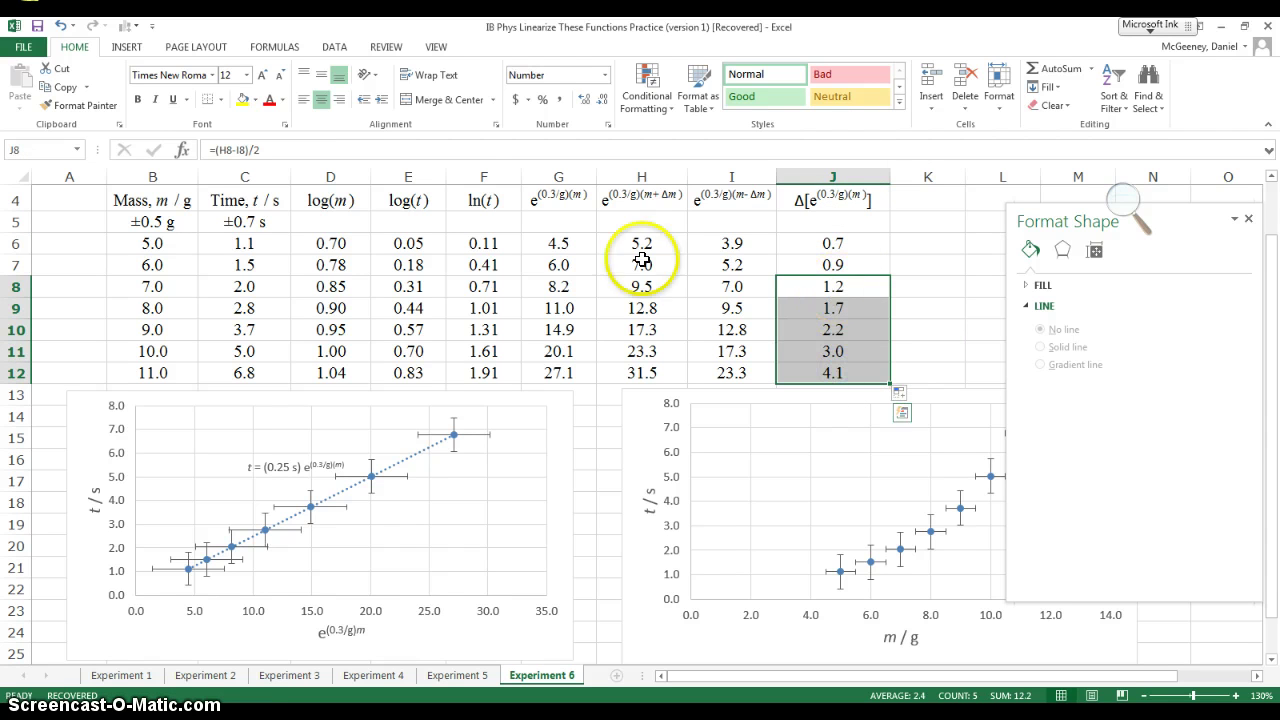
left_click(604, 99)
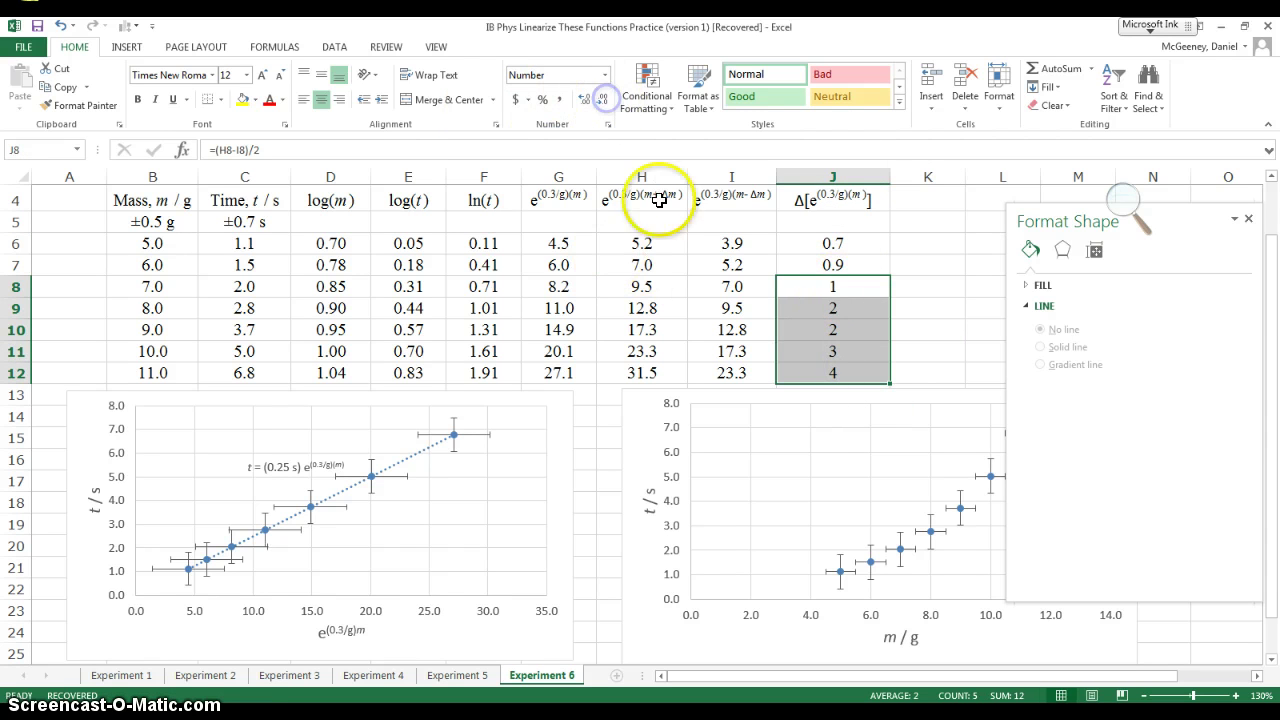
left_click(886, 264)
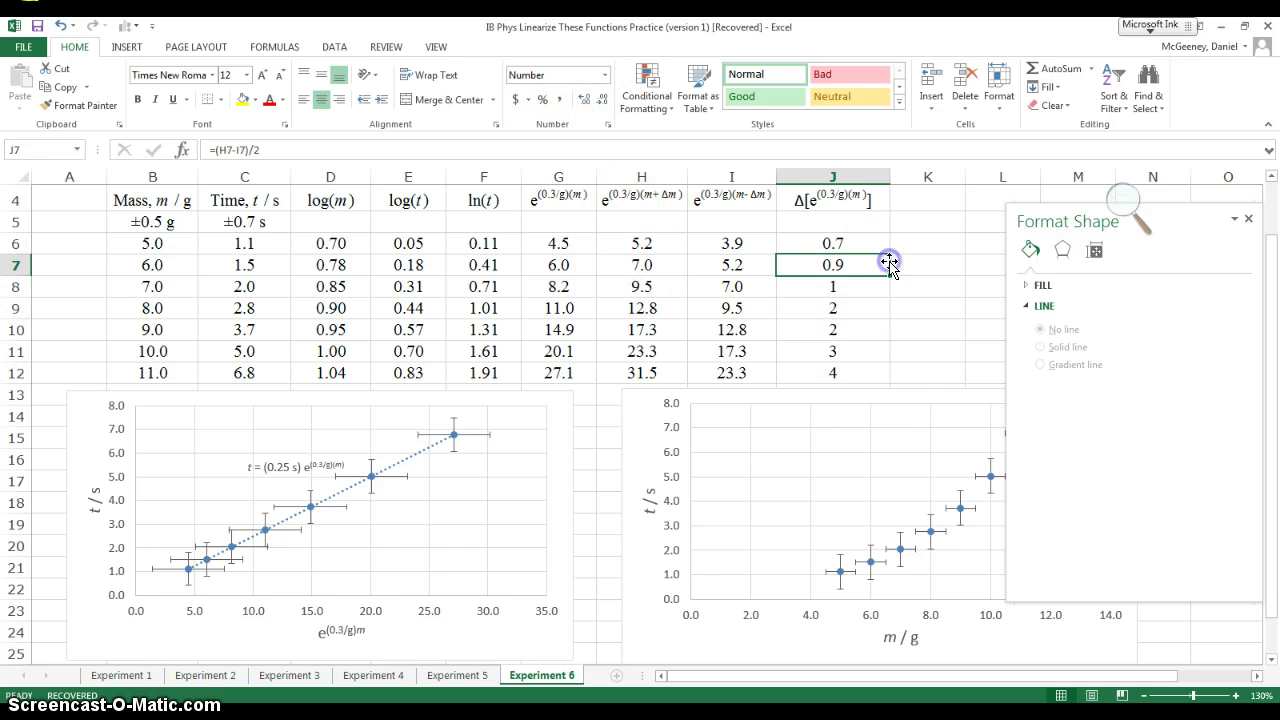
- Select the left chart's horizontal error bars and choose Custom error amounts
left_click(400, 478)
left_click(404, 481)
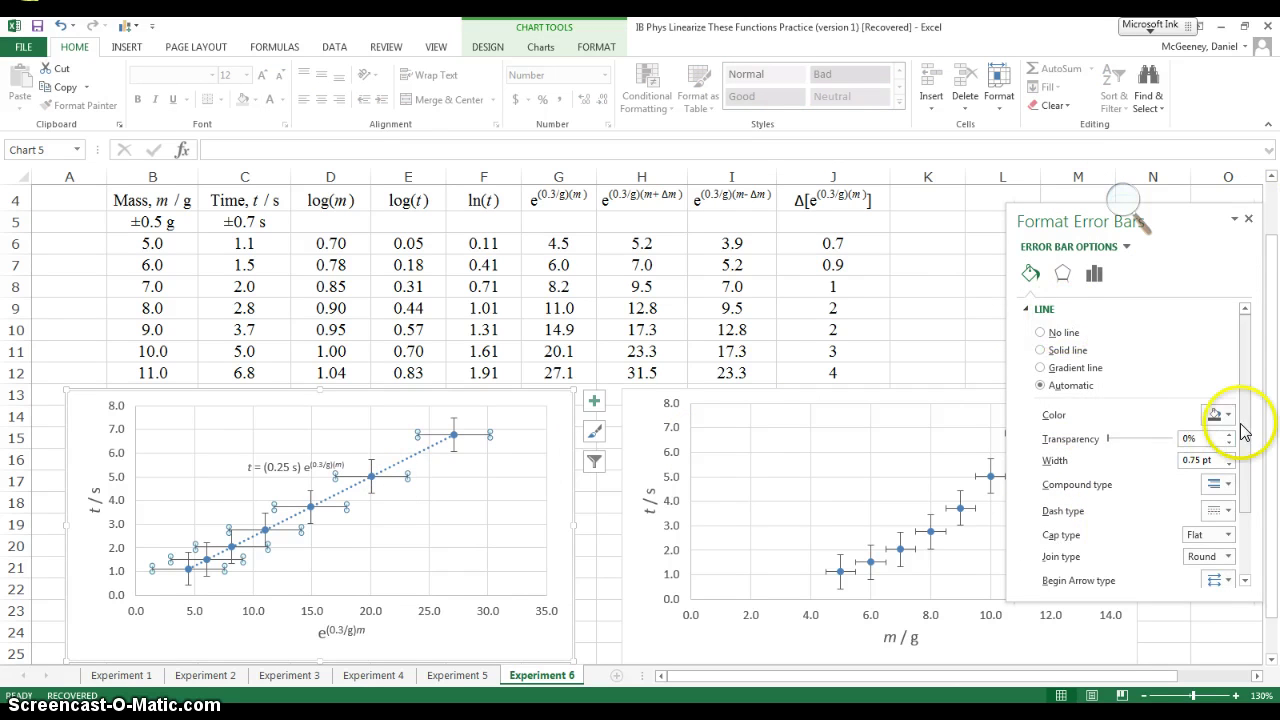
left_click_drag(1247, 420, 1247, 528)
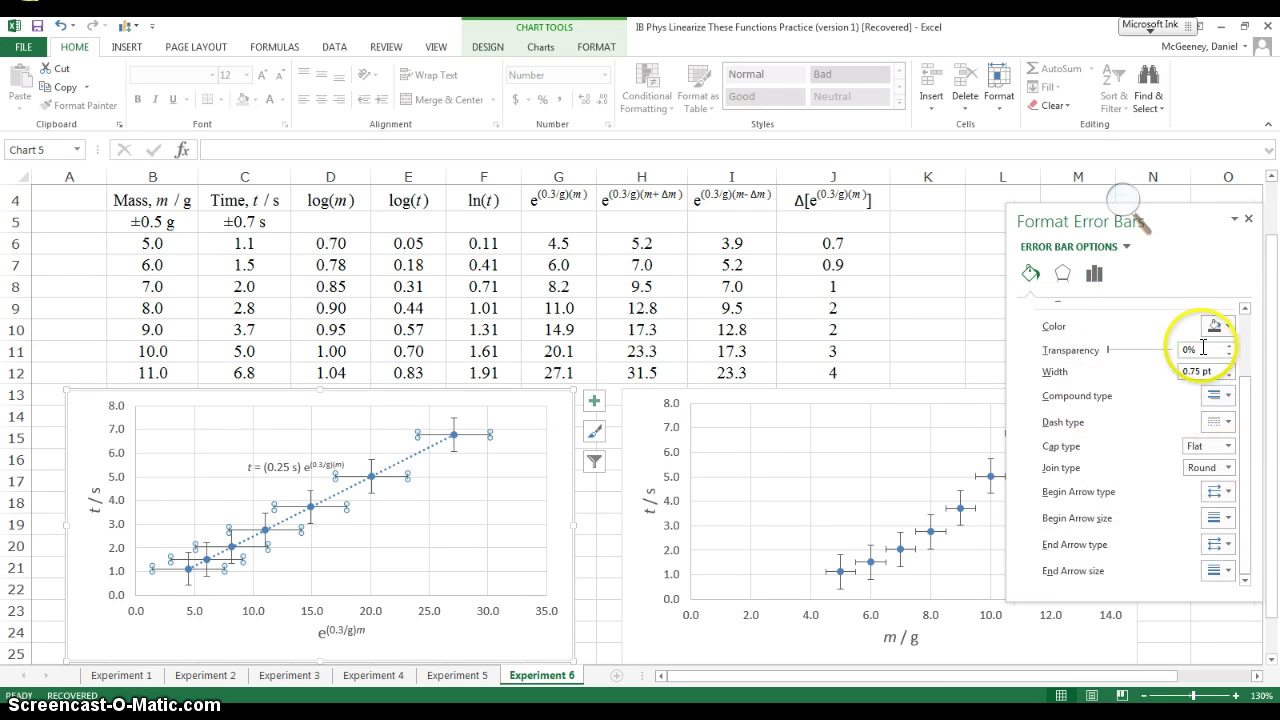
left_click(1096, 276)
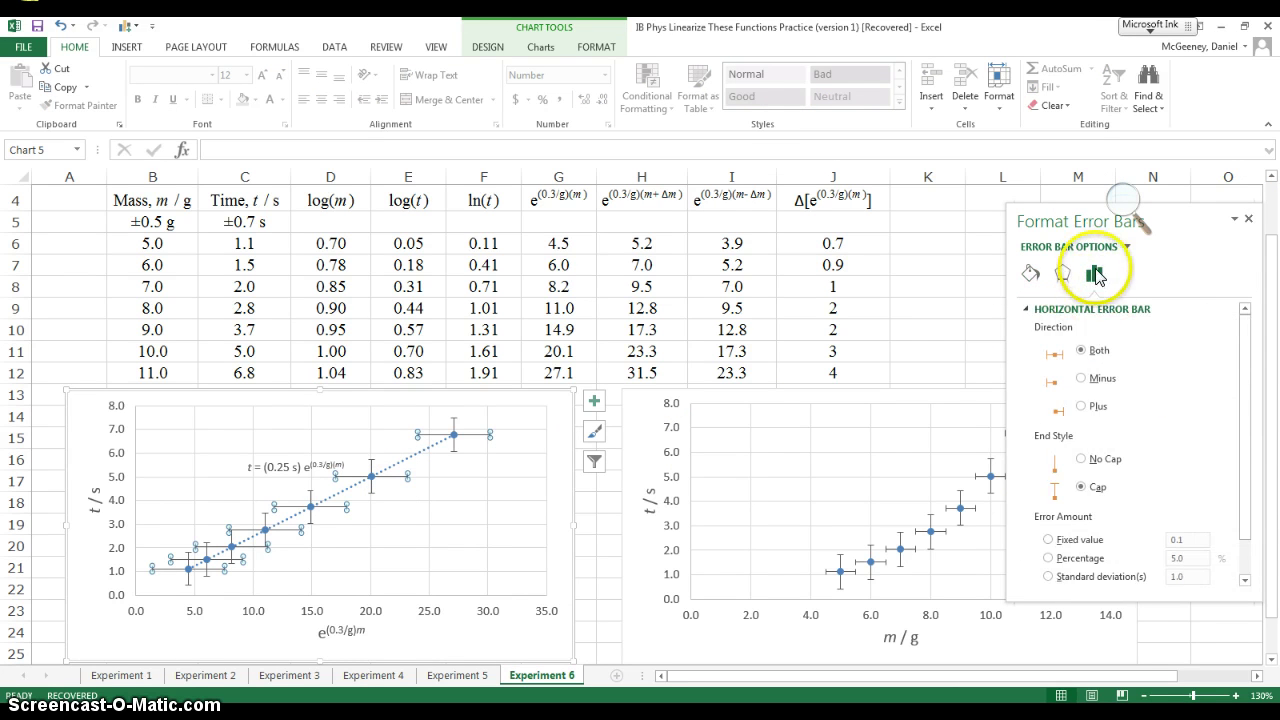
left_click_drag(1247, 527, 1250, 567)
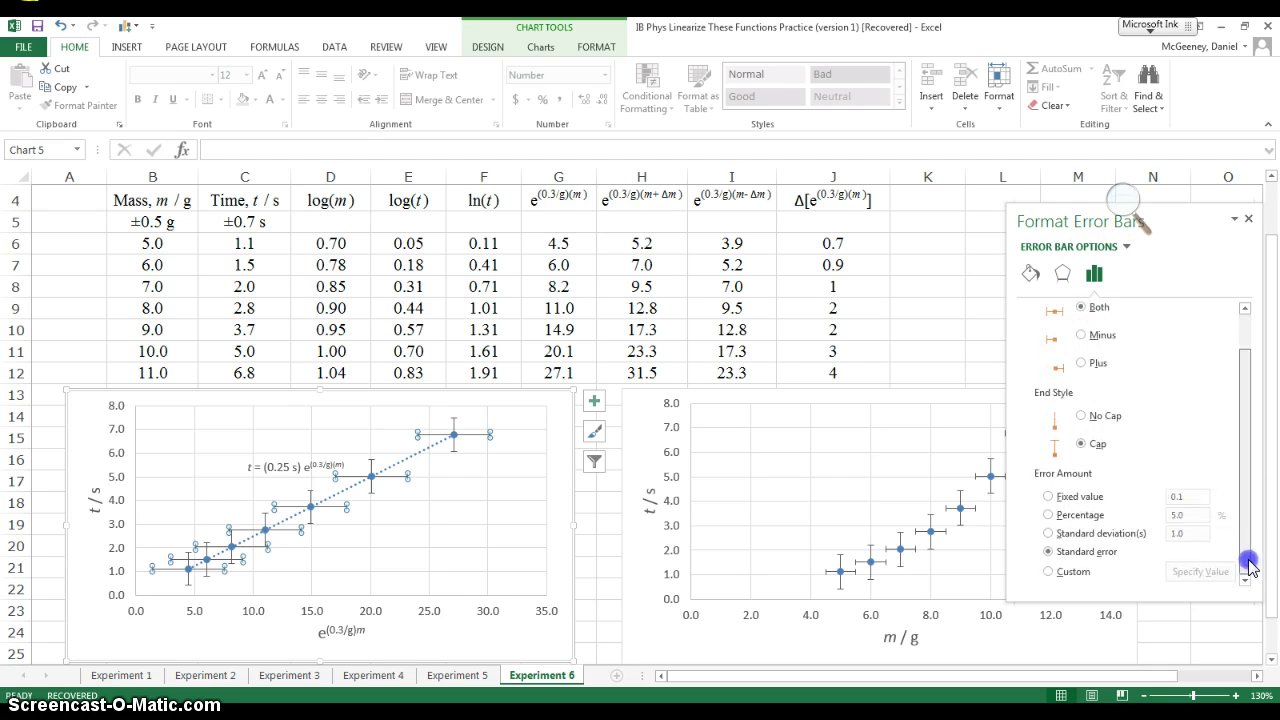
left_click(1201, 574)
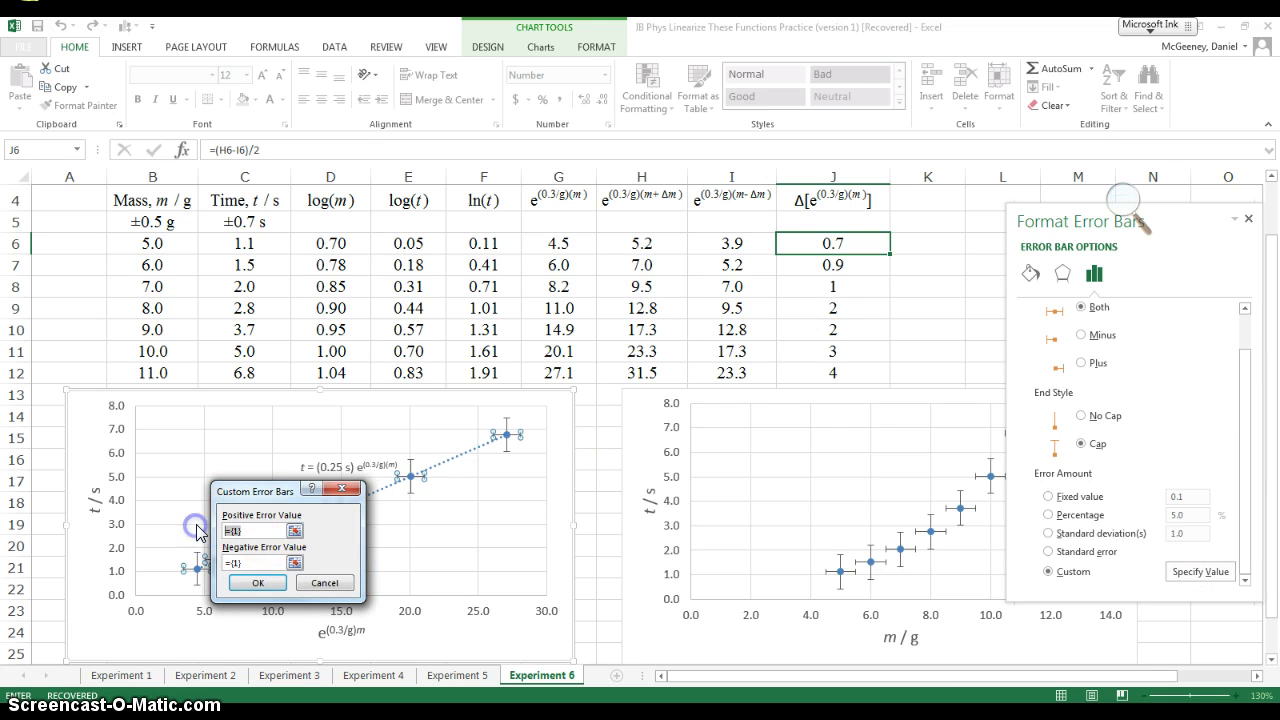
- Set both positive and negative error values to J6:J12
left_click_drag(846, 243, 828, 372)
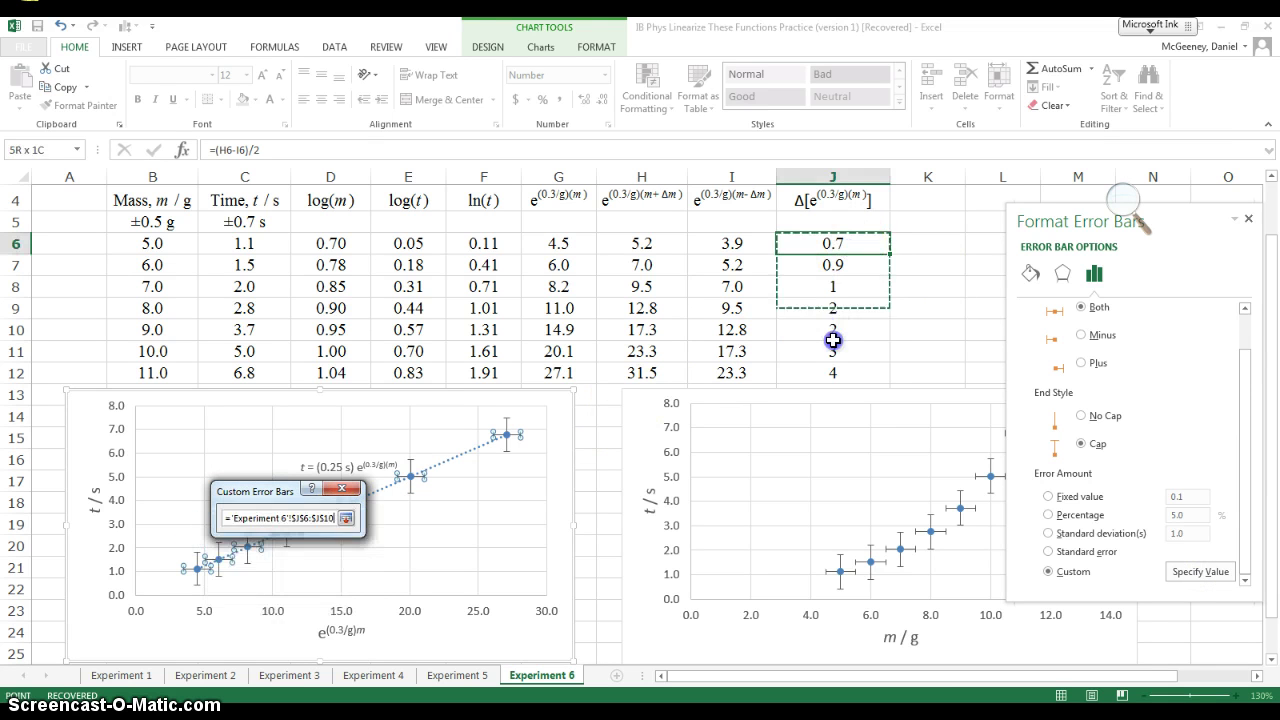
left_click(196, 565)
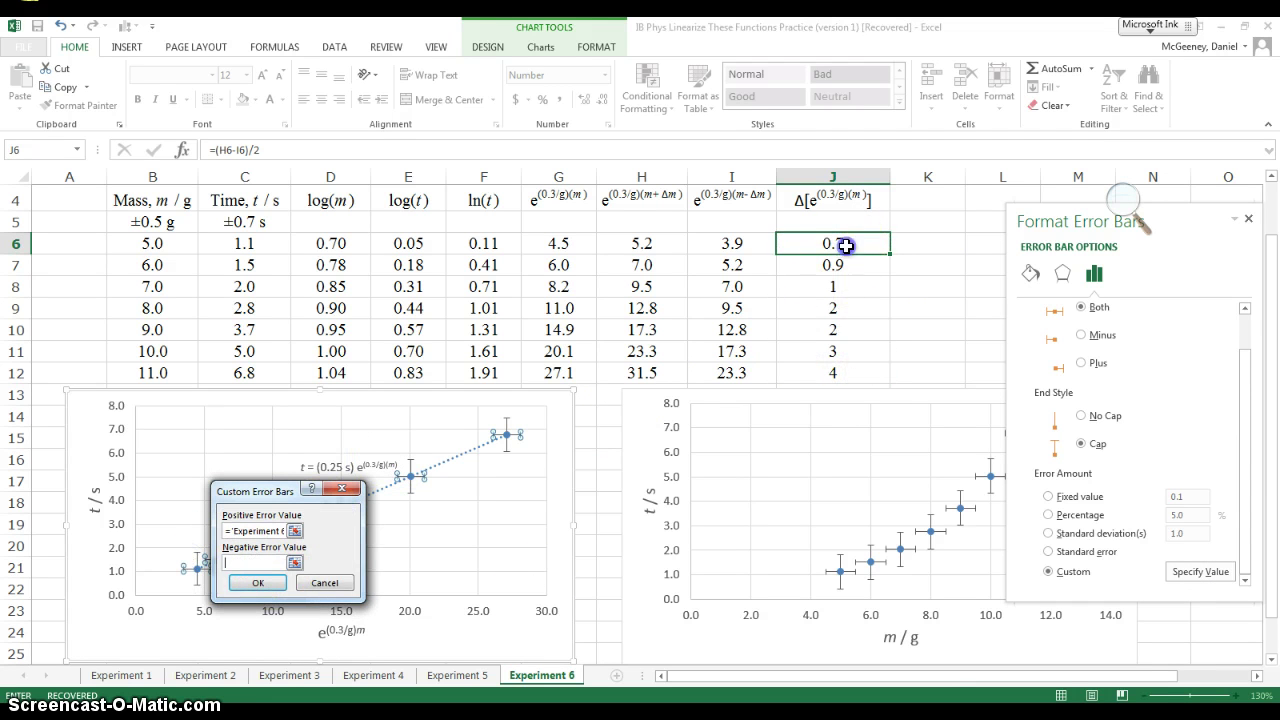
left_click_drag(842, 250, 837, 371)
left_click(413, 518)
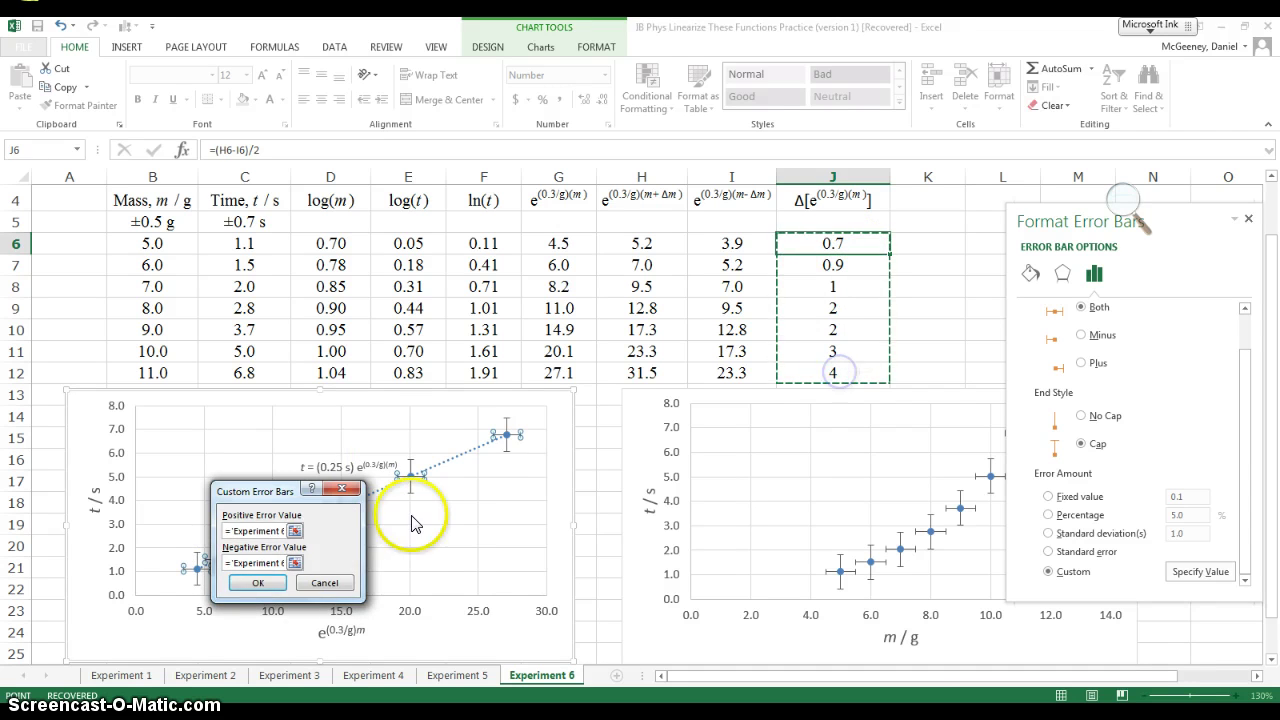
left_click(258, 582)
left_click(109, 357)
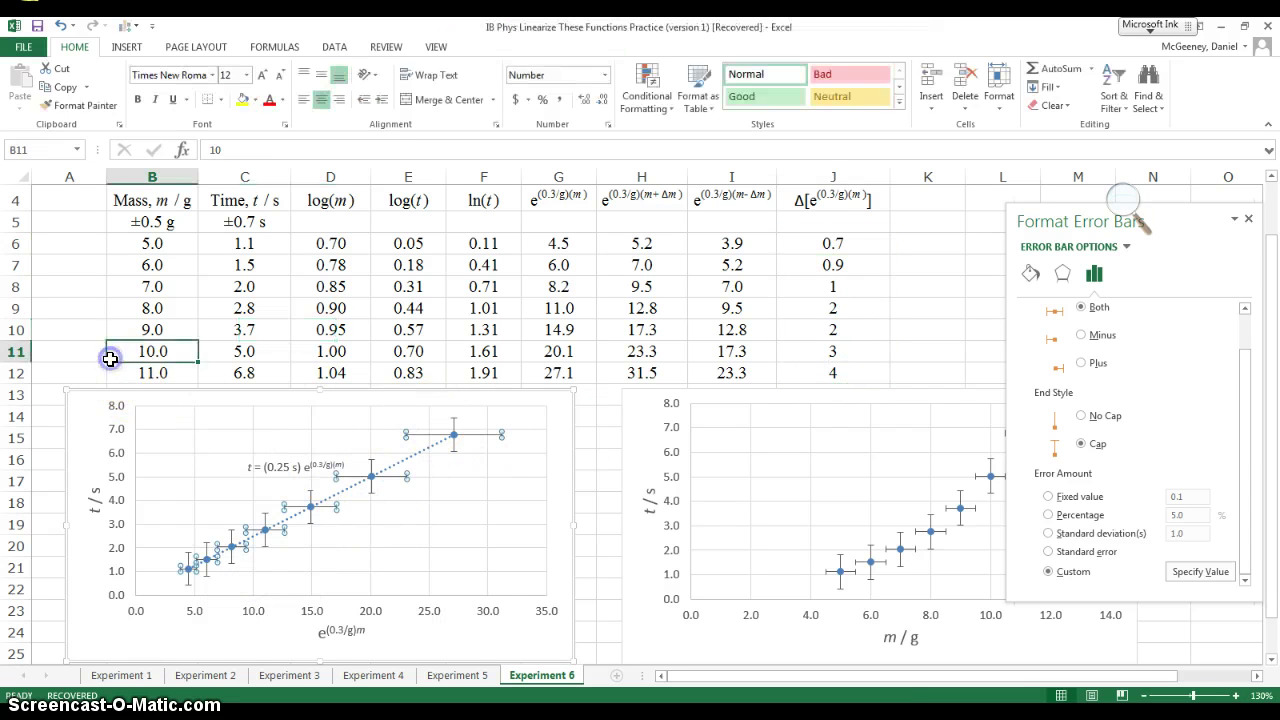
- Drag the trendline equation label right of the line, near the upper data points
left_click(290, 460)
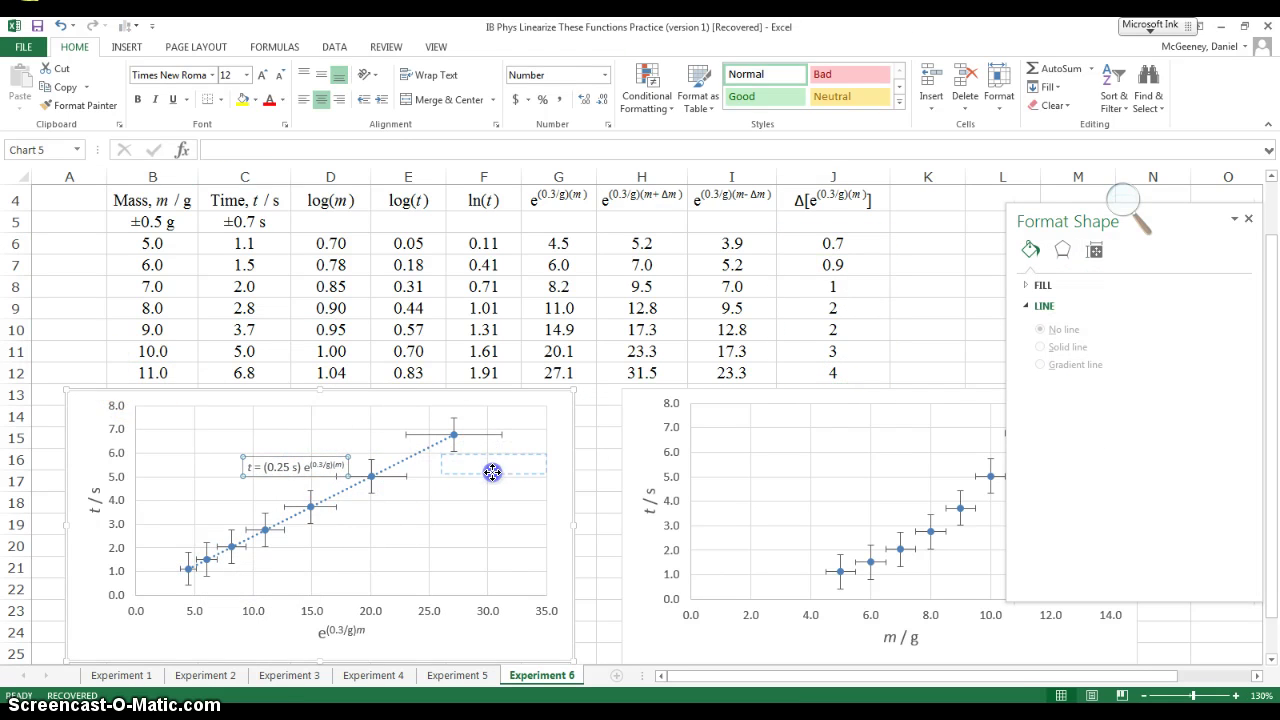
left_click_drag(477, 476, 497, 460)
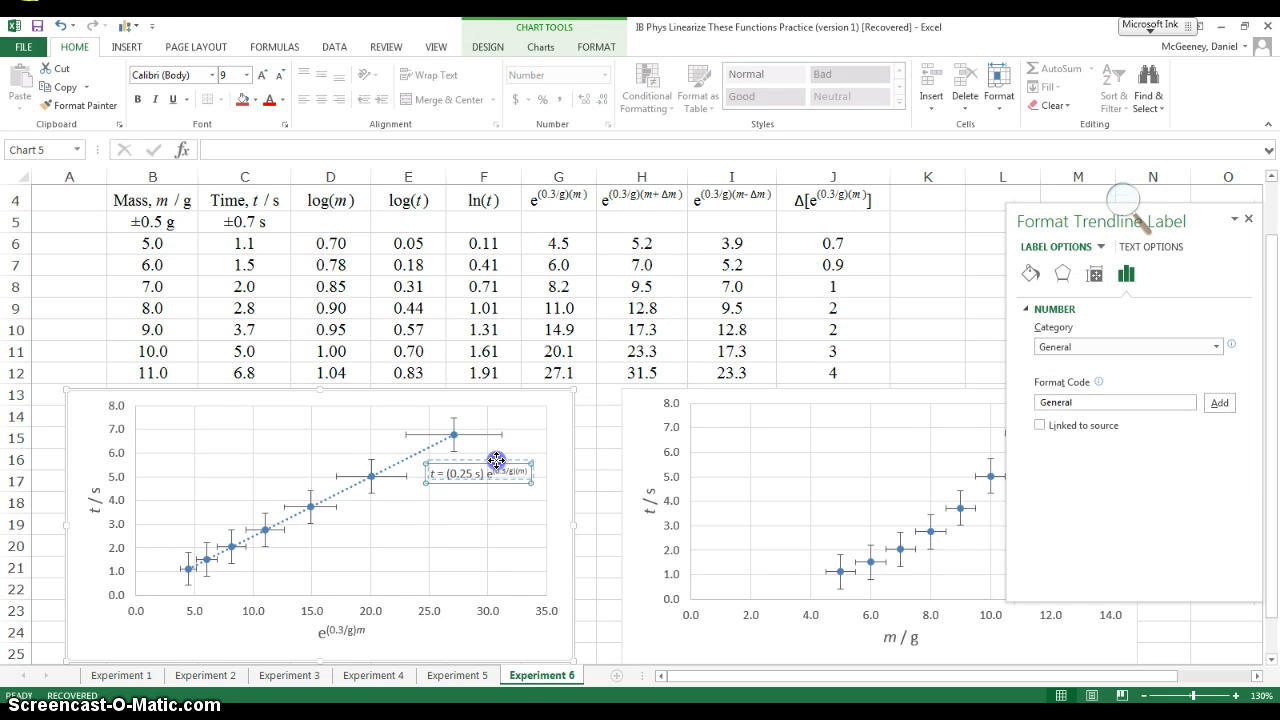
left_click(78, 336)
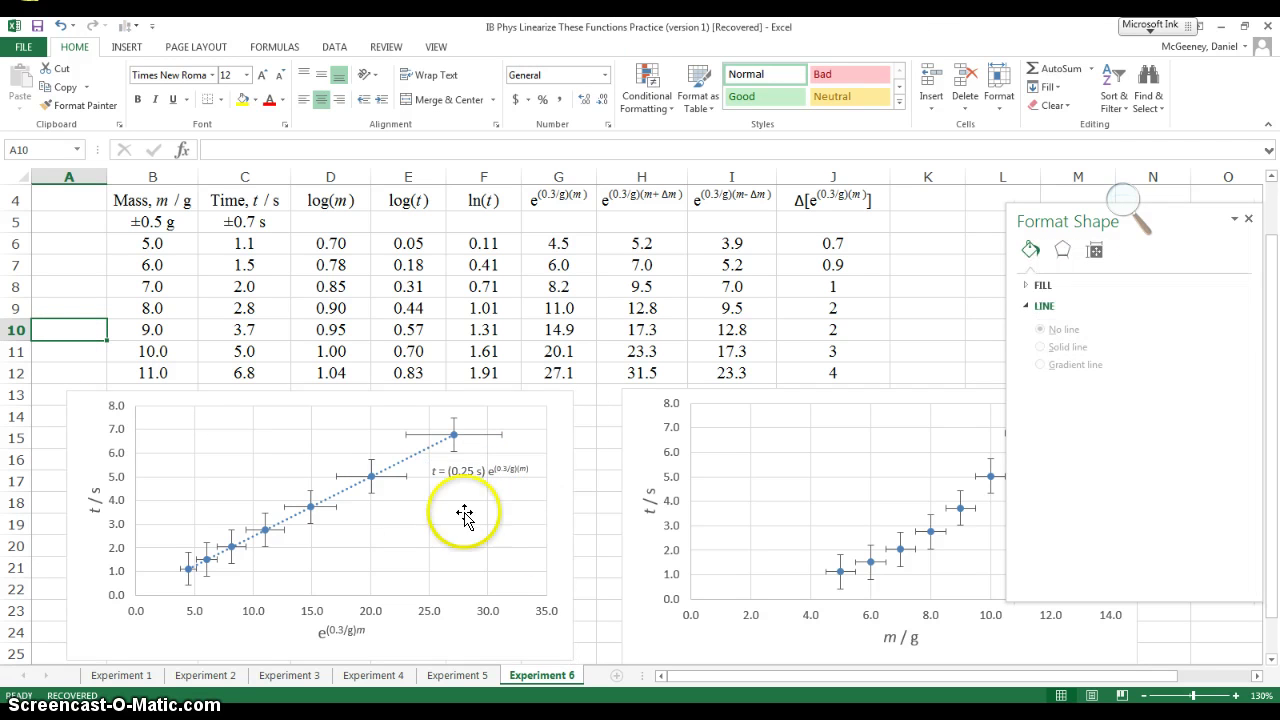